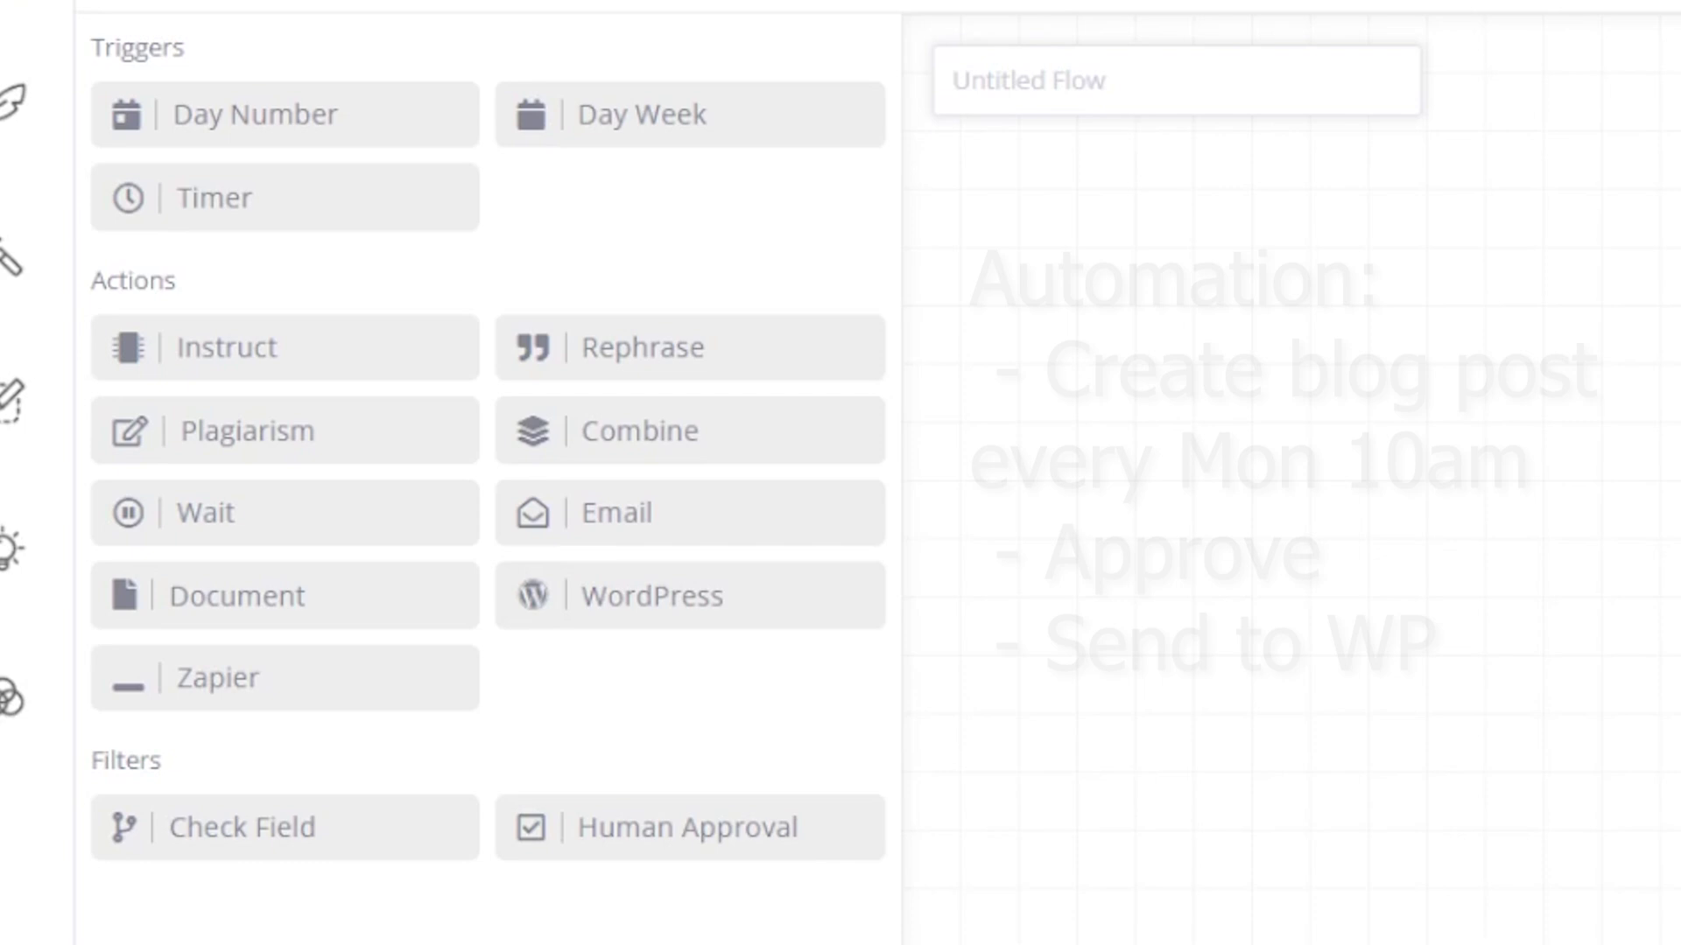
Name the flow 'Monday 10 - Blog Post to WordPress' and add a Day Week trigger at hour 10, (UTC-07:00) Arizona.
{"action": "left_click", "coordinate": [1180, 80]}
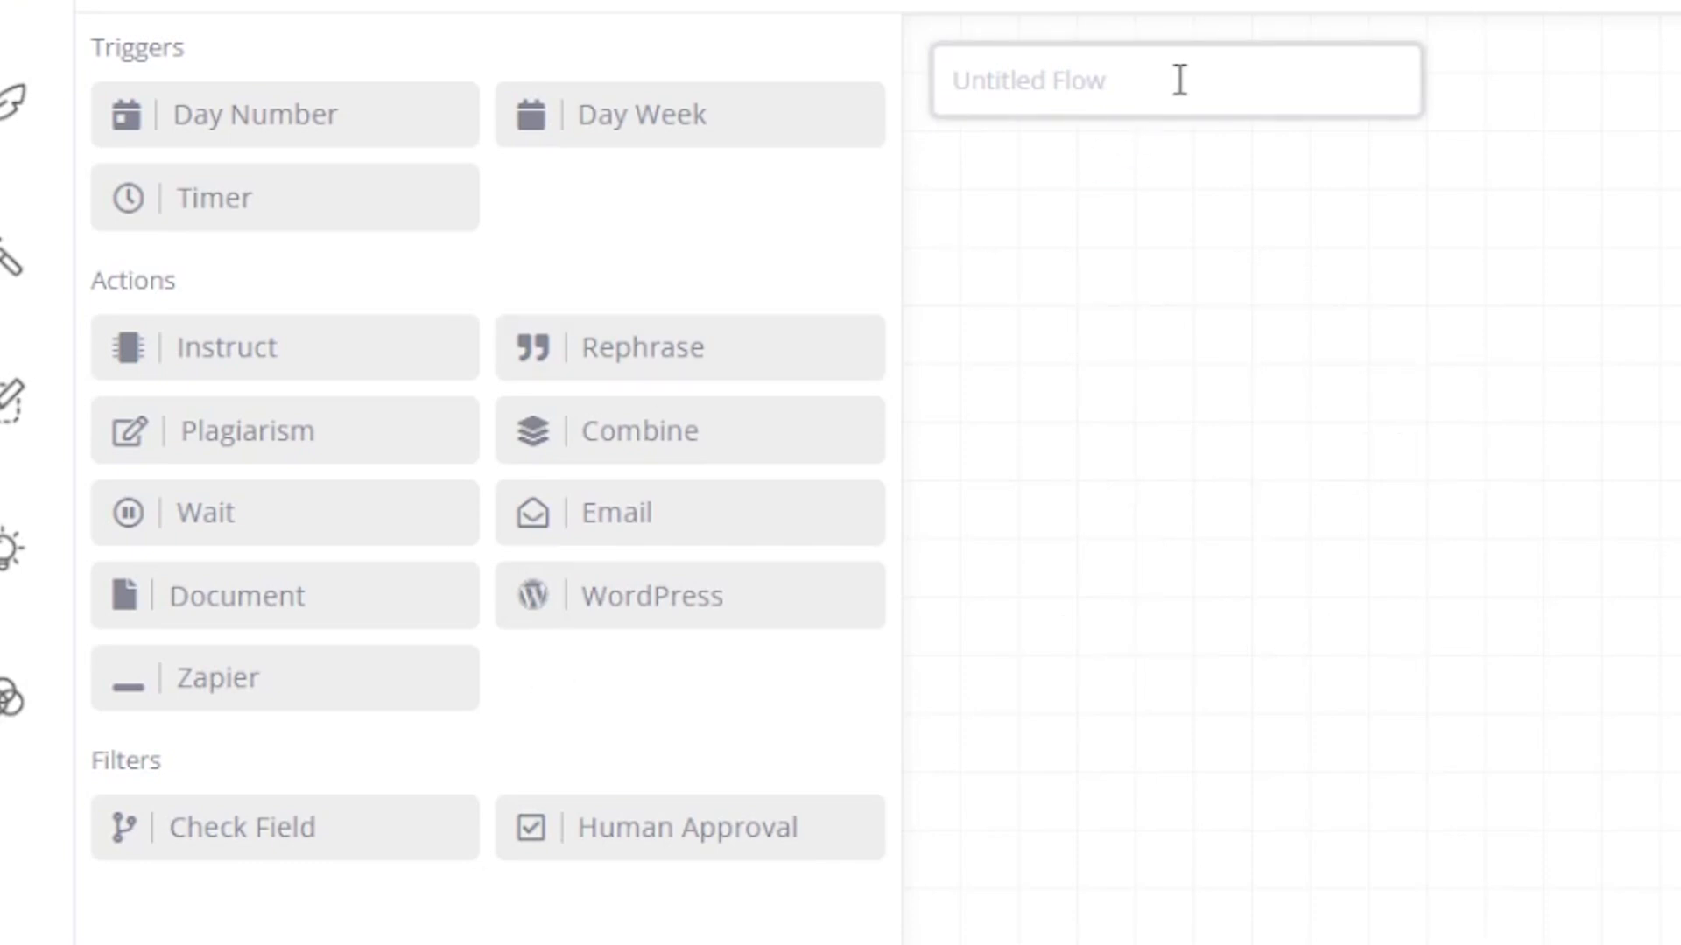
{"action": "type", "text": "Mond"}
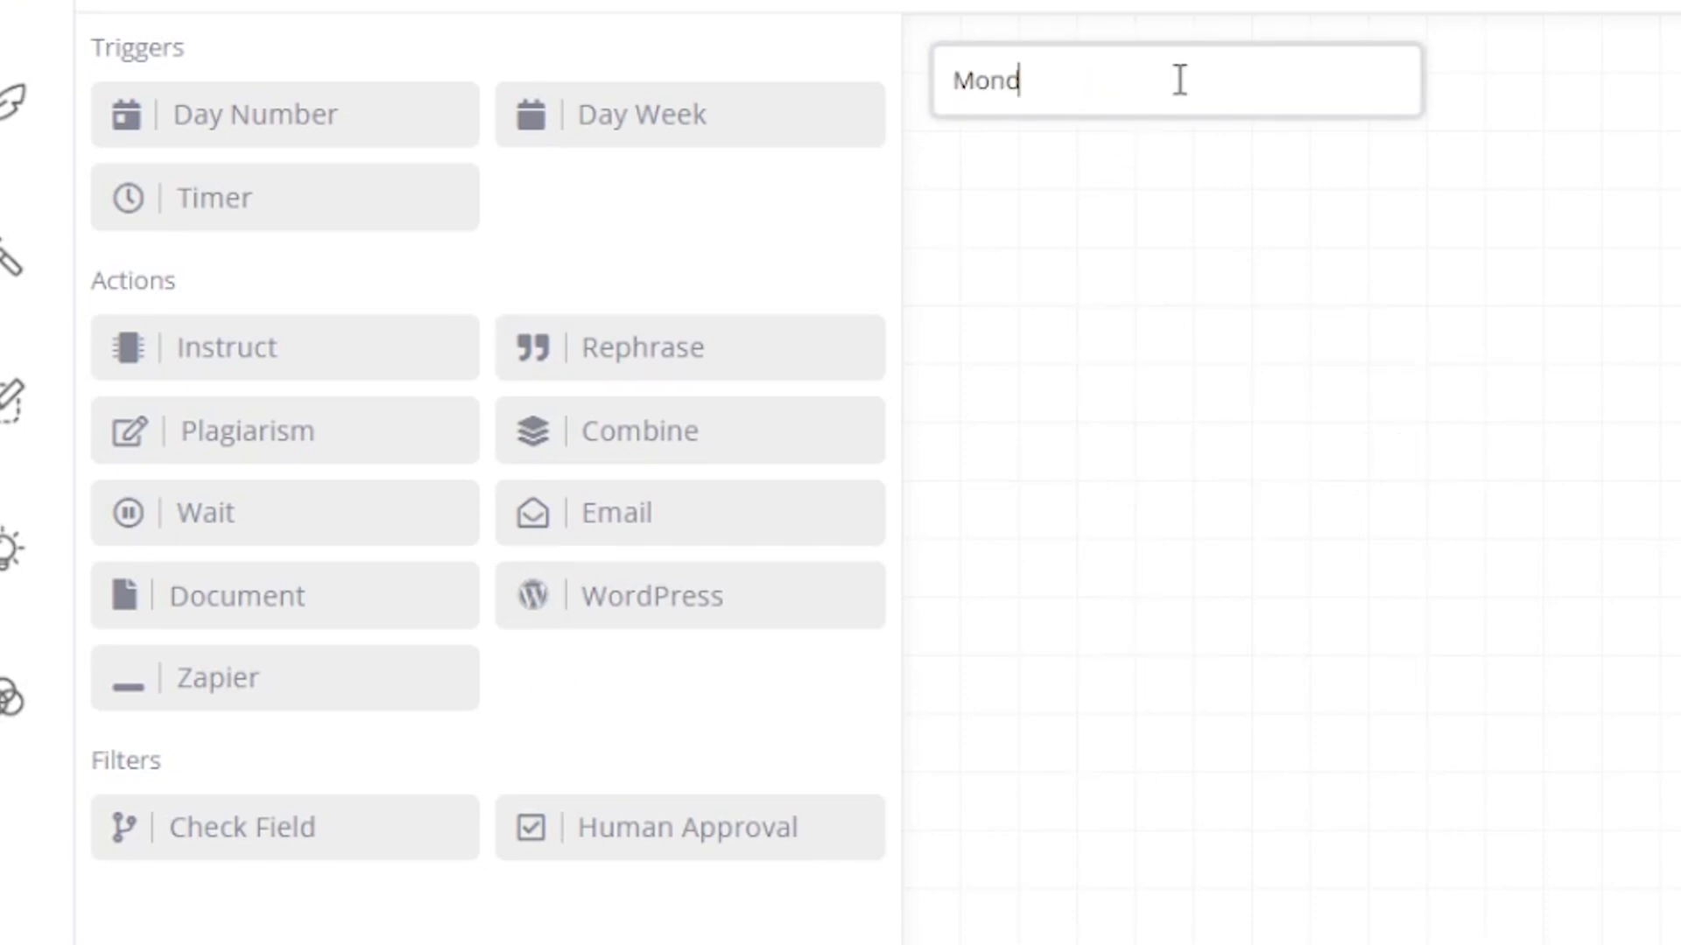
{"action": "type", "text": "ay 10 - Blog Post"}
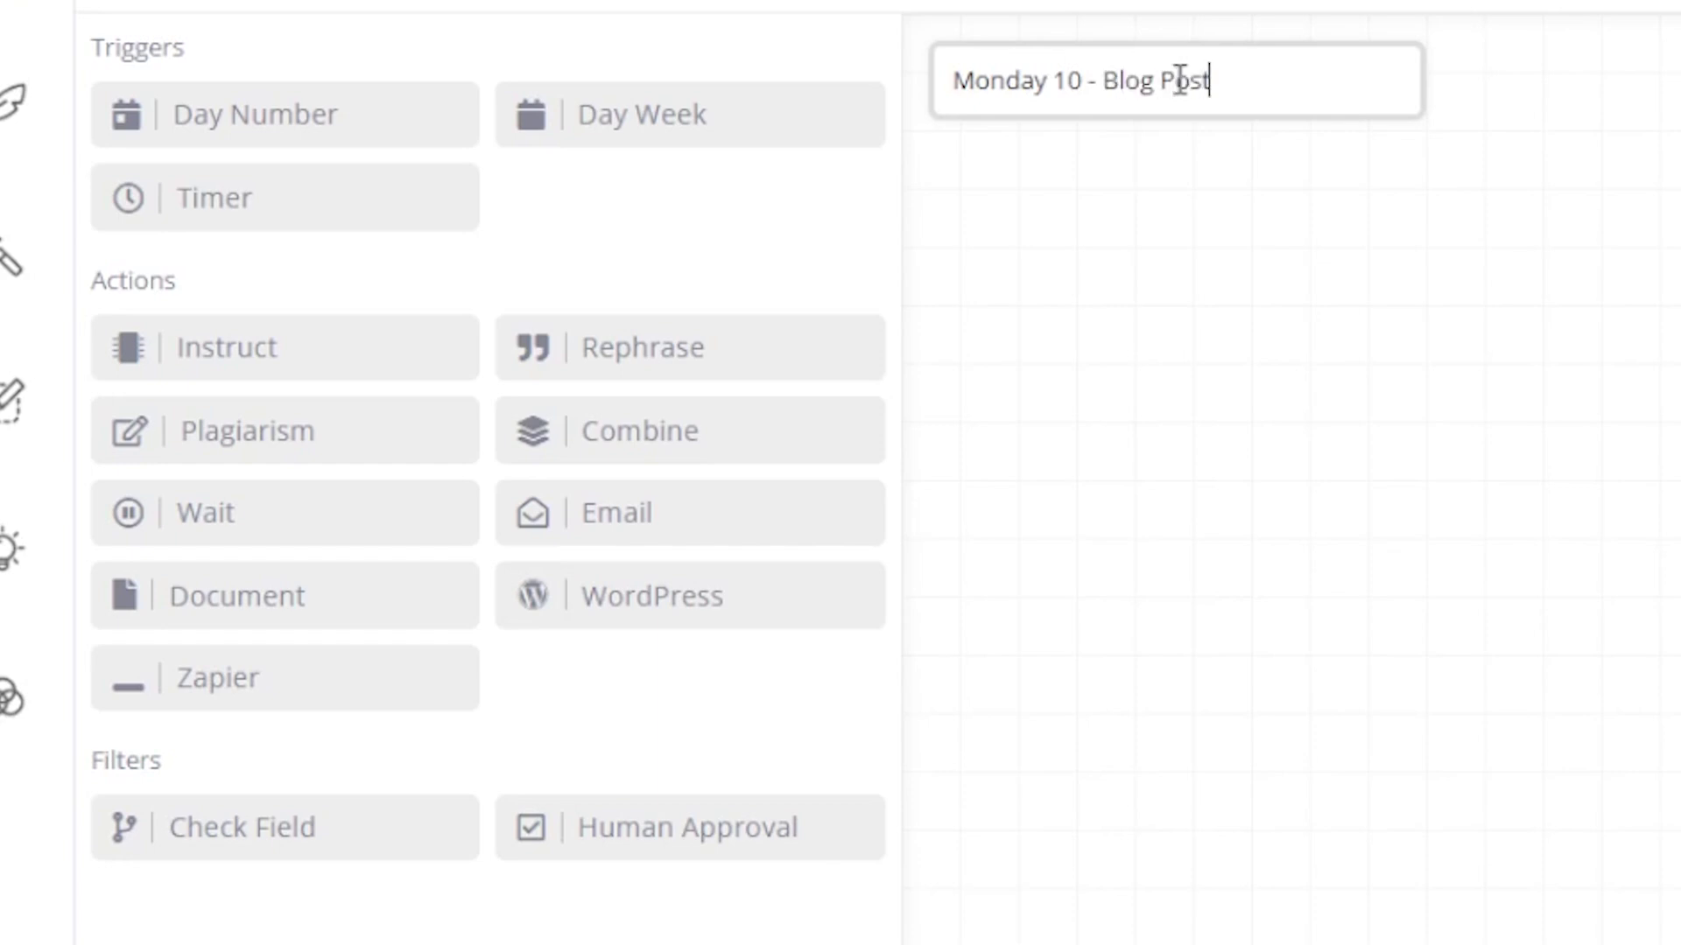
{"action": "type", "text": " to WordPress"}
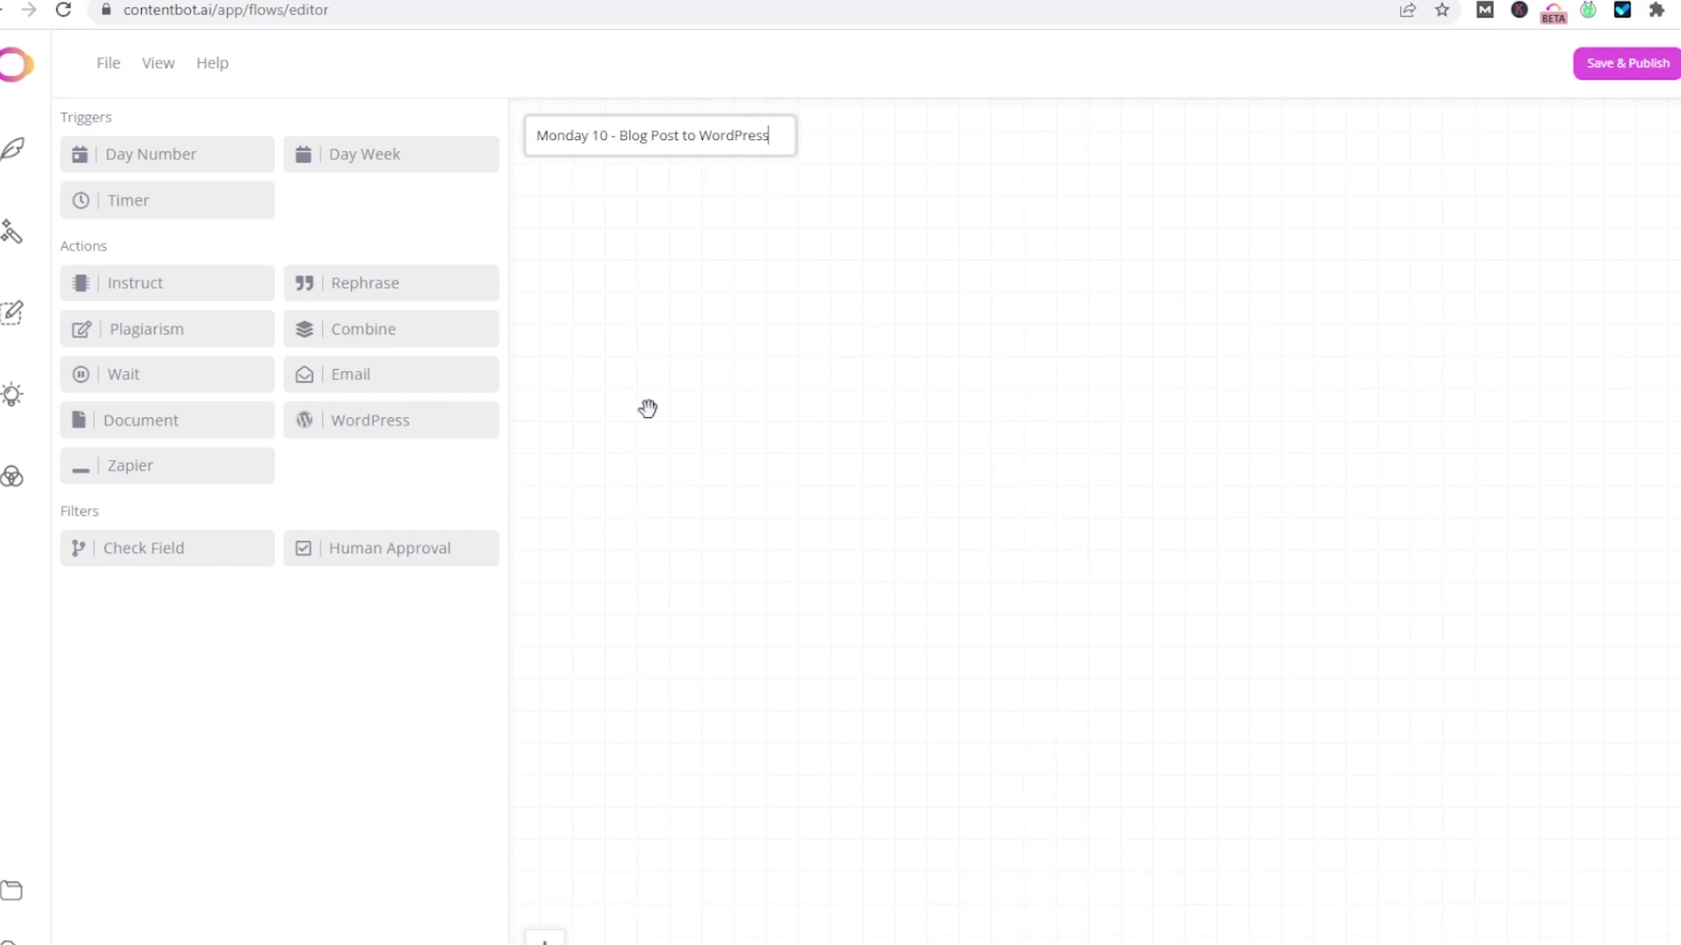
{"action": "left_click_drag", "start_coordinate": [391, 154], "coordinate": [697, 294]}
{"action": "left_click_drag", "start_coordinate": [1054, 359], "coordinate": [930, 330]}
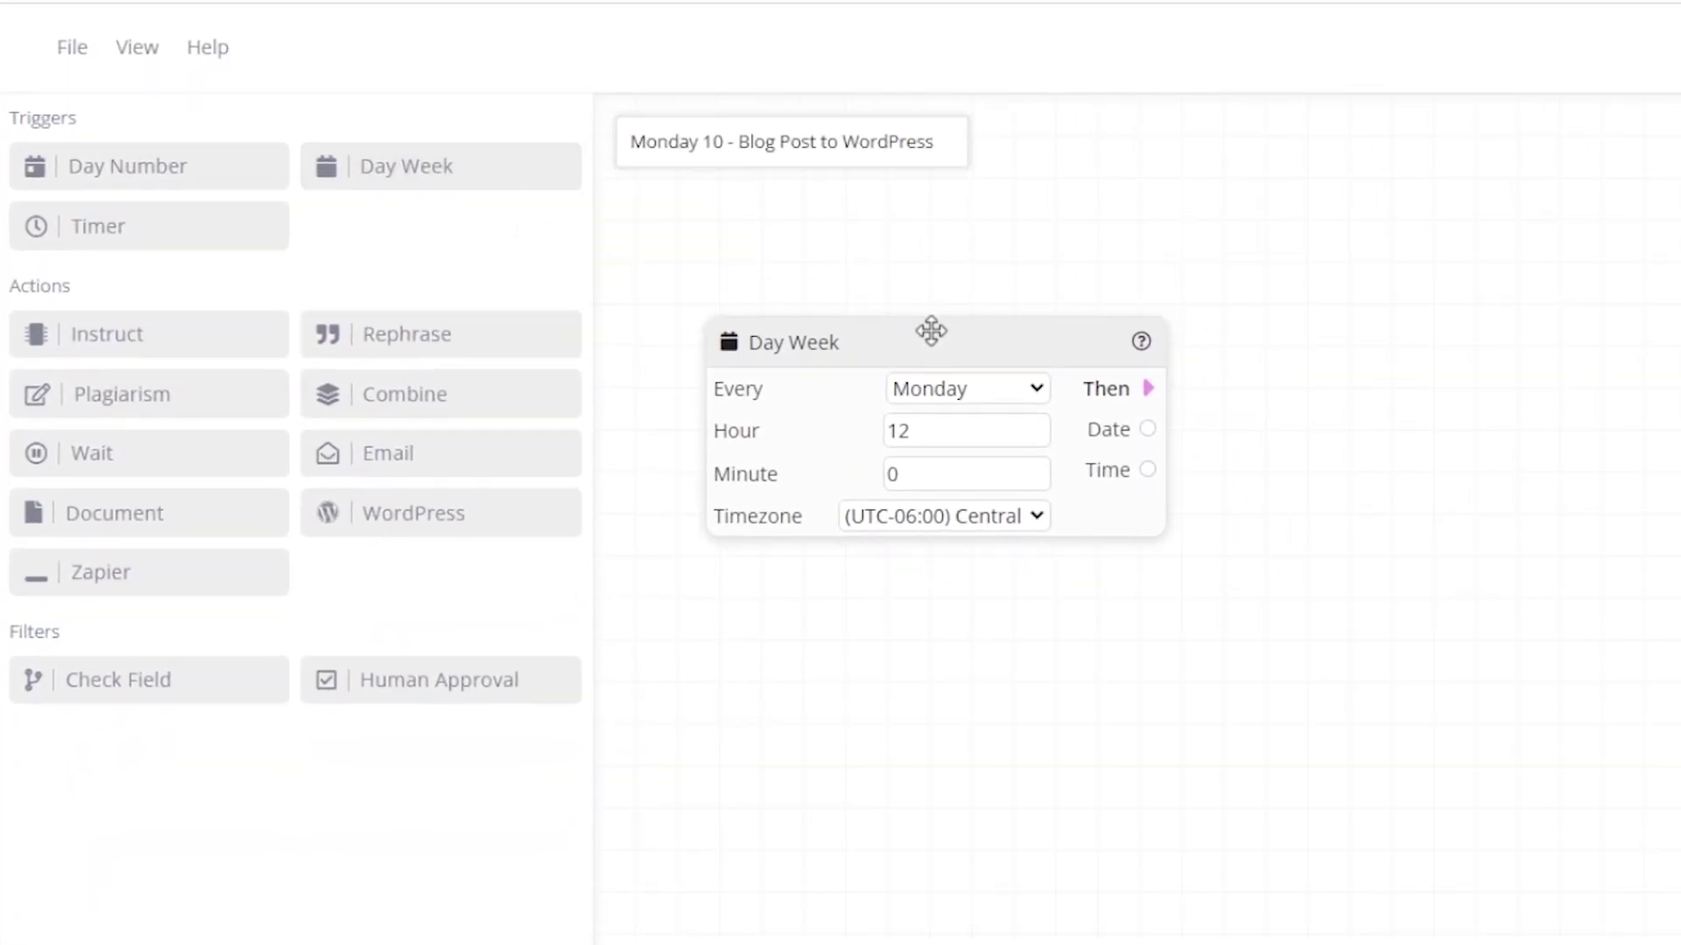
{"action": "left_click", "coordinate": [931, 429]}
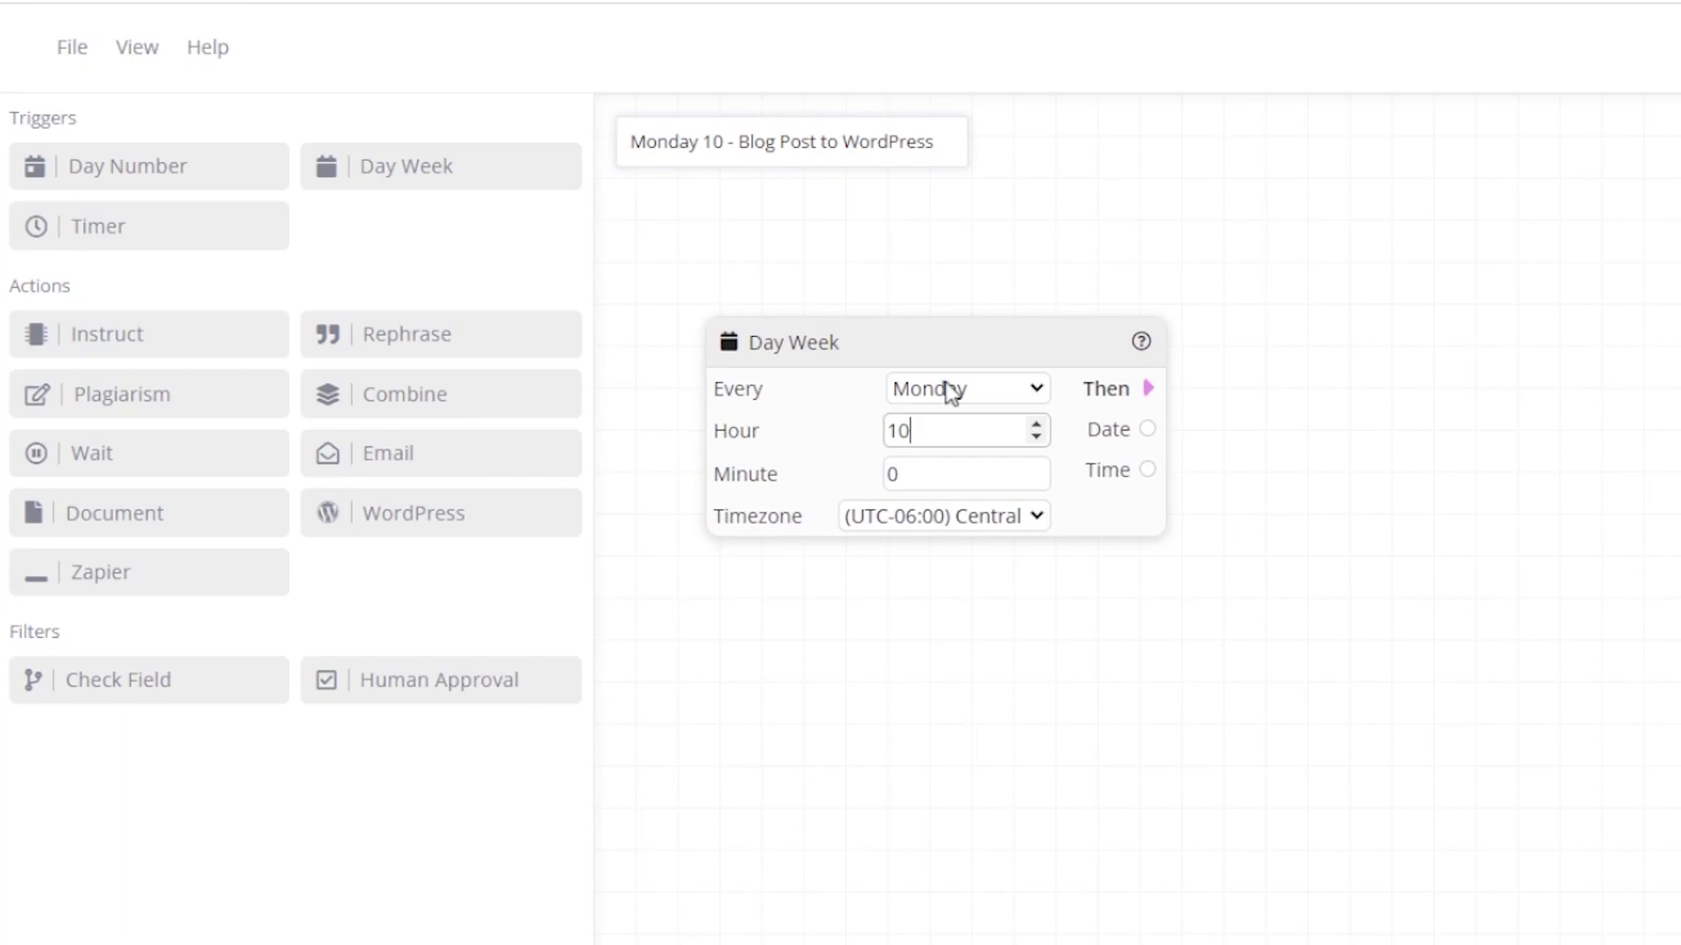
{"action": "left_click", "coordinate": [926, 519]}
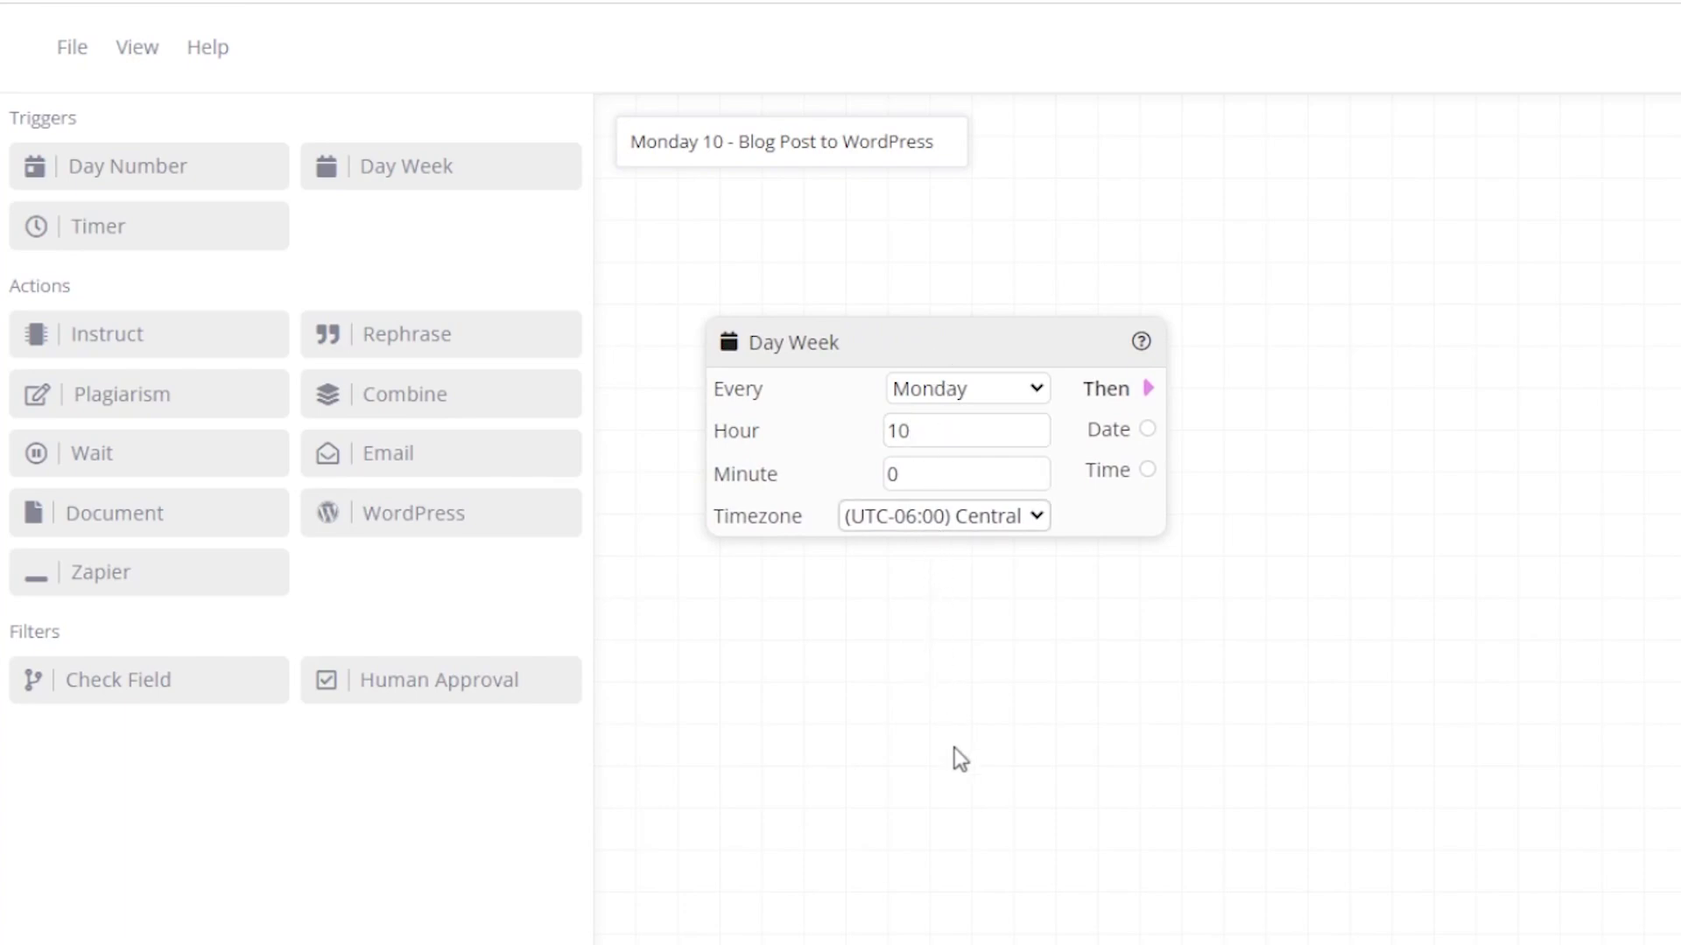
{"action": "left_click", "coordinate": [1030, 763]}
Add an Instruct step prompting for a witty, active-voice Content Marketing blog post over 1000 words.
{"action": "left_click_drag", "start_coordinate": [103, 338], "coordinate": [1351, 360]}
{"action": "left_click_drag", "start_coordinate": [1471, 386], "coordinate": [1424, 342]}
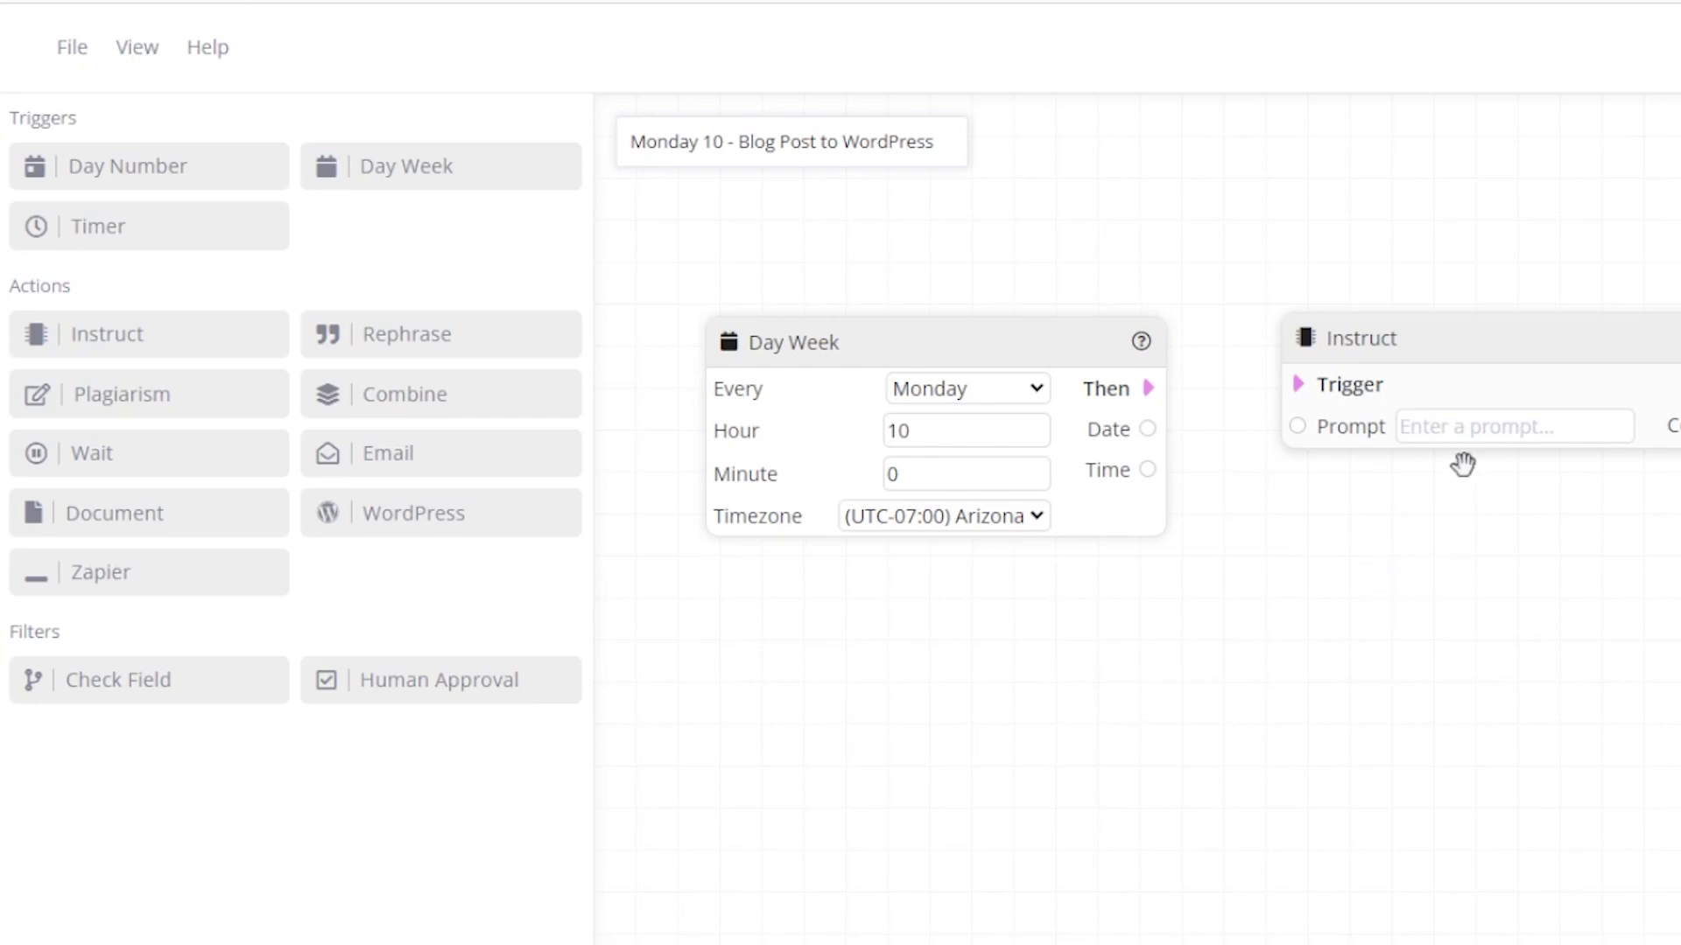
{"action": "left_click", "coordinate": [1447, 432]}
{"action": "type", "text": "Write a blog post on C"}
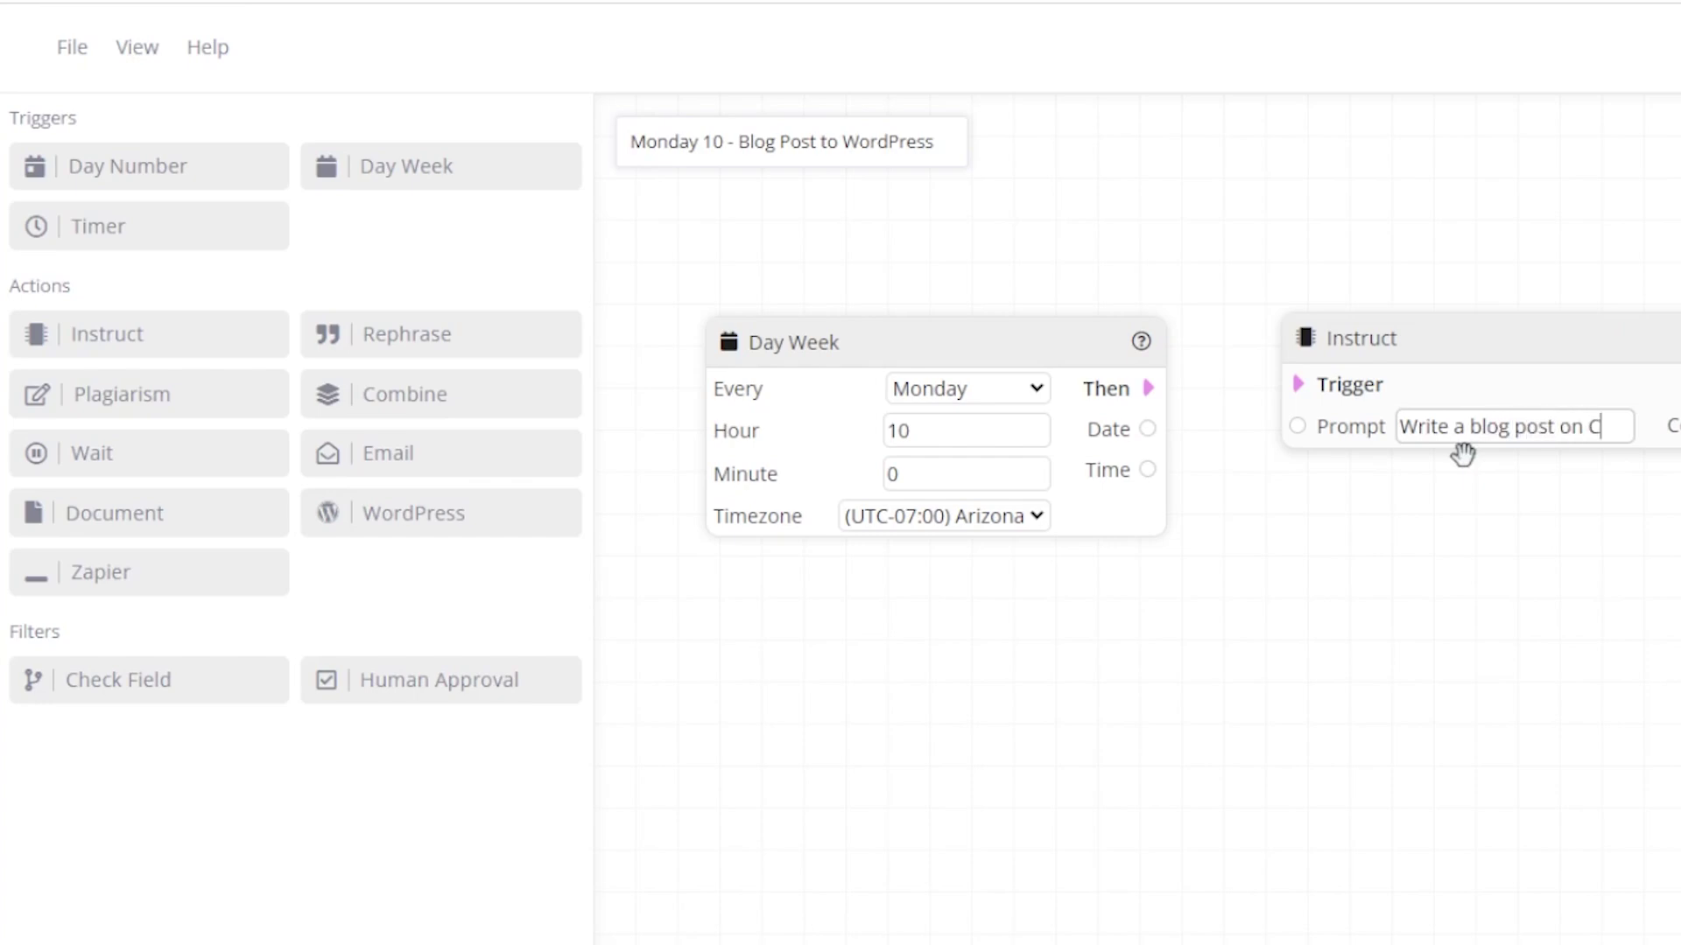
{"action": "type", "text": "ontent Marketing. "}
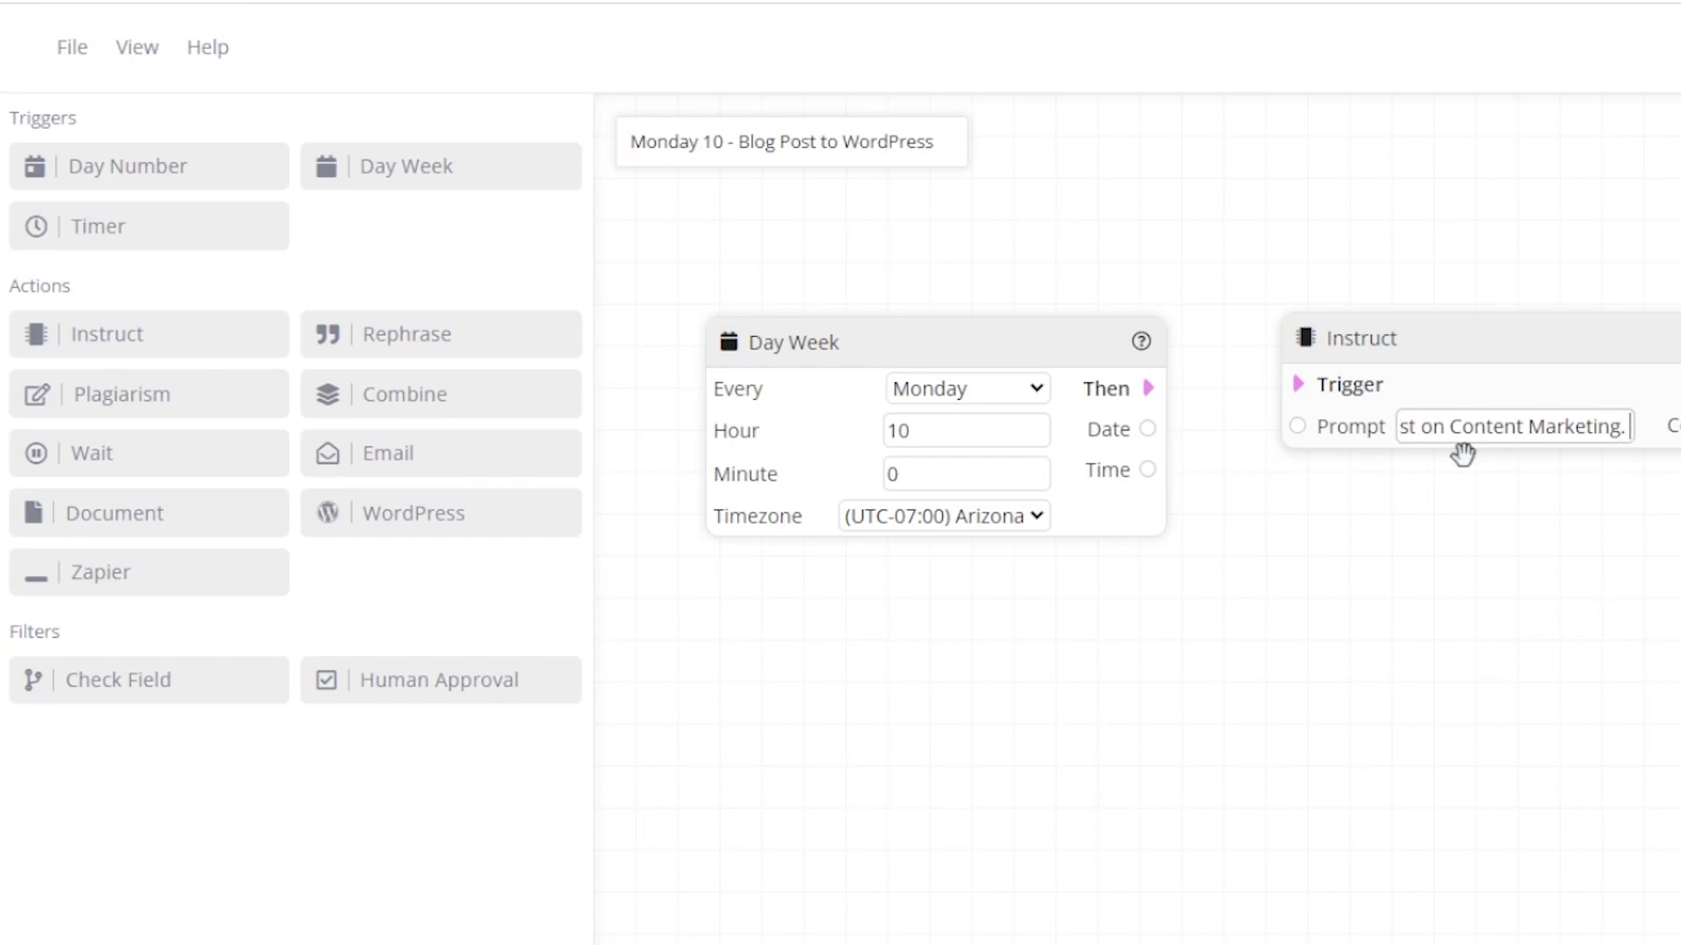
{"action": "type", "text": "Make sure its"}
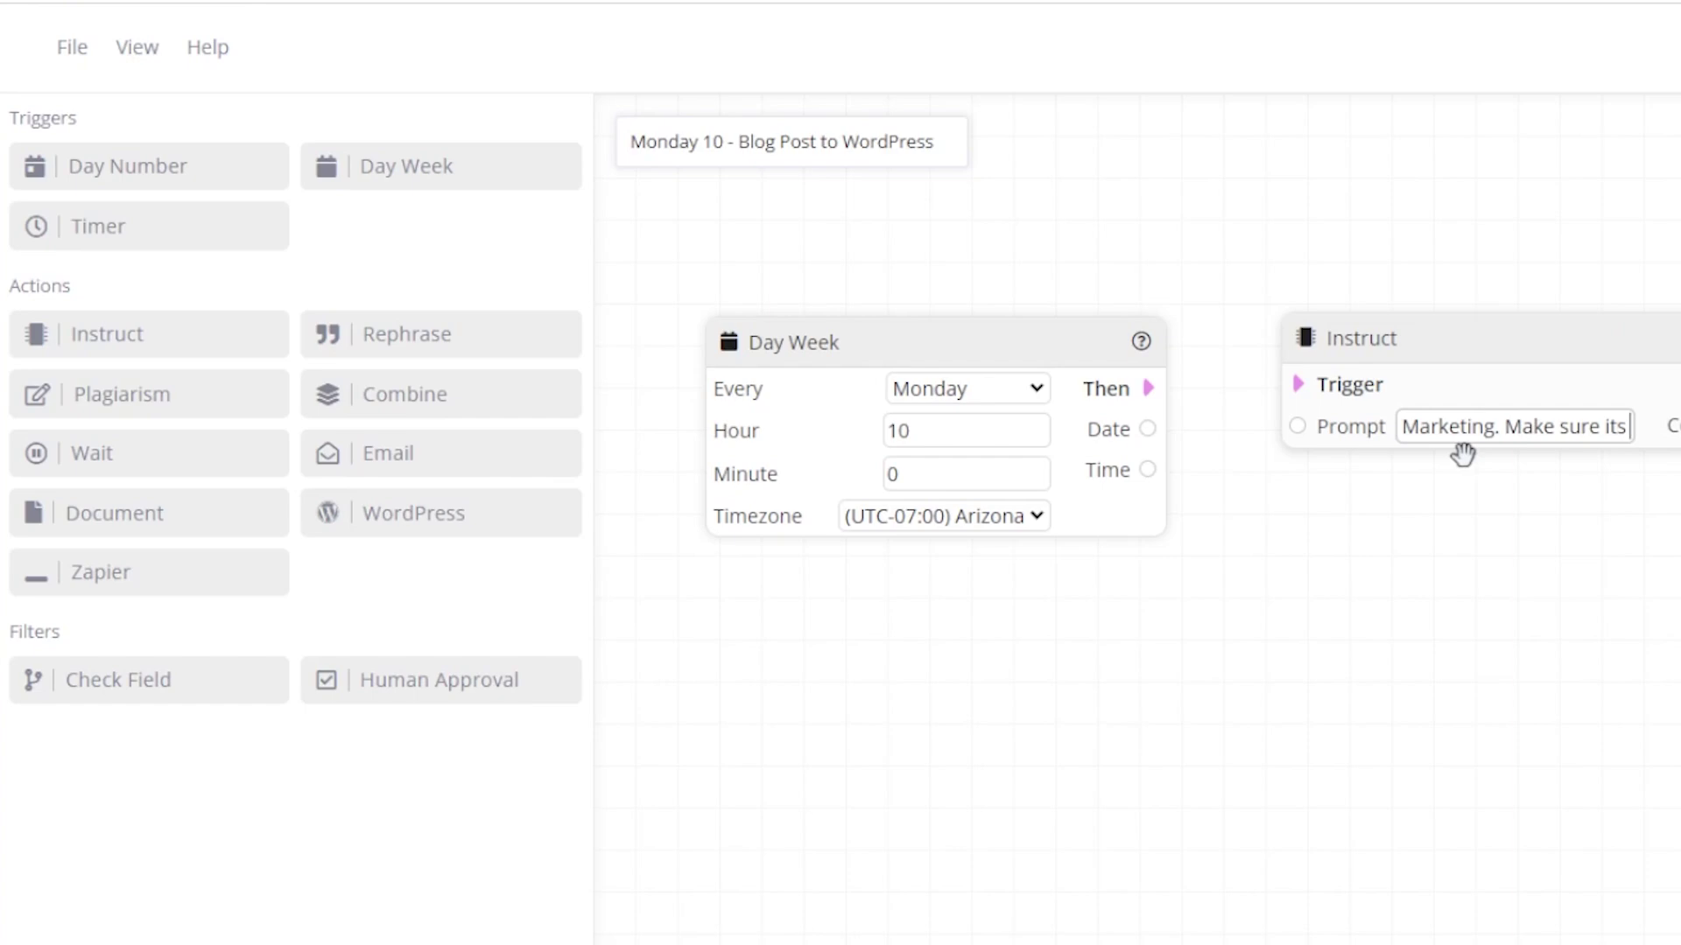
{"action": "type", "text": " over 1000 words and"}
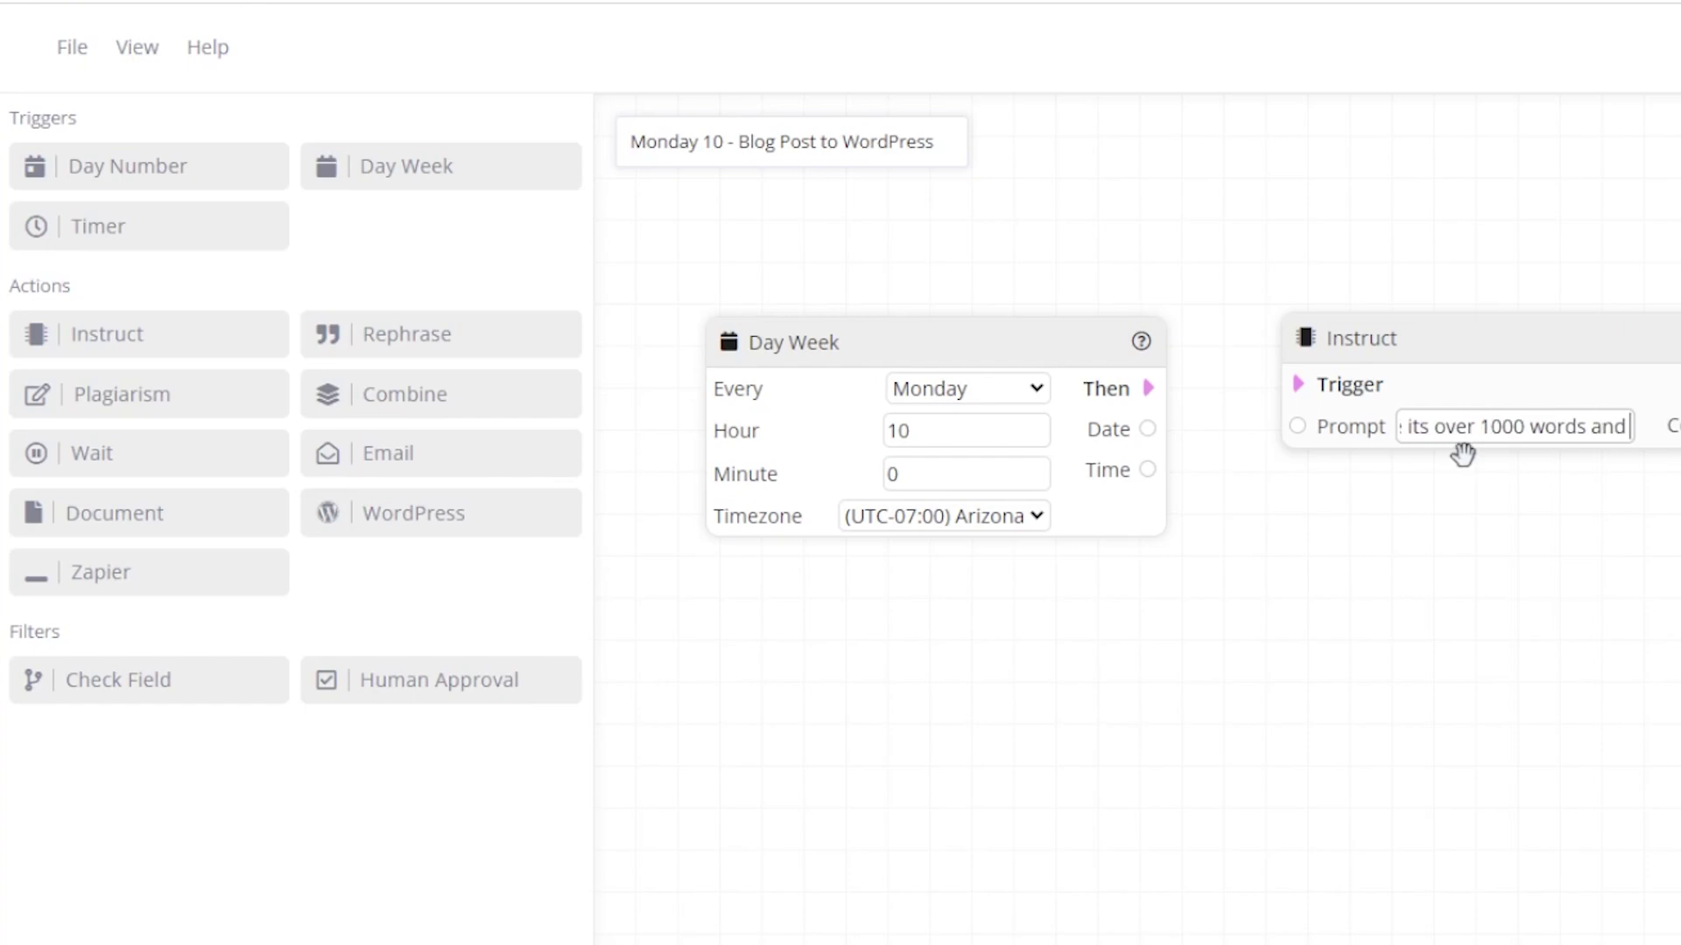
{"action": "type", "text": " is written in an"}
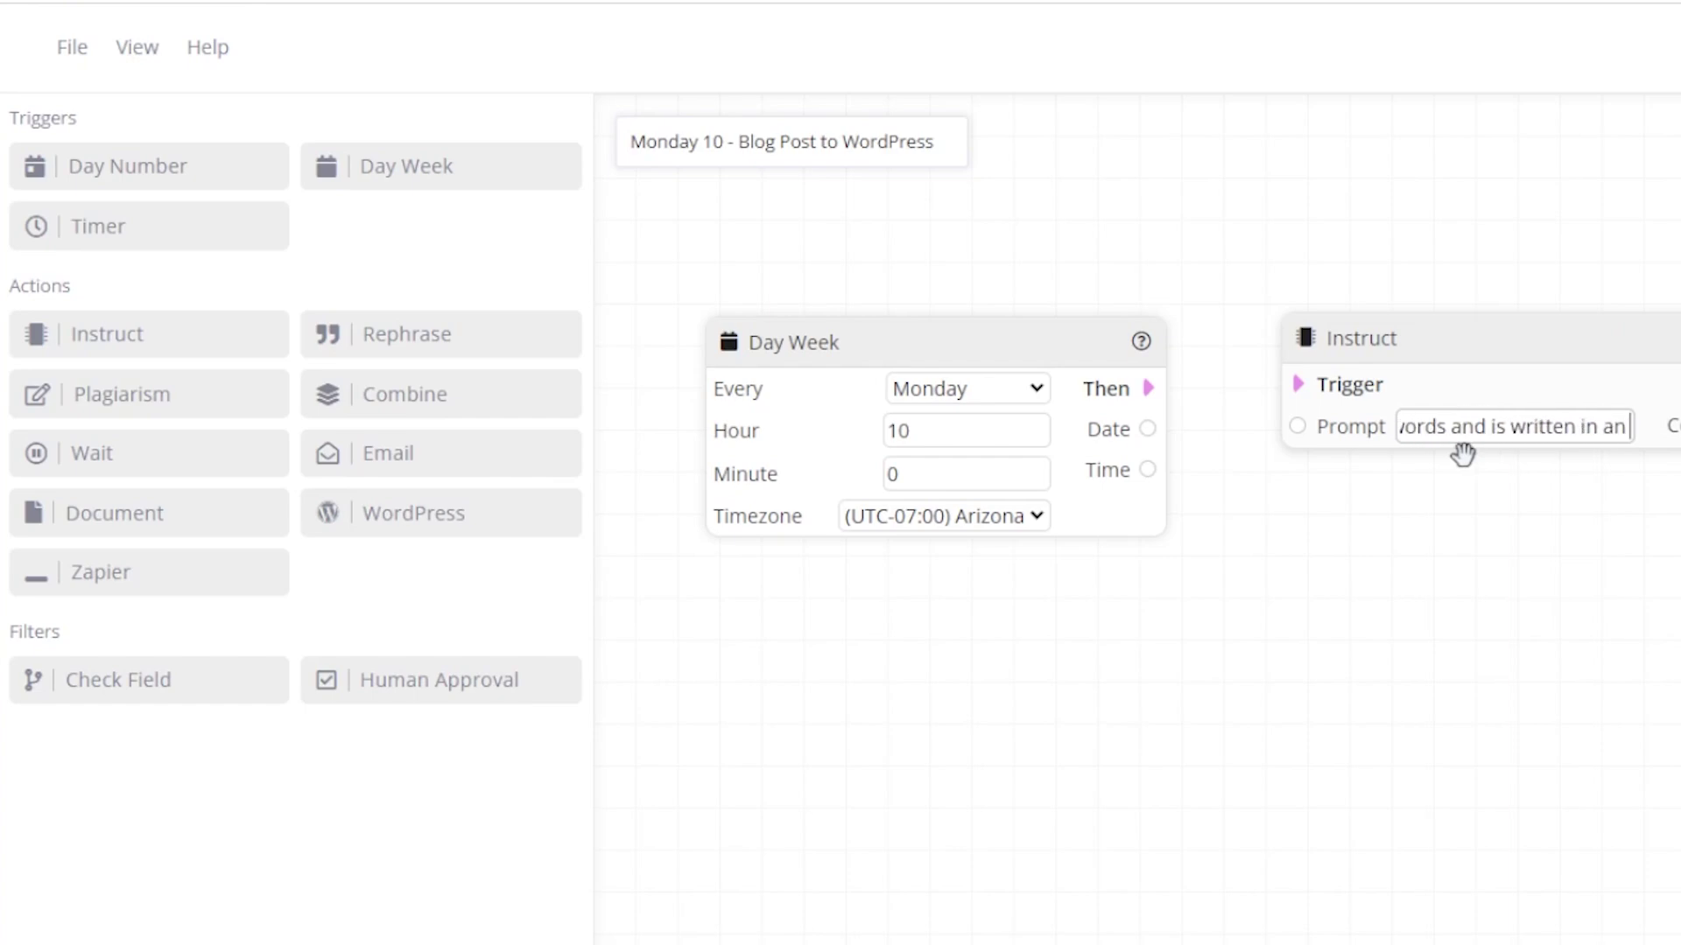
{"action": "type", "text": " active voice and w"}
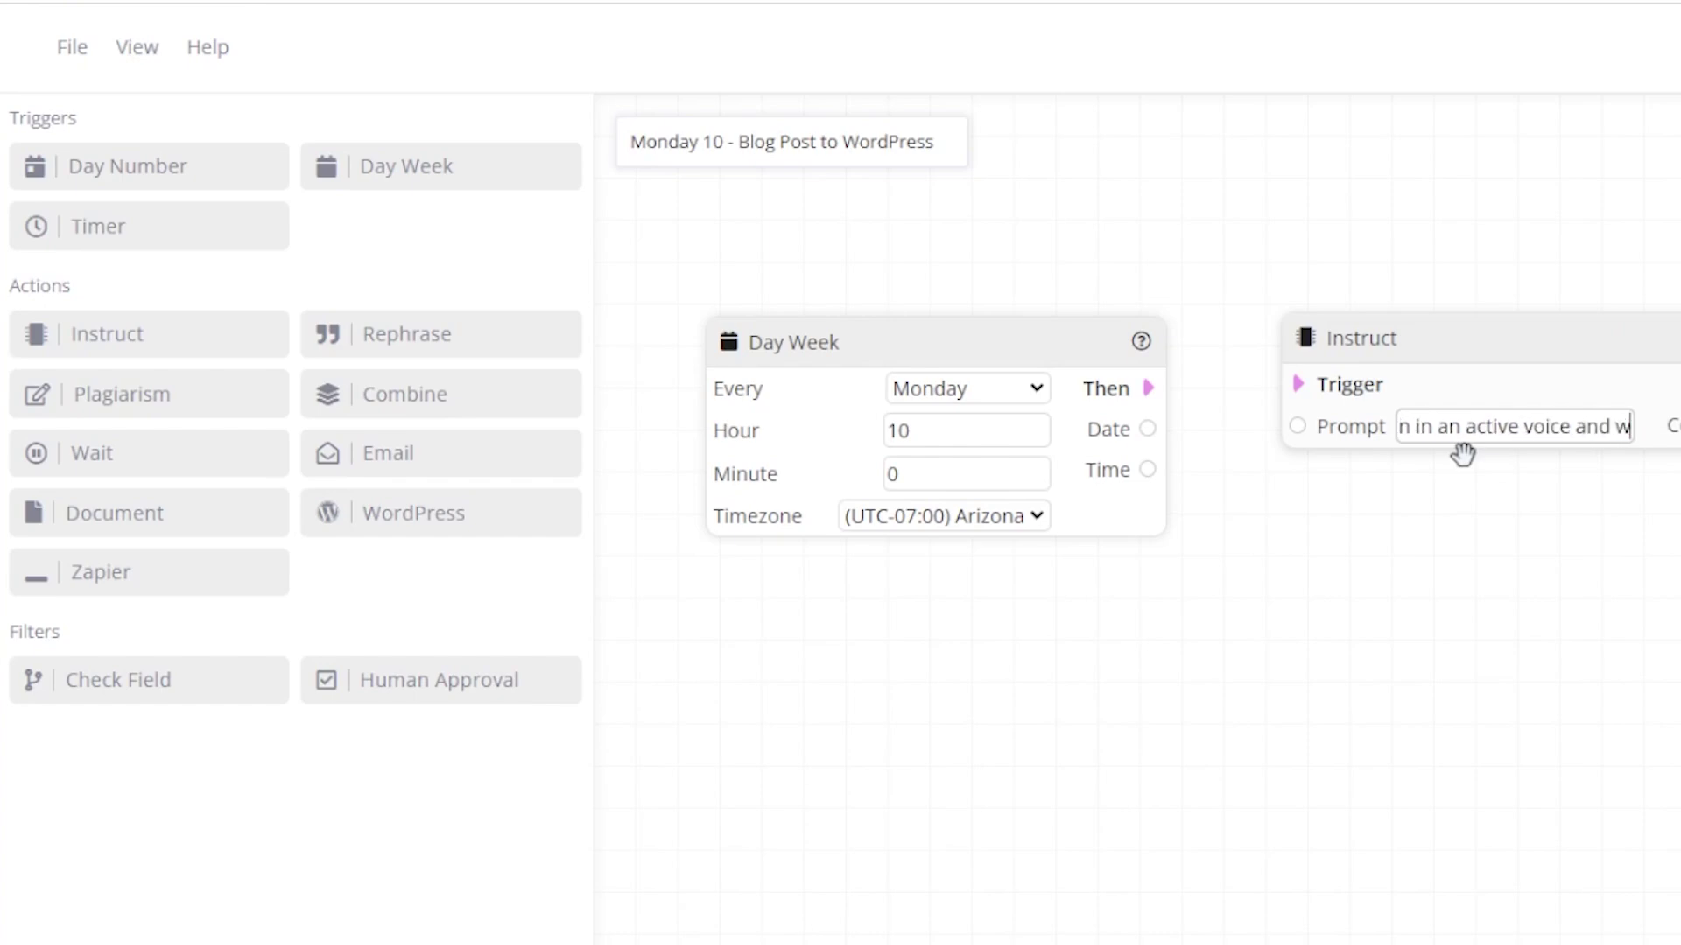
{"action": "type", "text": "itty tone."}
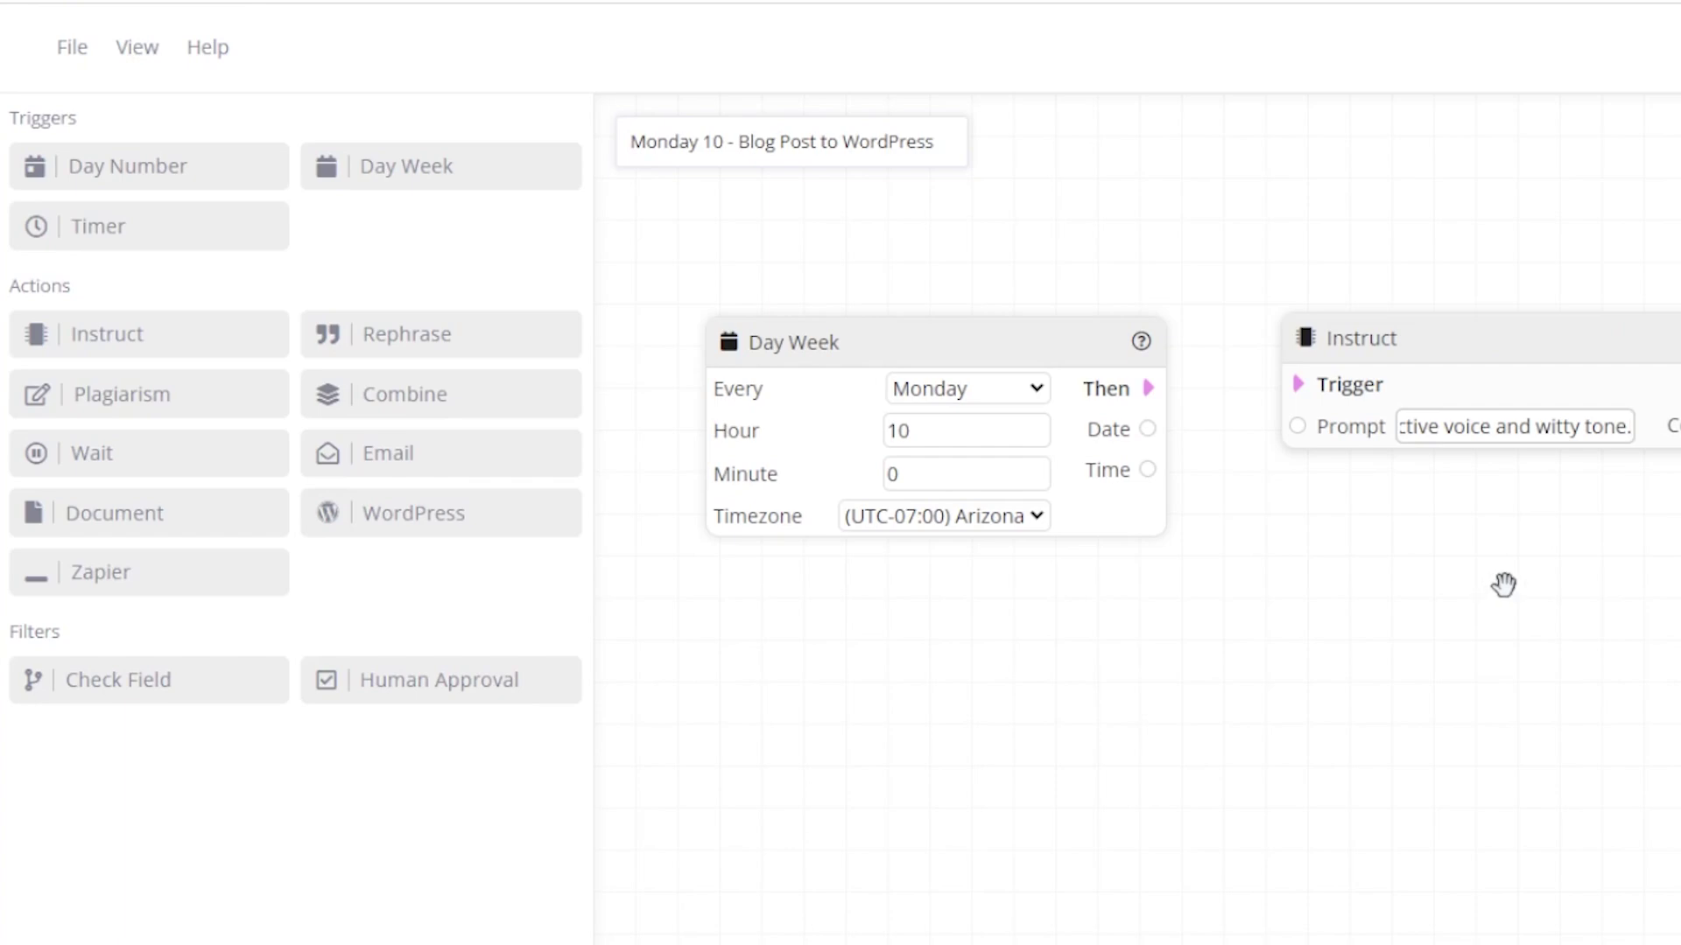
Connect Day Week's Then to Instruct, then add a Human Approval step that runs after Instruct.
{"action": "left_click_drag", "start_coordinate": [1156, 387], "coordinate": [1297, 385]}
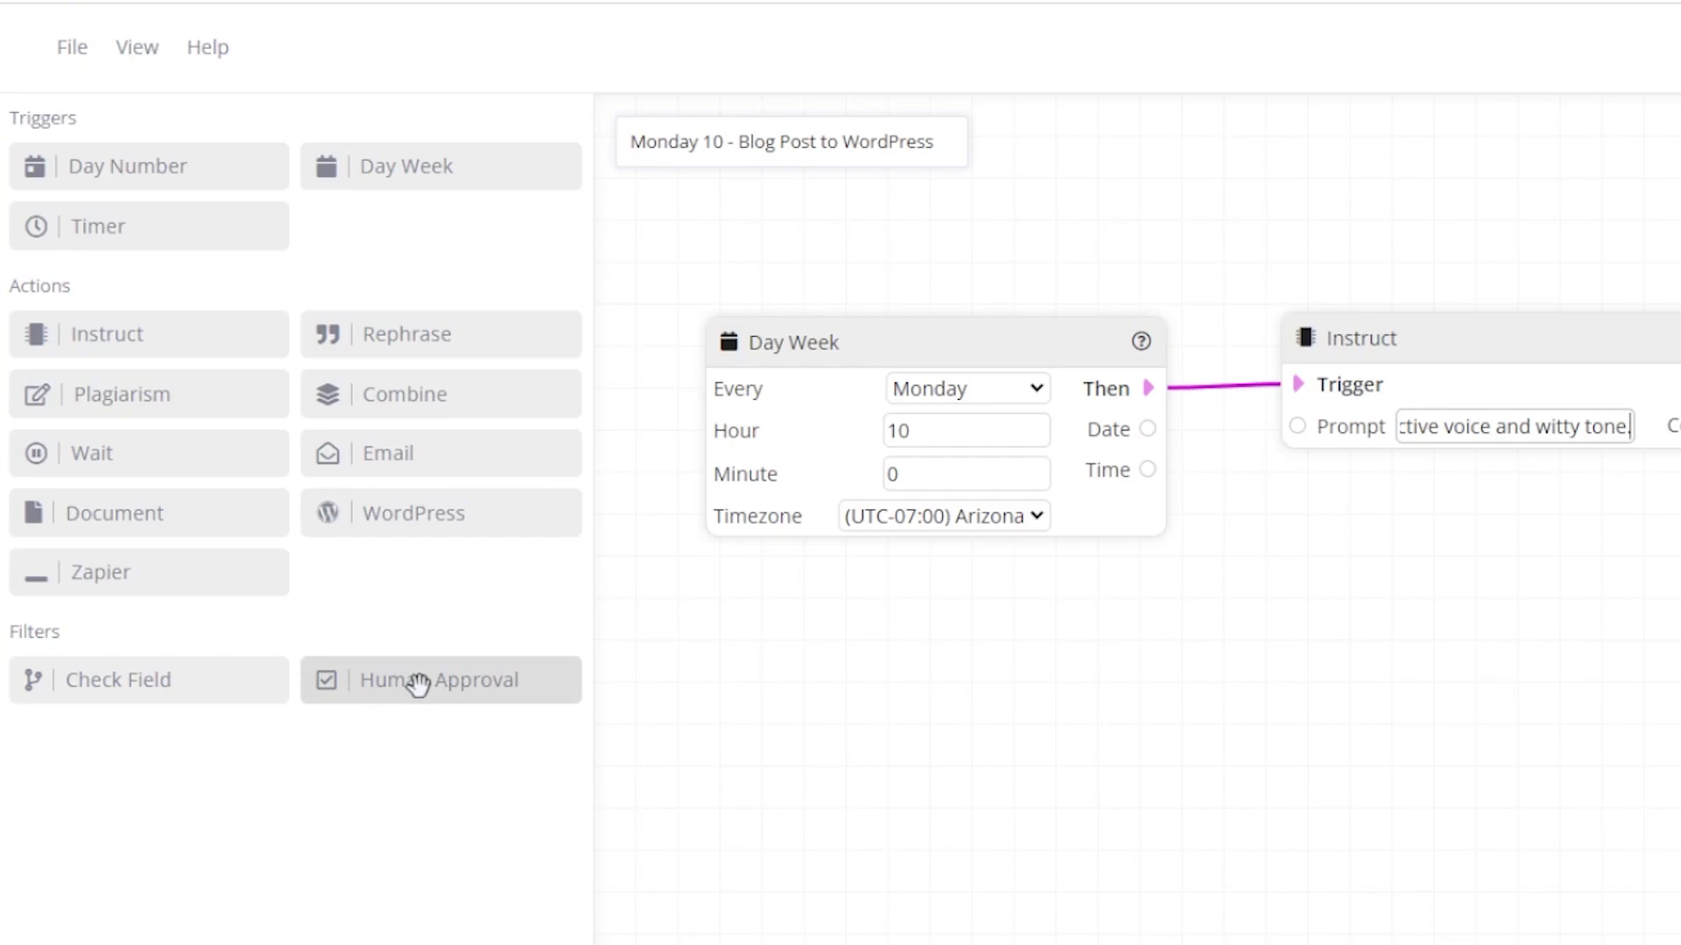
{"action": "left_click_drag", "start_coordinate": [416, 683], "coordinate": [1475, 411]}
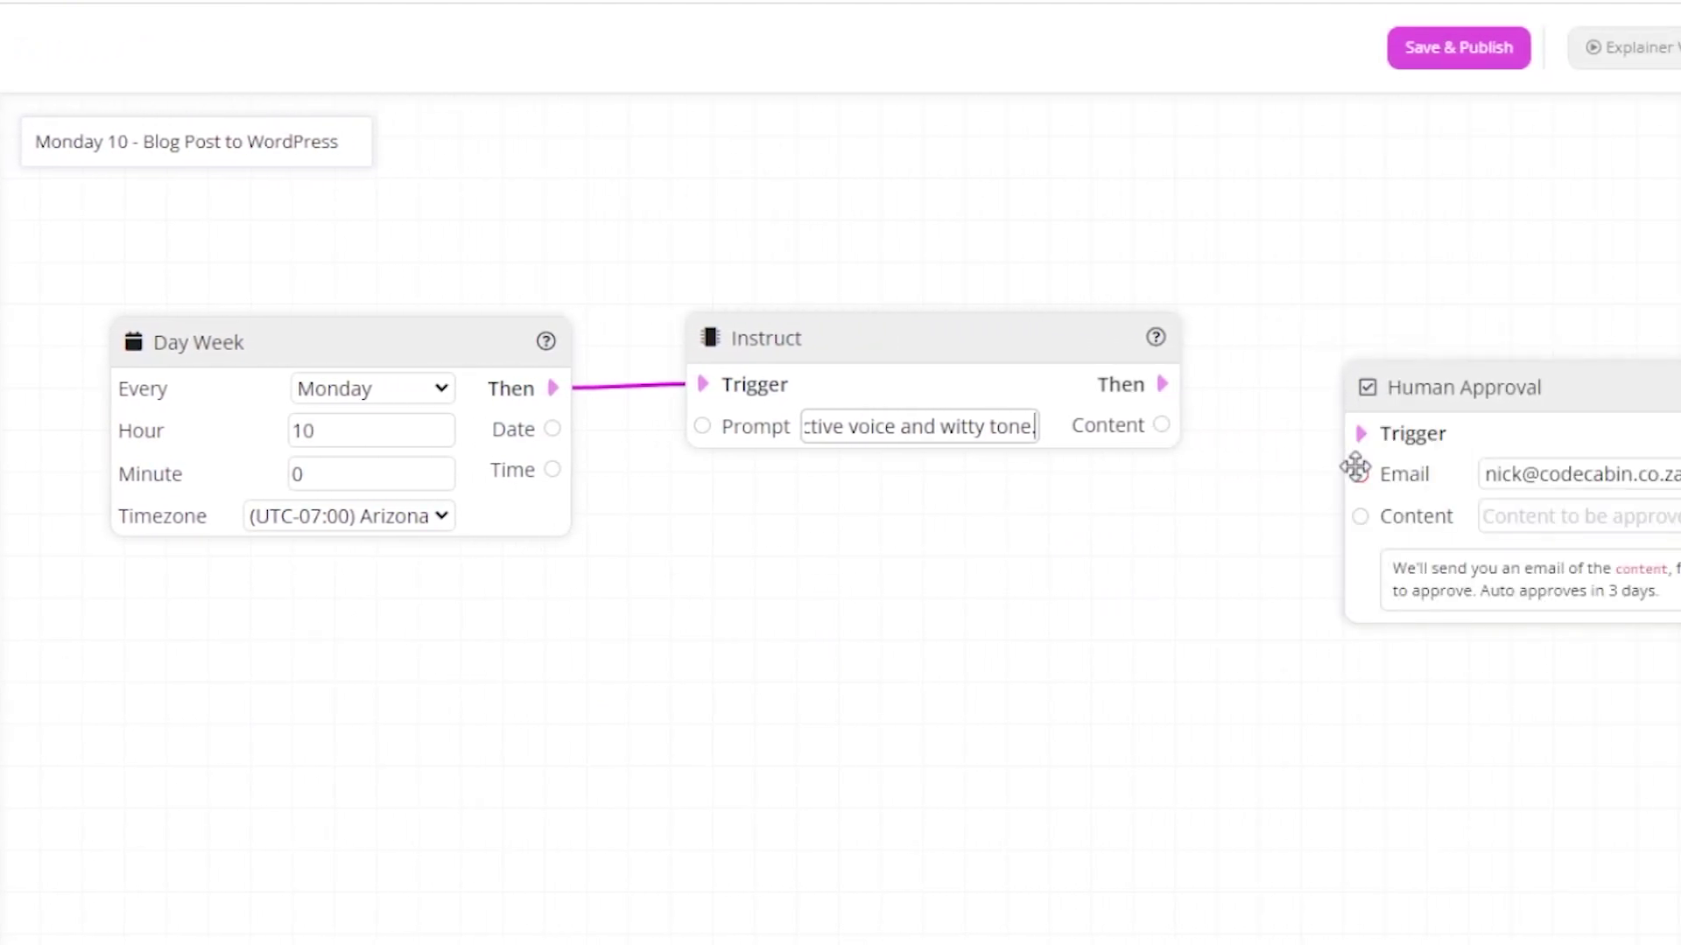
{"action": "left_click_drag", "start_coordinate": [1094, 665], "coordinate": [489, 700]}
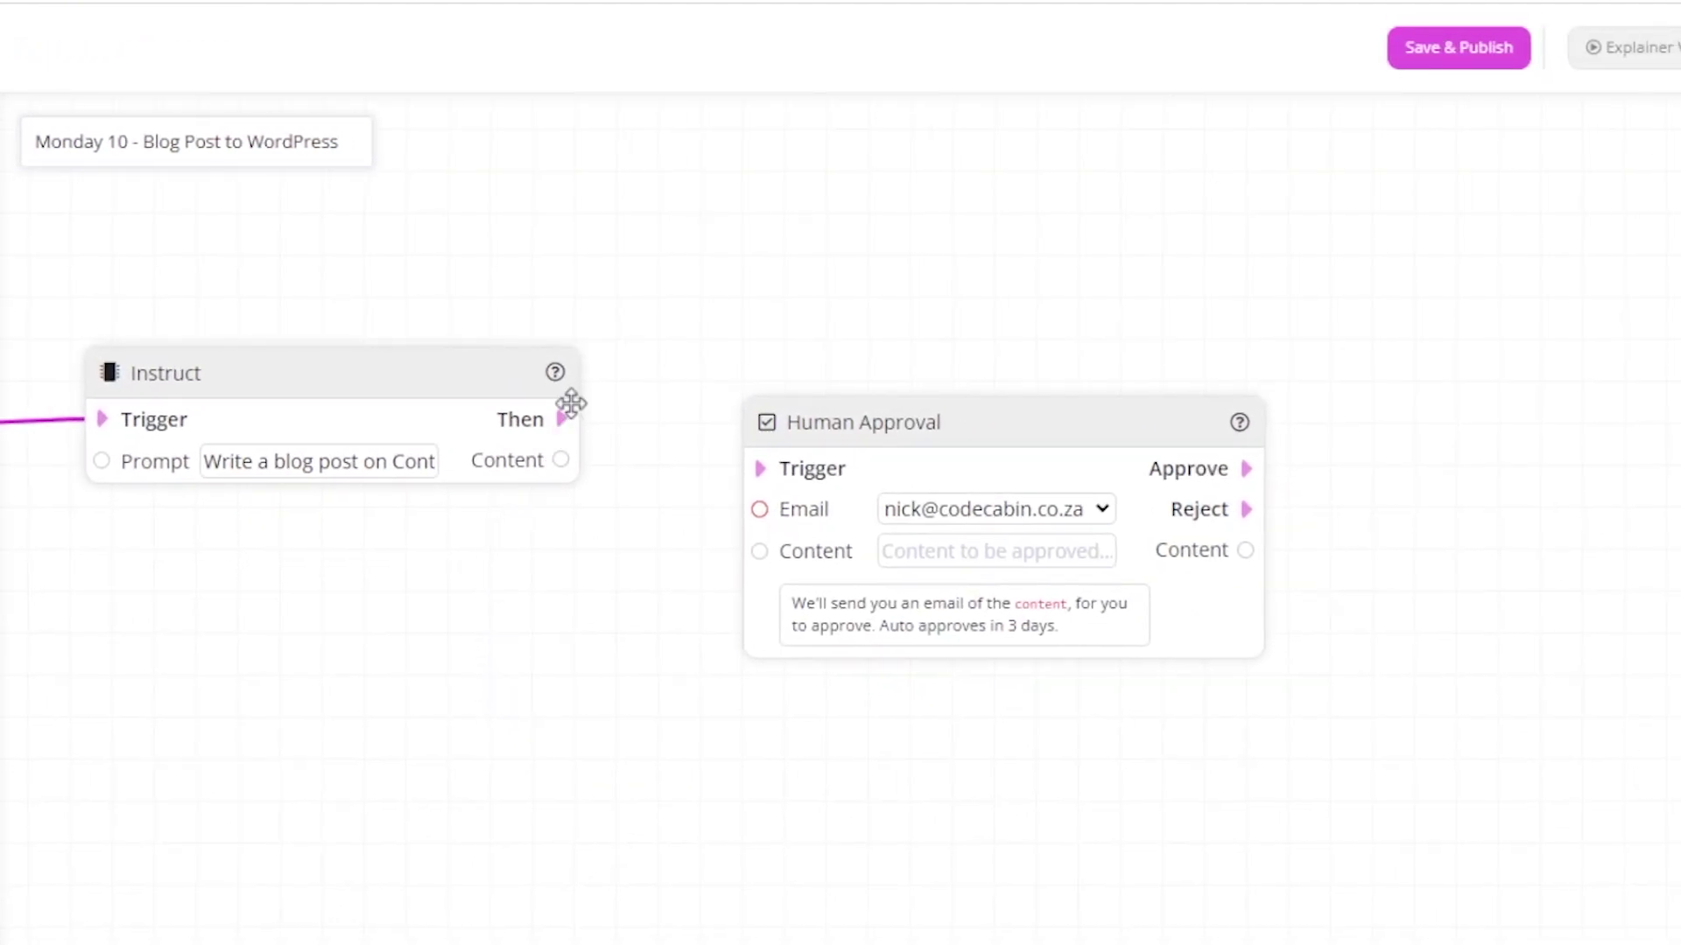
{"action": "left_click_drag", "start_coordinate": [561, 417], "coordinate": [753, 470]}
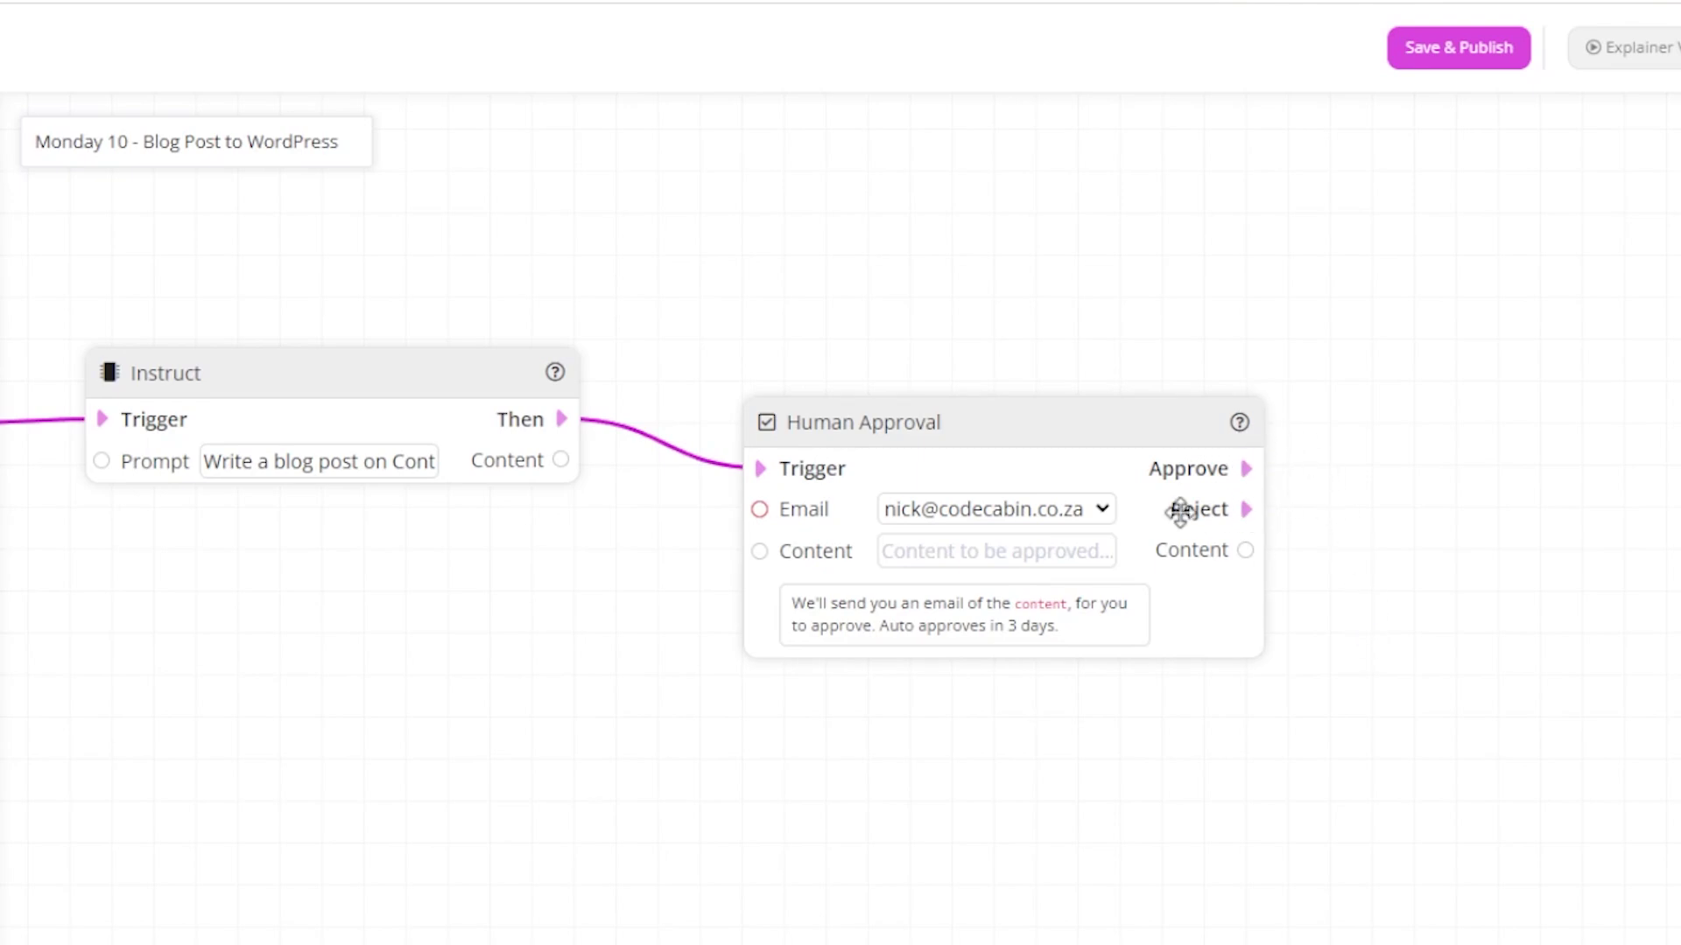
Pan the canvas and nudge the Instruct node to lay out the trigger, Instruct and Human Approval steps.
{"action": "left_click_drag", "start_coordinate": [379, 581], "coordinate": [697, 596]}
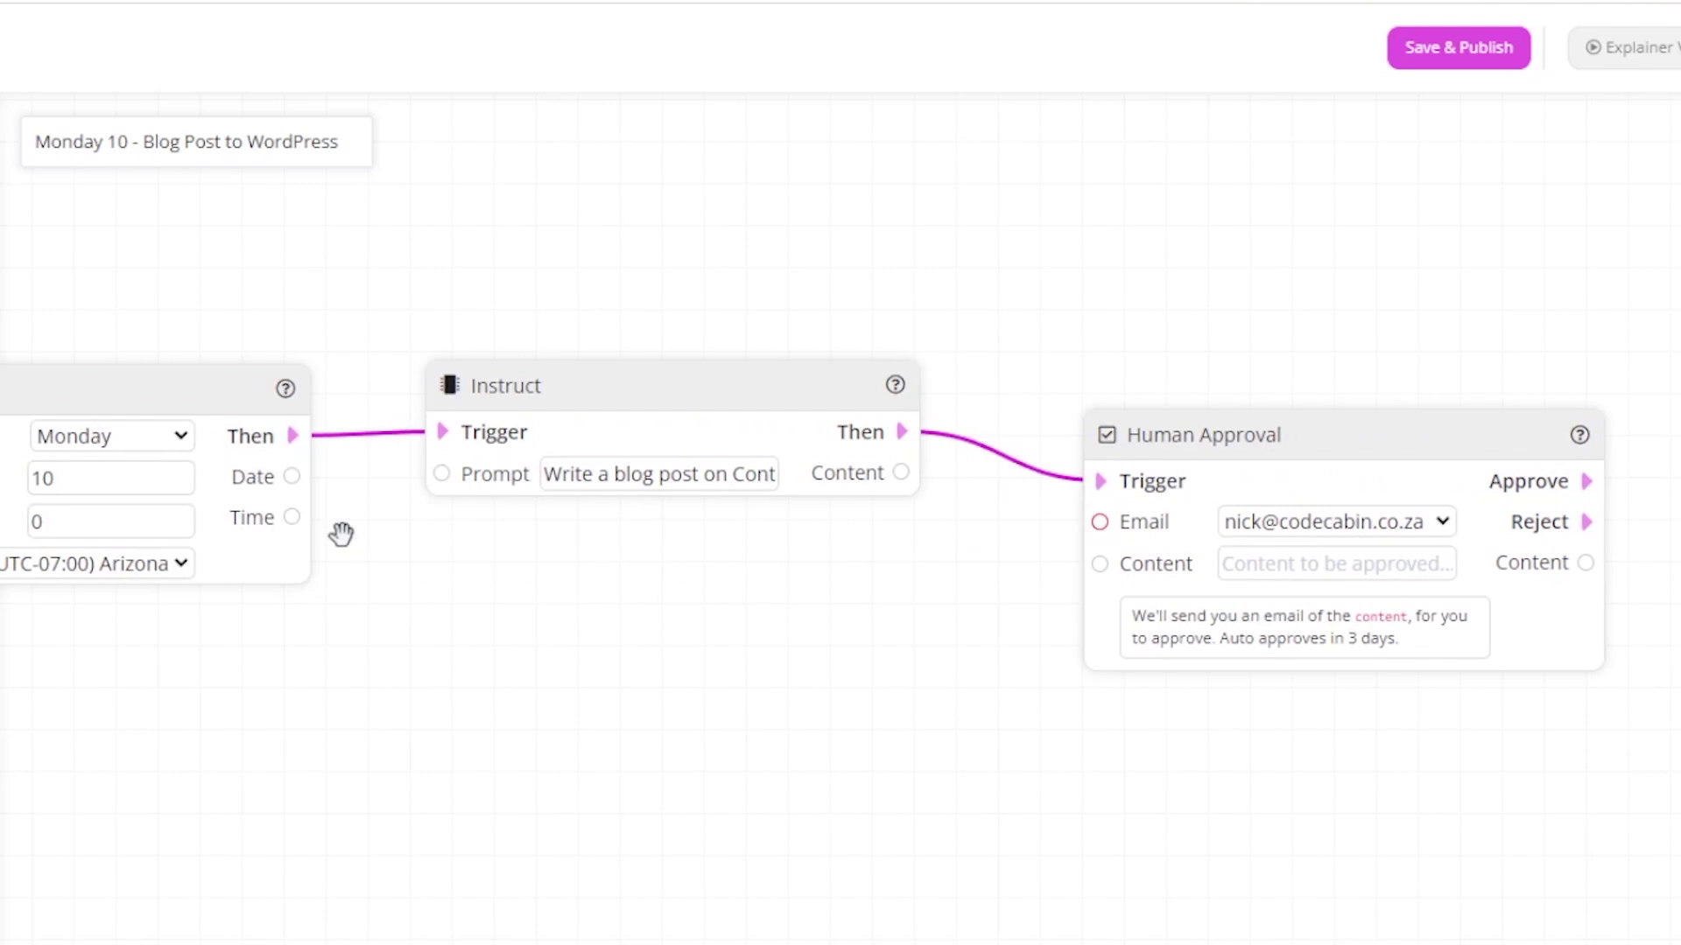
{"action": "left_click_drag", "start_coordinate": [379, 650], "coordinate": [425, 656]}
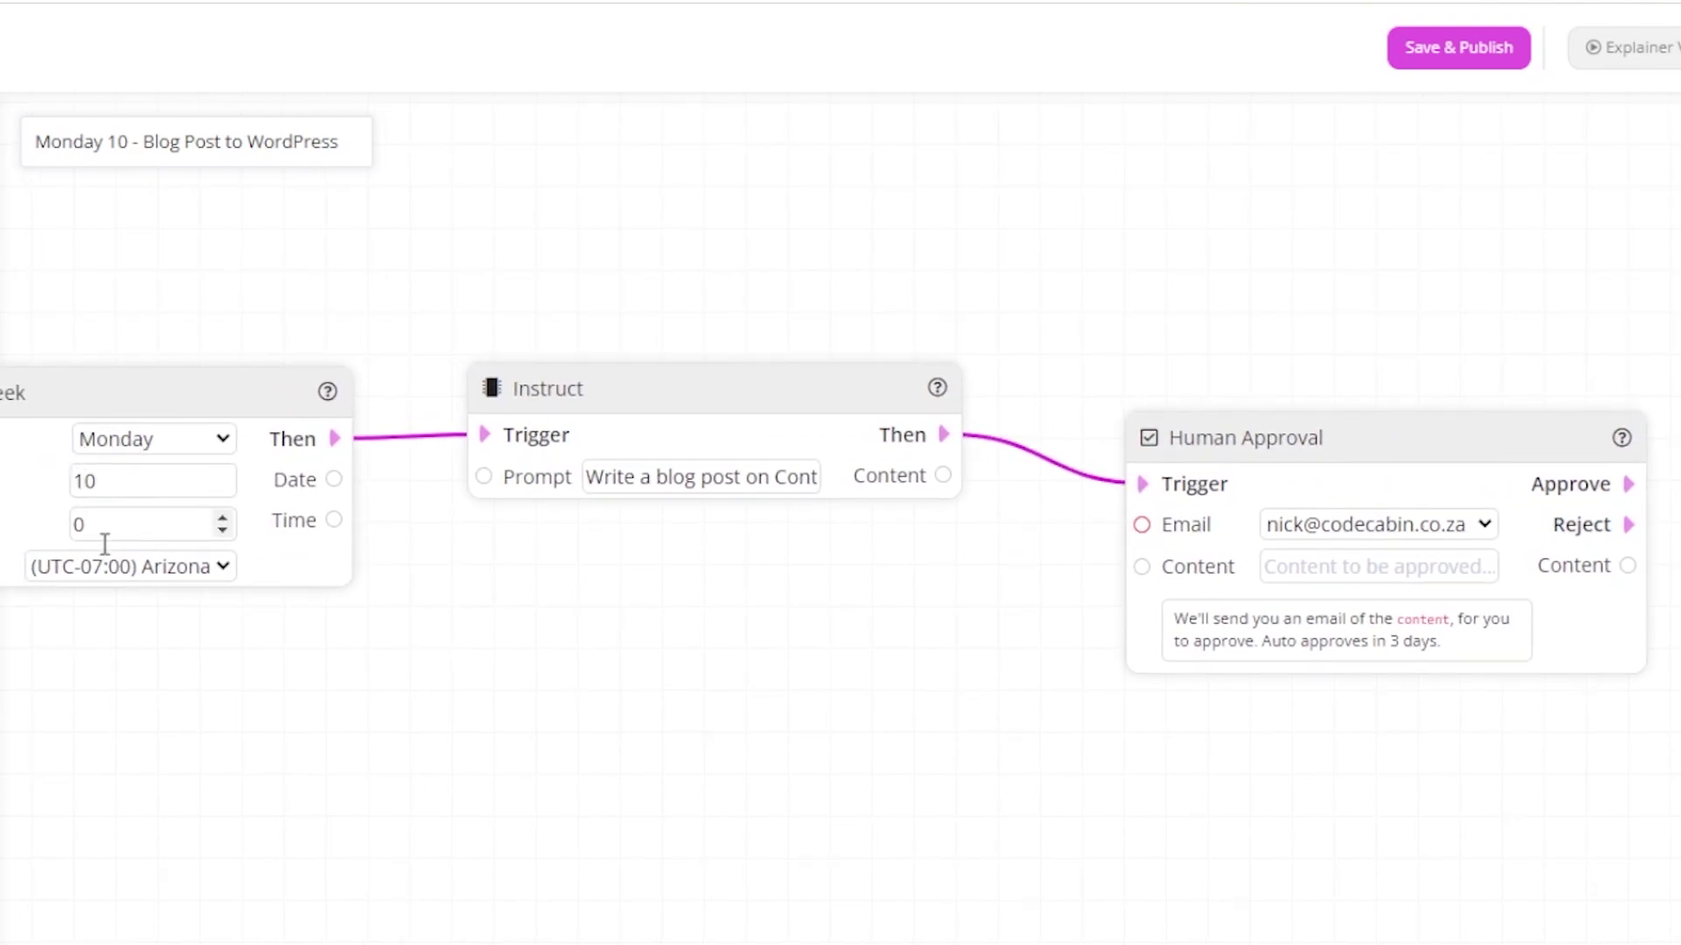
{"action": "left_click_drag", "start_coordinate": [525, 657], "coordinate": [308, 648]}
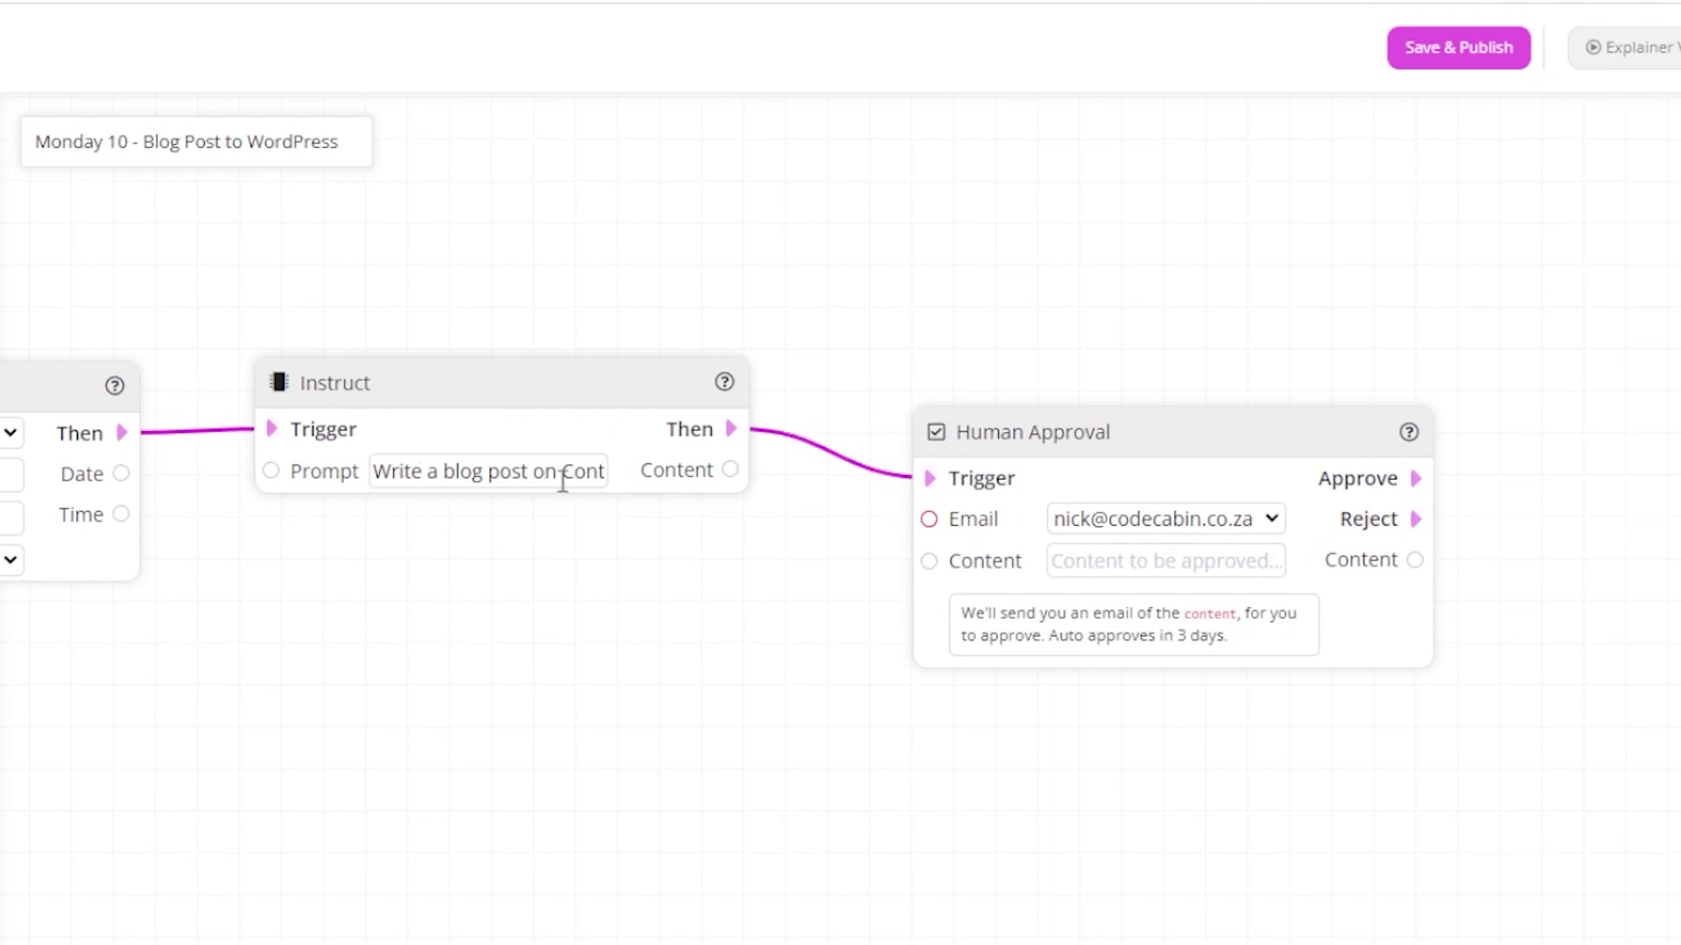
{"action": "left_click_drag", "start_coordinate": [668, 585], "coordinate": [555, 570]}
{"action": "left_click_drag", "start_coordinate": [461, 461], "coordinate": [510, 457]}
{"action": "left_click_drag", "start_coordinate": [711, 516], "coordinate": [576, 495]}
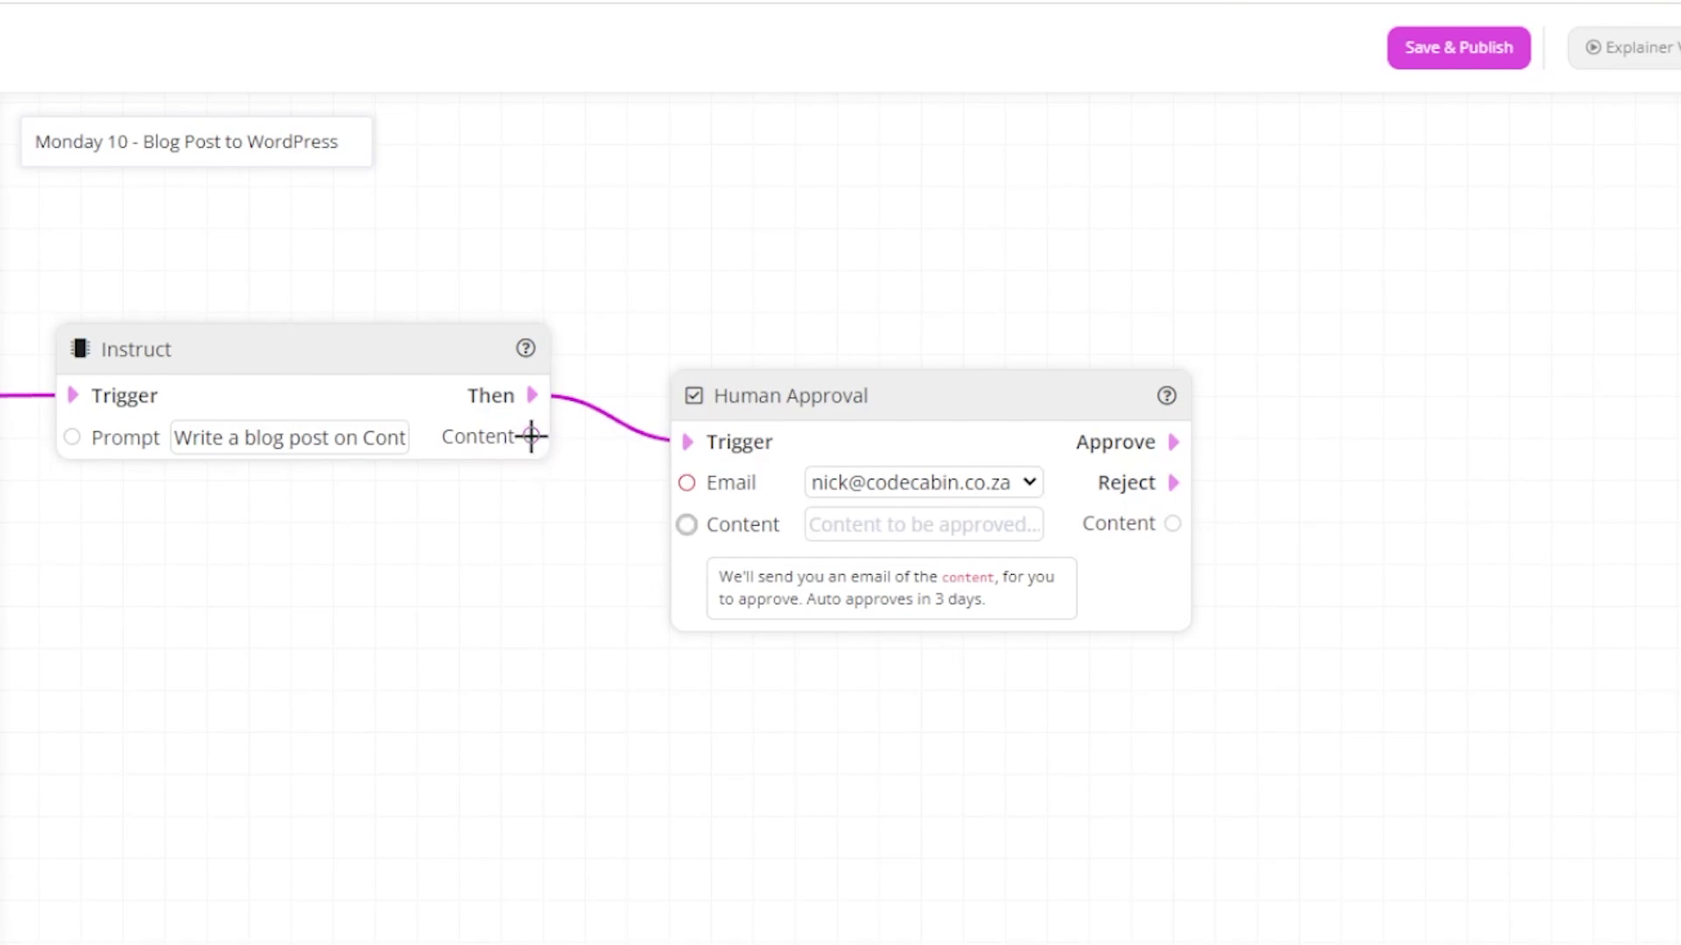
Wire Instruct's generated Content output into the Human Approval step's Content input.
{"action": "left_click_drag", "start_coordinate": [531, 436], "coordinate": [621, 501]}
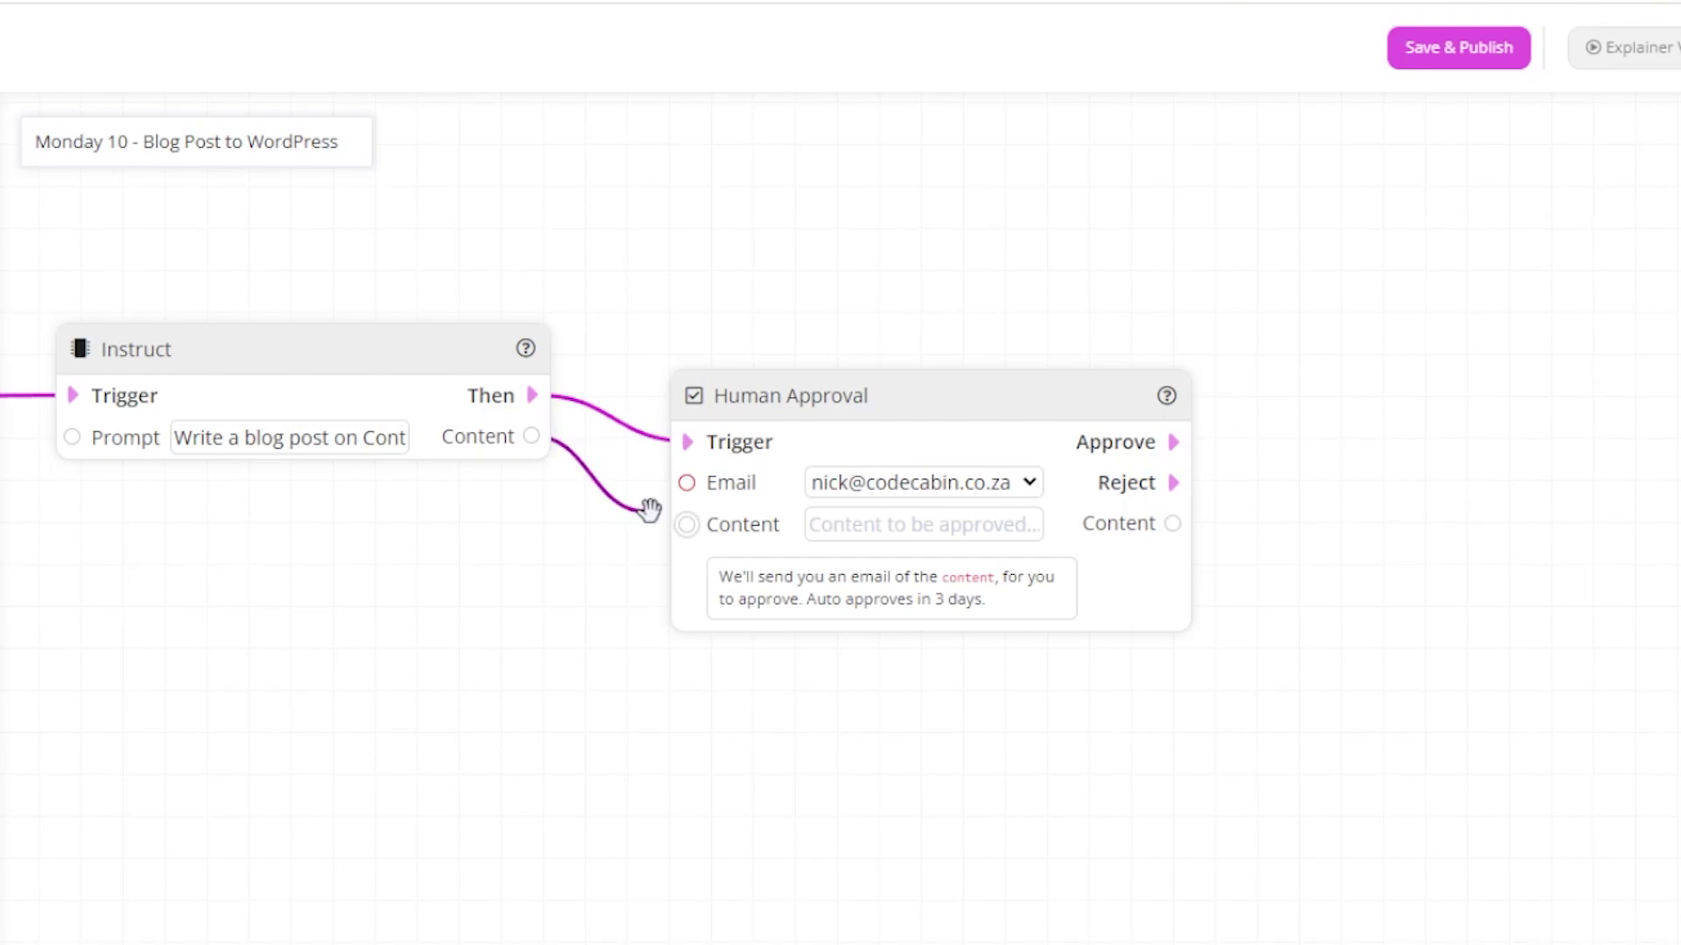
{"action": "left_click_drag", "start_coordinate": [648, 509], "coordinate": [687, 525]}
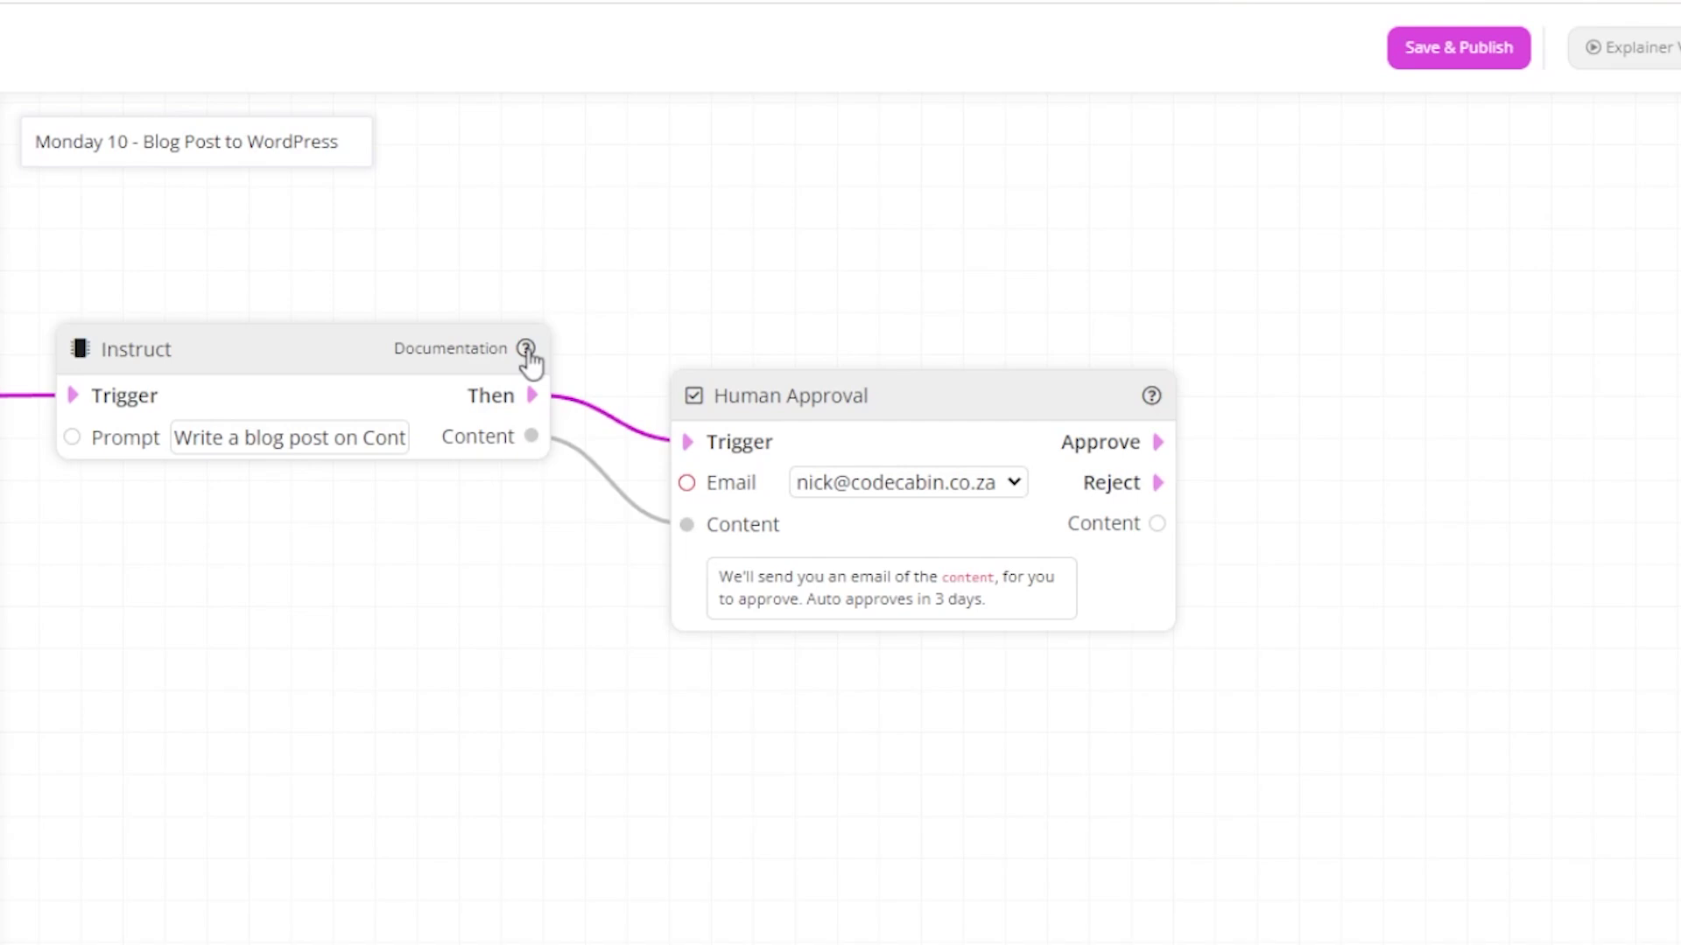
{"action": "scroll", "coordinate": [784, 660], "scroll_direction": "right", "scroll_amount": 3}
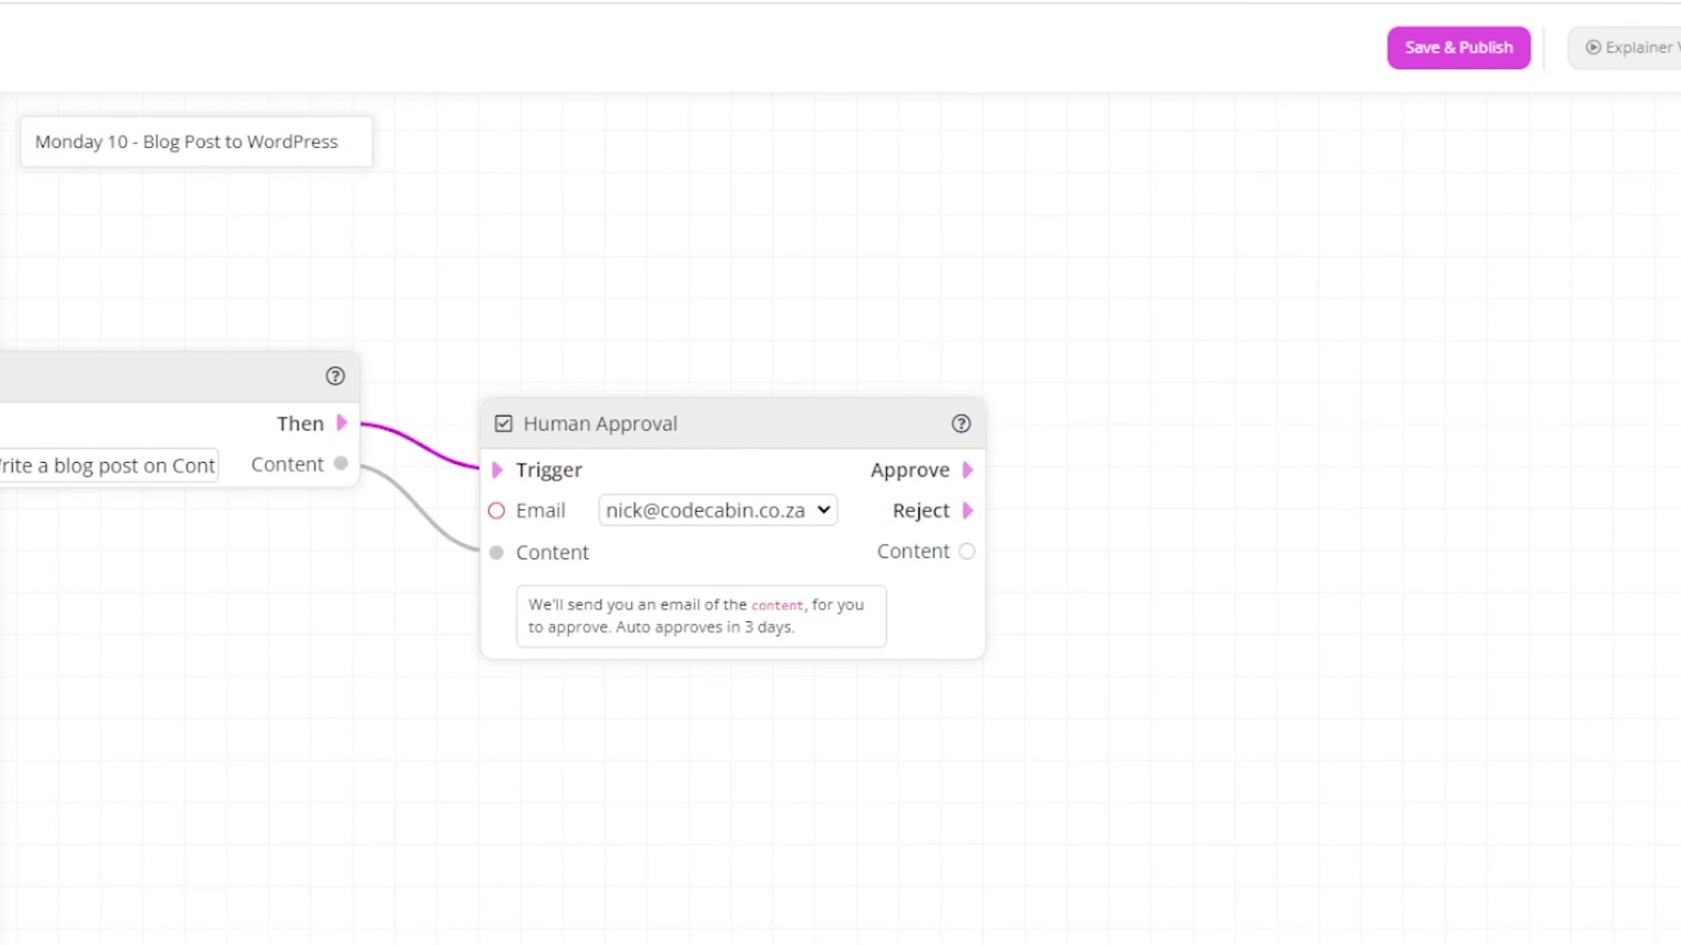
Add a Publish to WordPress step wired to run from Human Approval's Approve output.
{"action": "left_click_drag", "start_coordinate": [48, 531], "coordinate": [1193, 455]}
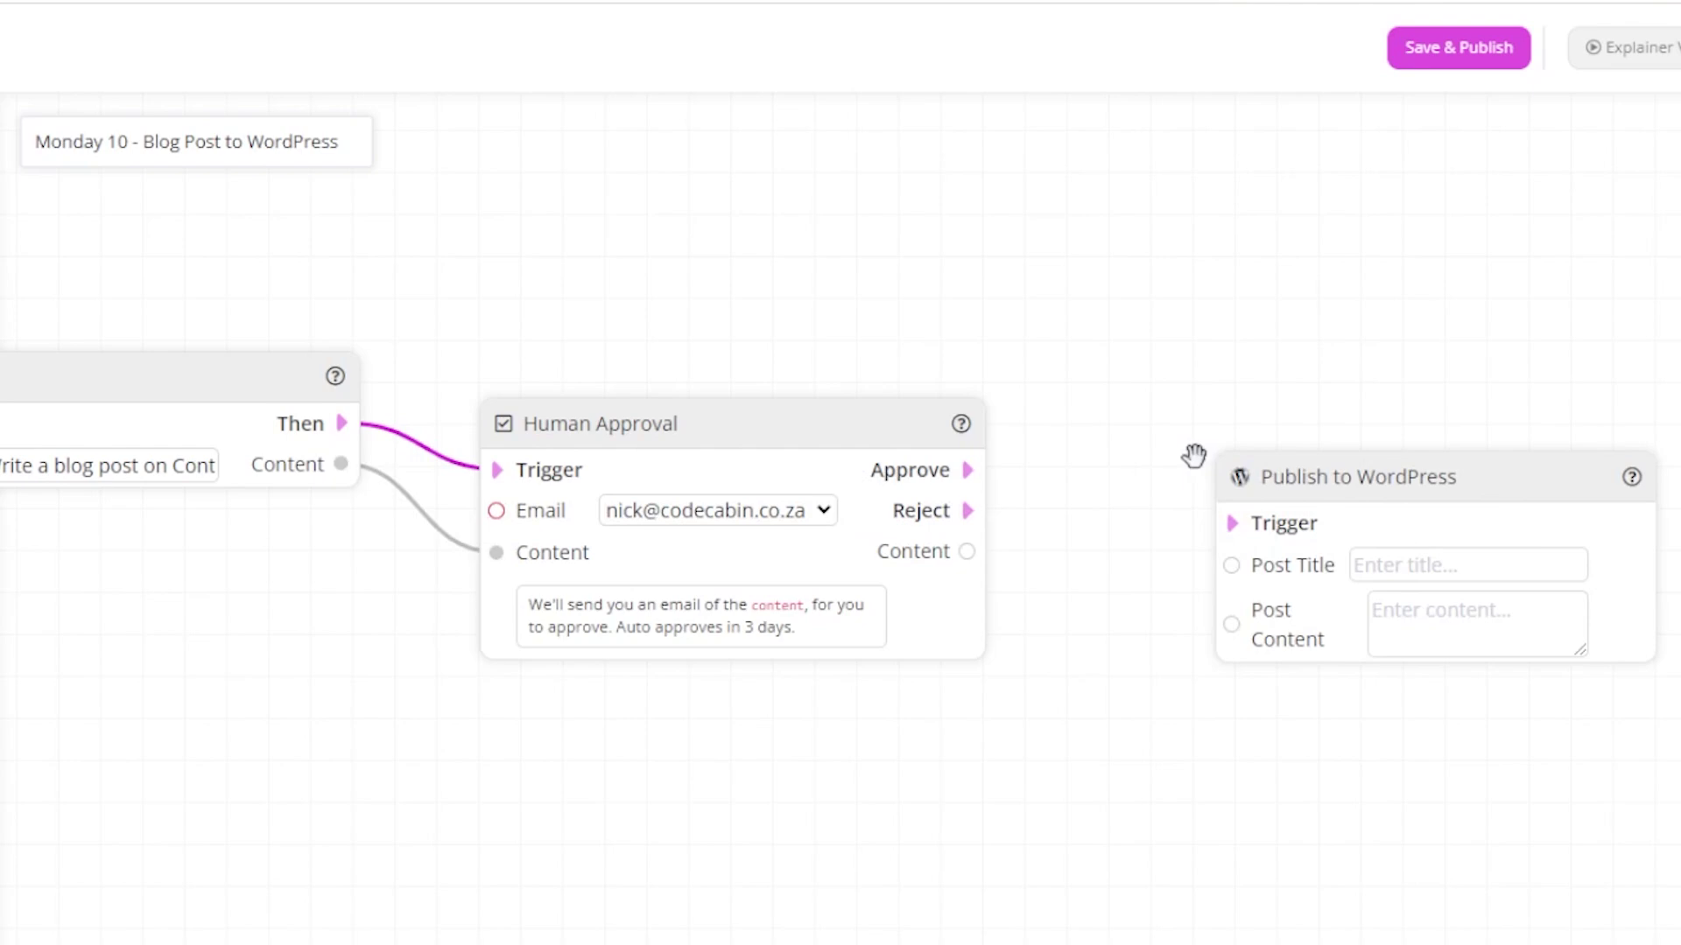
{"action": "left_click_drag", "start_coordinate": [1348, 477], "coordinate": [1256, 427]}
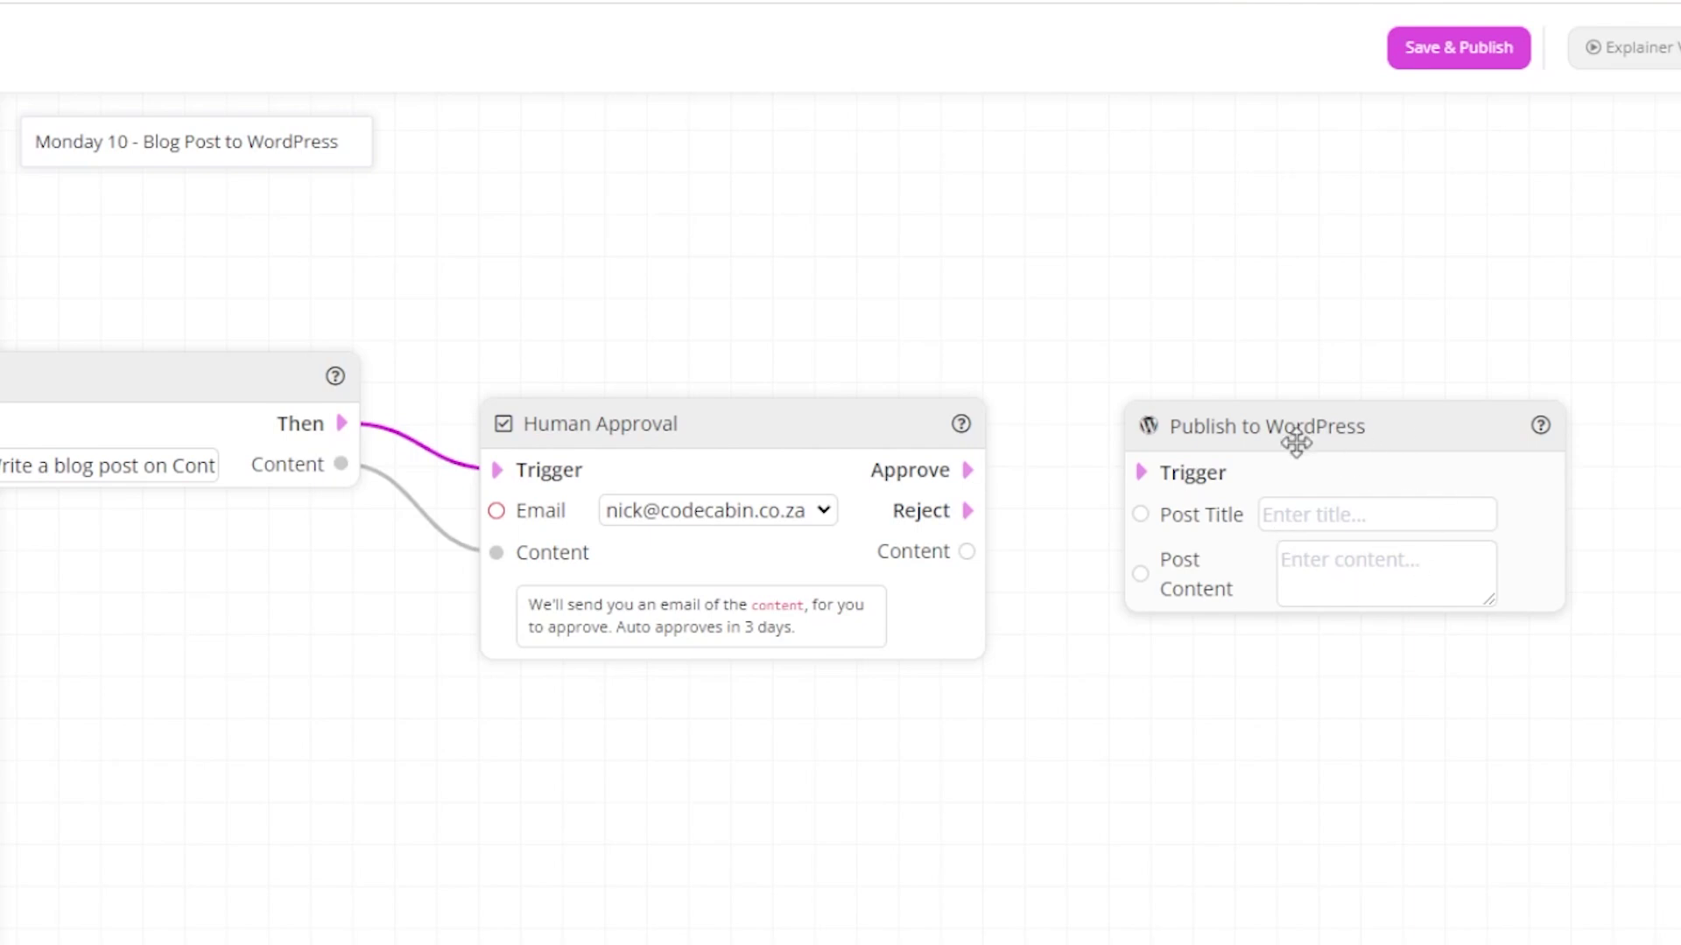
{"action": "left_click_drag", "start_coordinate": [968, 470], "coordinate": [1142, 470]}
Title the WordPress post 'My new blog post' and use the approved content as its Post Content.
{"action": "left_click", "coordinate": [1318, 513]}
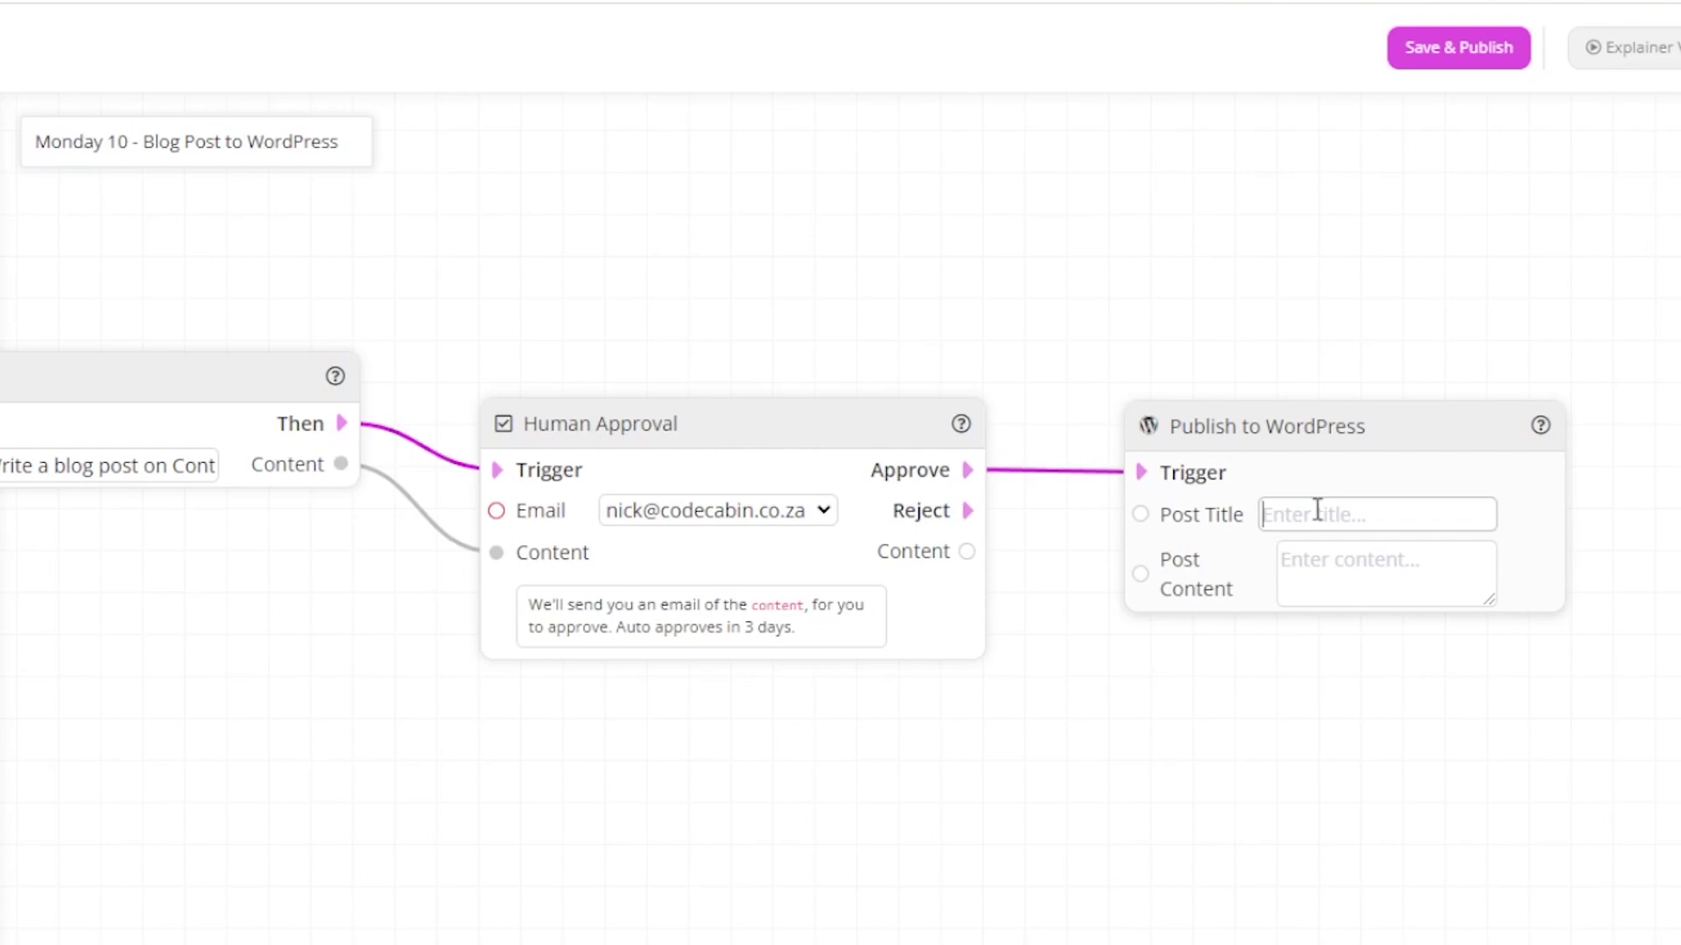
{"action": "type", "text": "My new bloig"}
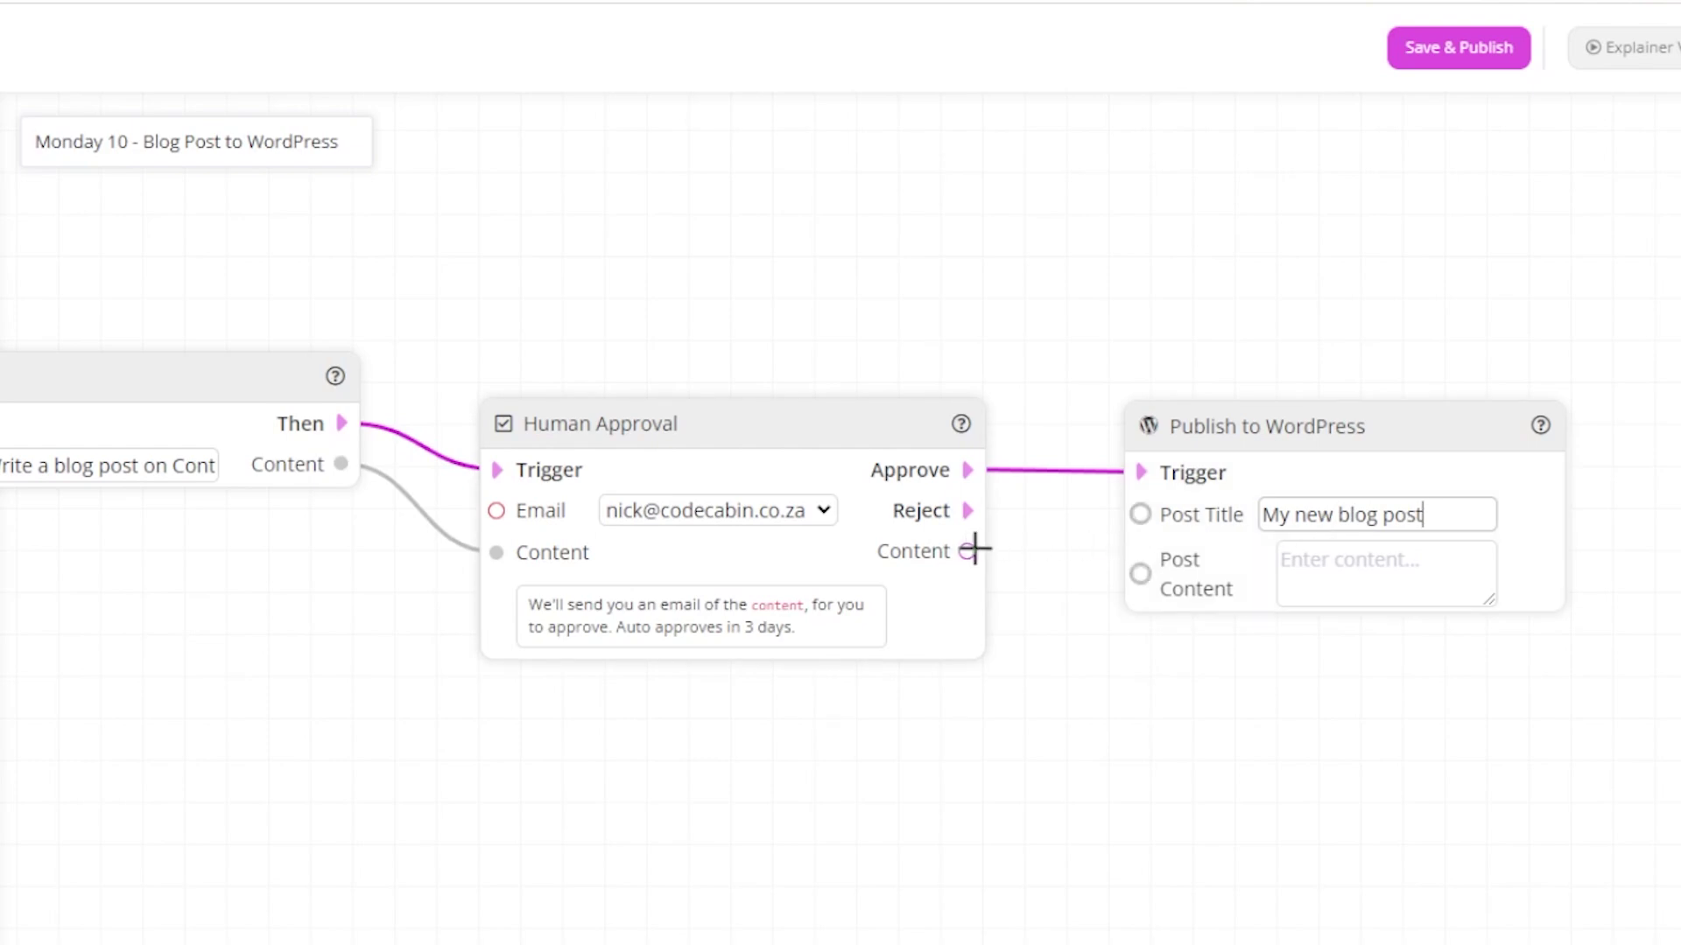
{"action": "left_click_drag", "start_coordinate": [967, 552], "coordinate": [1141, 575]}
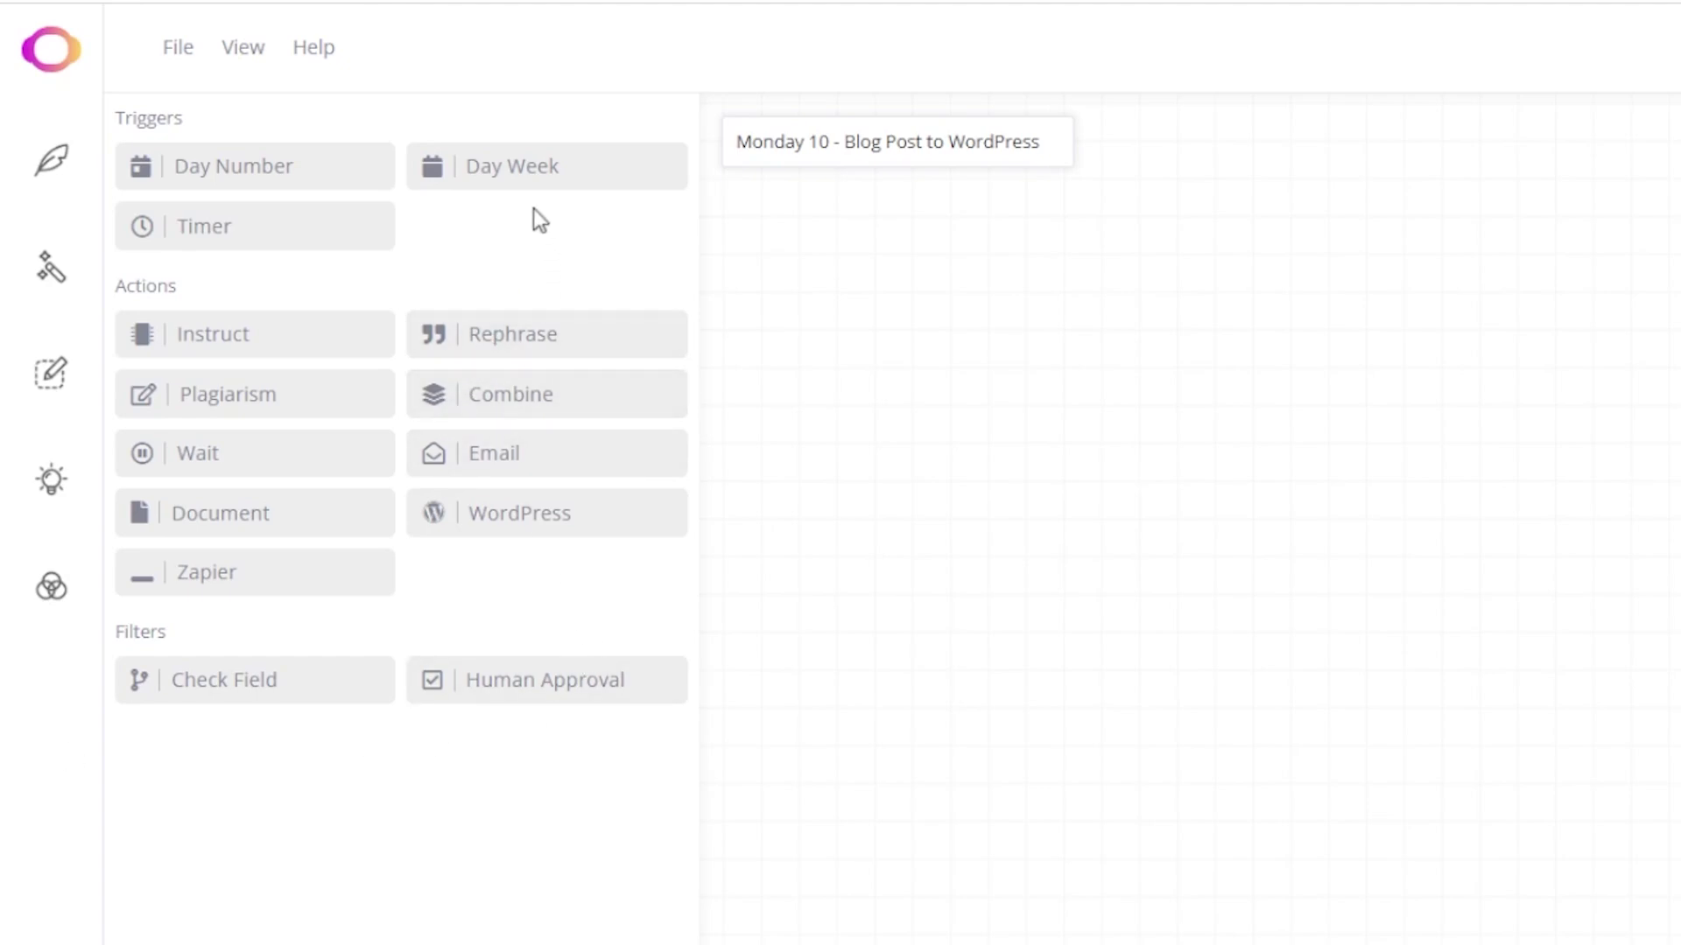
Drop in a Day Week trigger set to Monday, hour 10, timezone (UTC-07:00) Arizona.
{"action": "left_click_drag", "start_coordinate": [533, 168], "coordinate": [961, 324]}
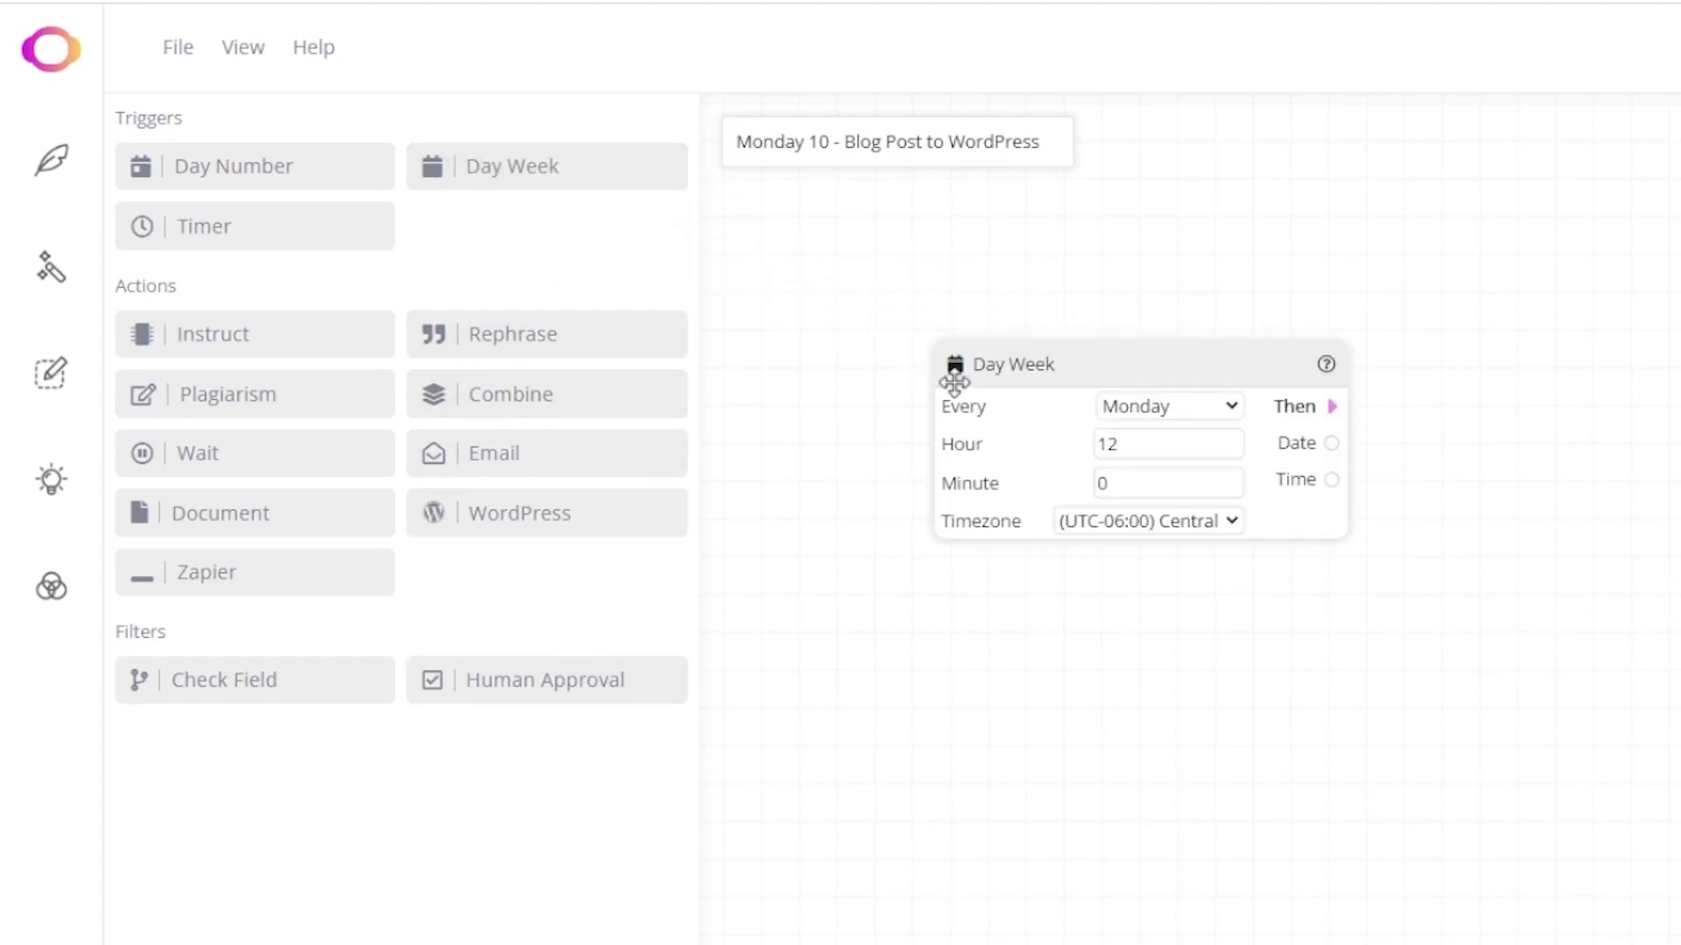
{"action": "left_click", "coordinate": [1174, 446]}
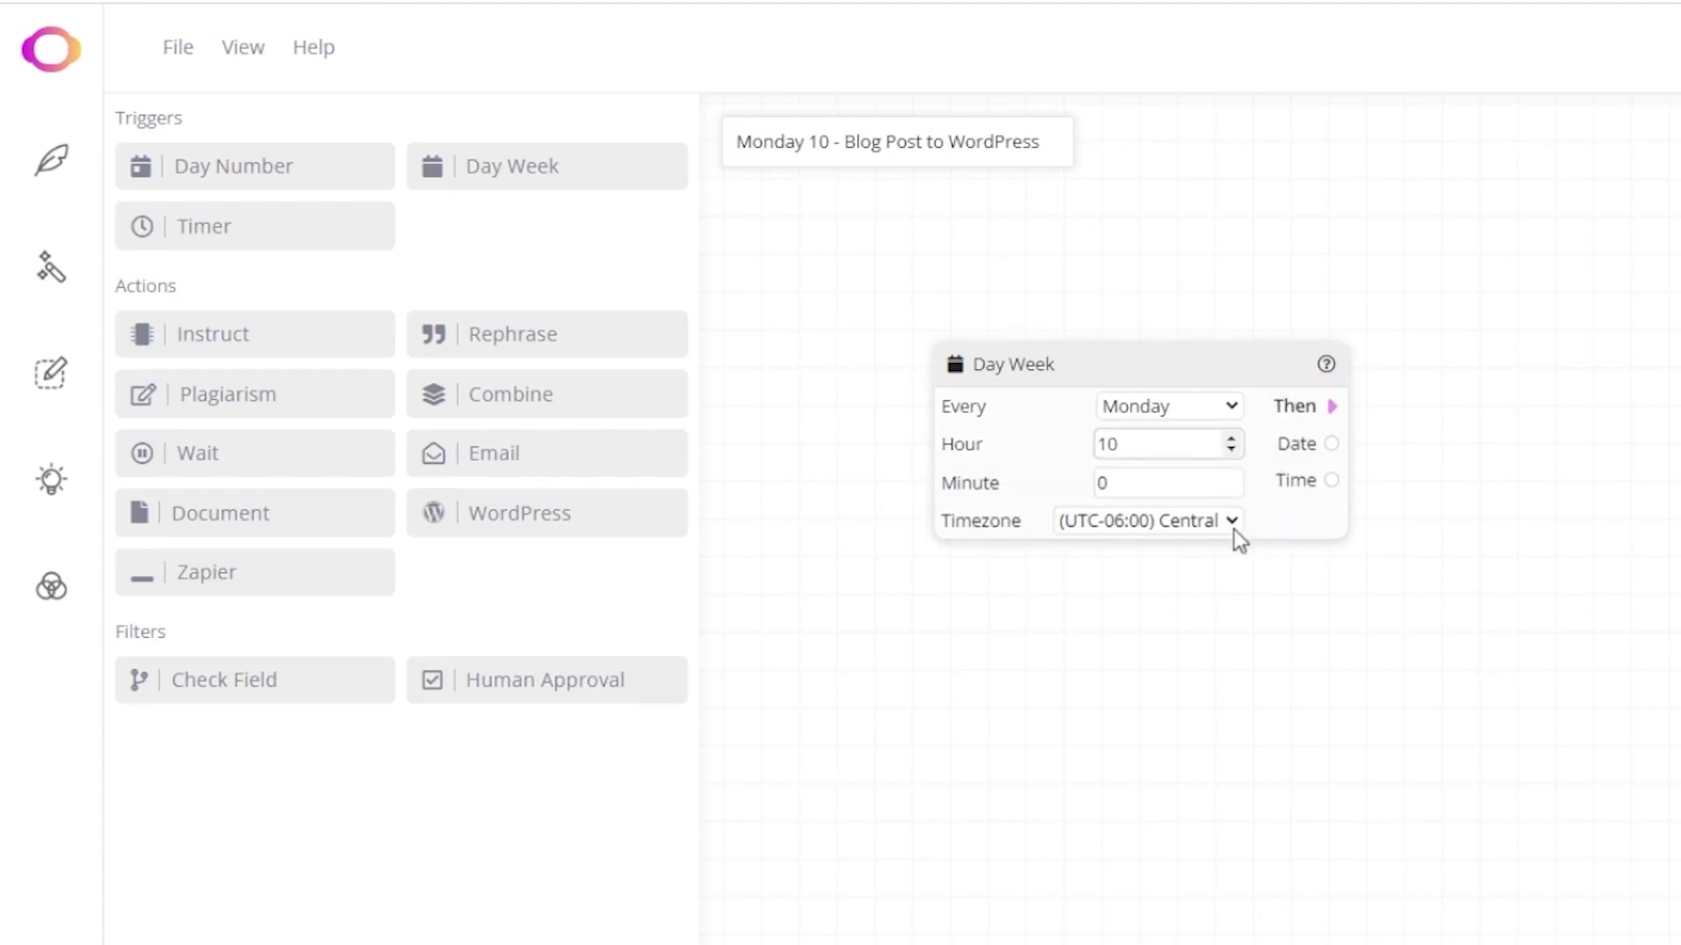
{"action": "left_click", "coordinate": [1235, 537]}
{"action": "left_click", "coordinate": [1235, 717]}
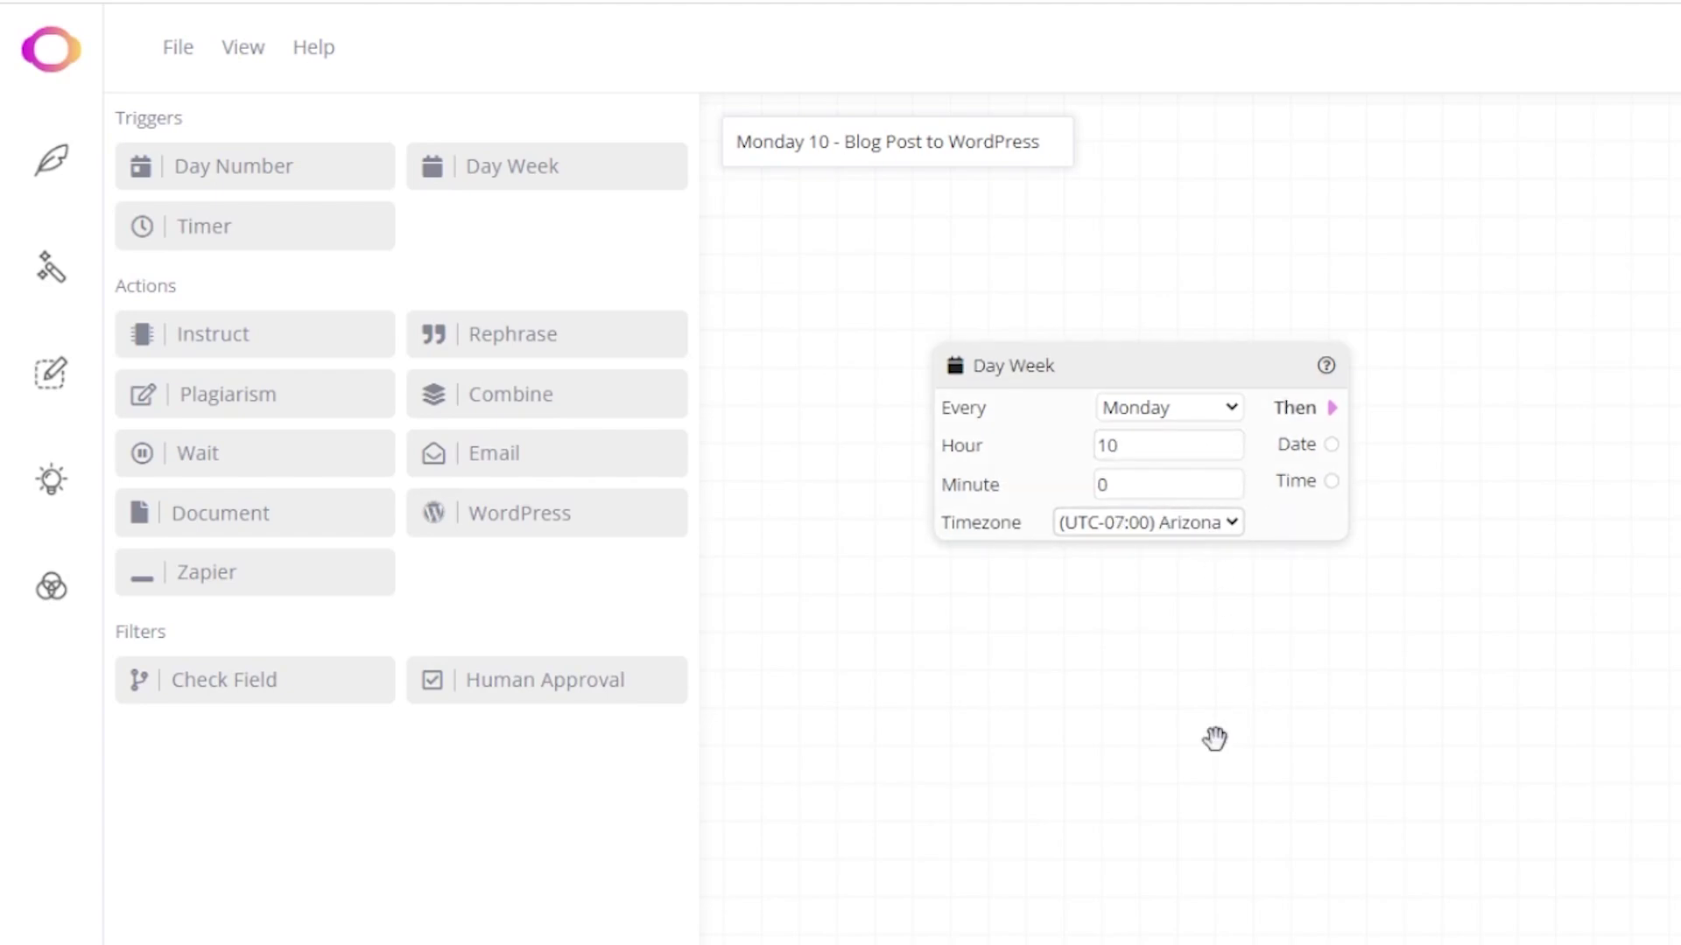
Add an Instruct step after Day Week whose prompt asks only for a Content Marketing blog title.
{"action": "left_click_drag", "start_coordinate": [265, 330], "coordinate": [1497, 390]}
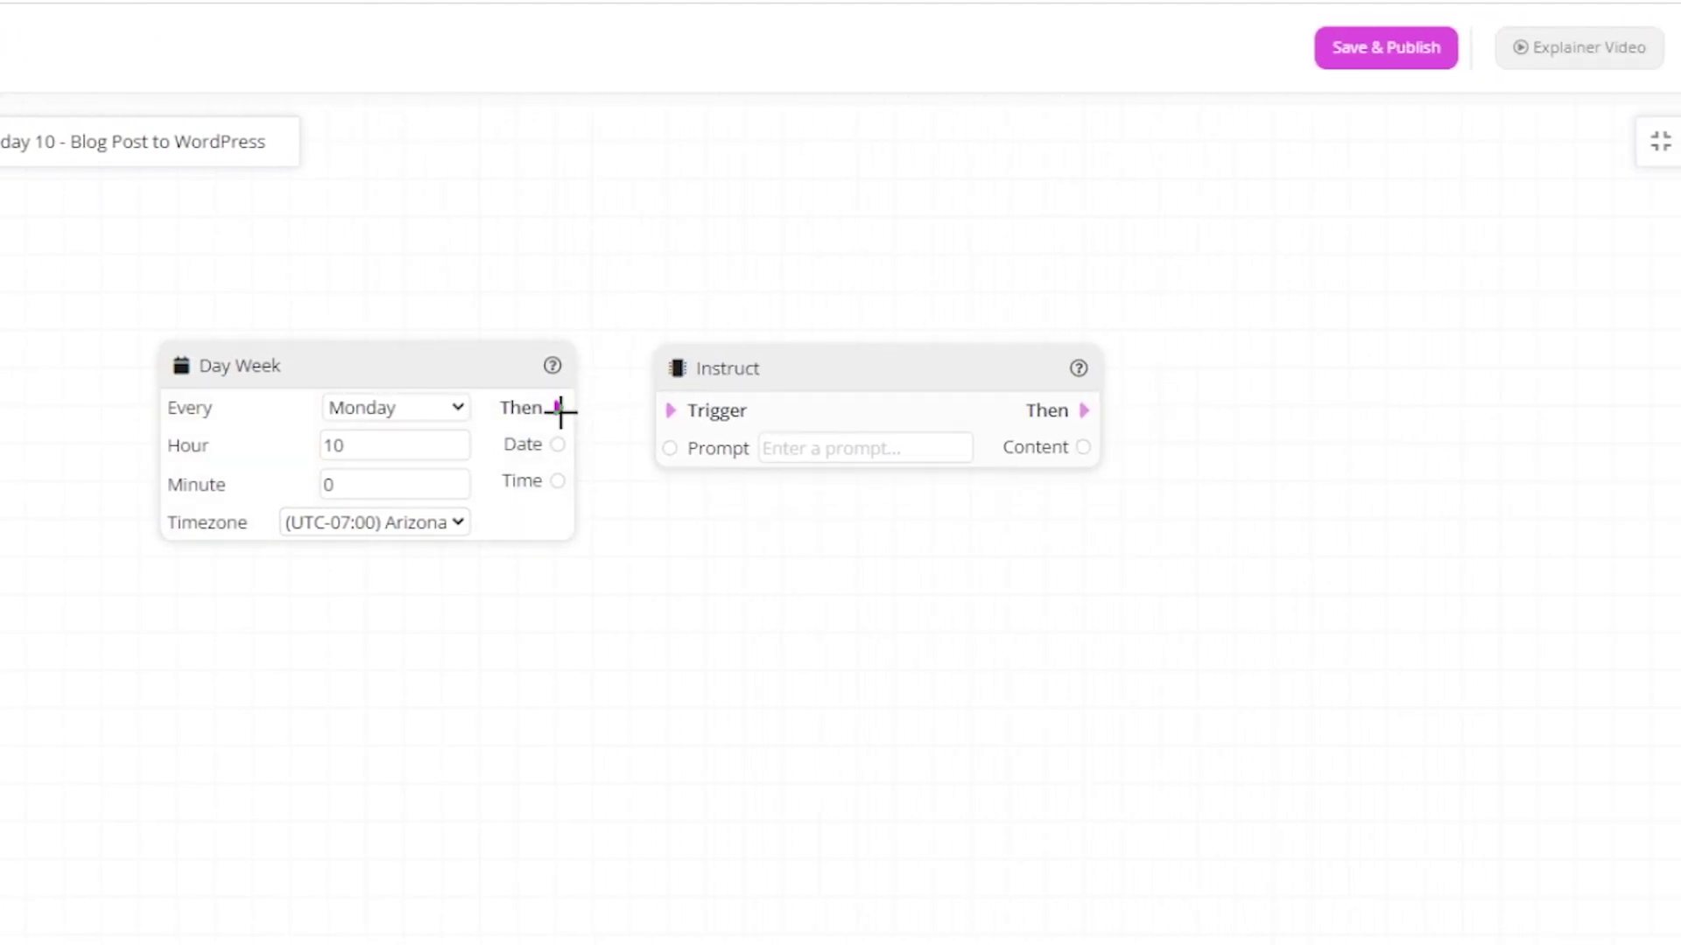
{"action": "left_click_drag", "start_coordinate": [559, 408], "coordinate": [671, 410]}
{"action": "left_click", "coordinate": [867, 453]}
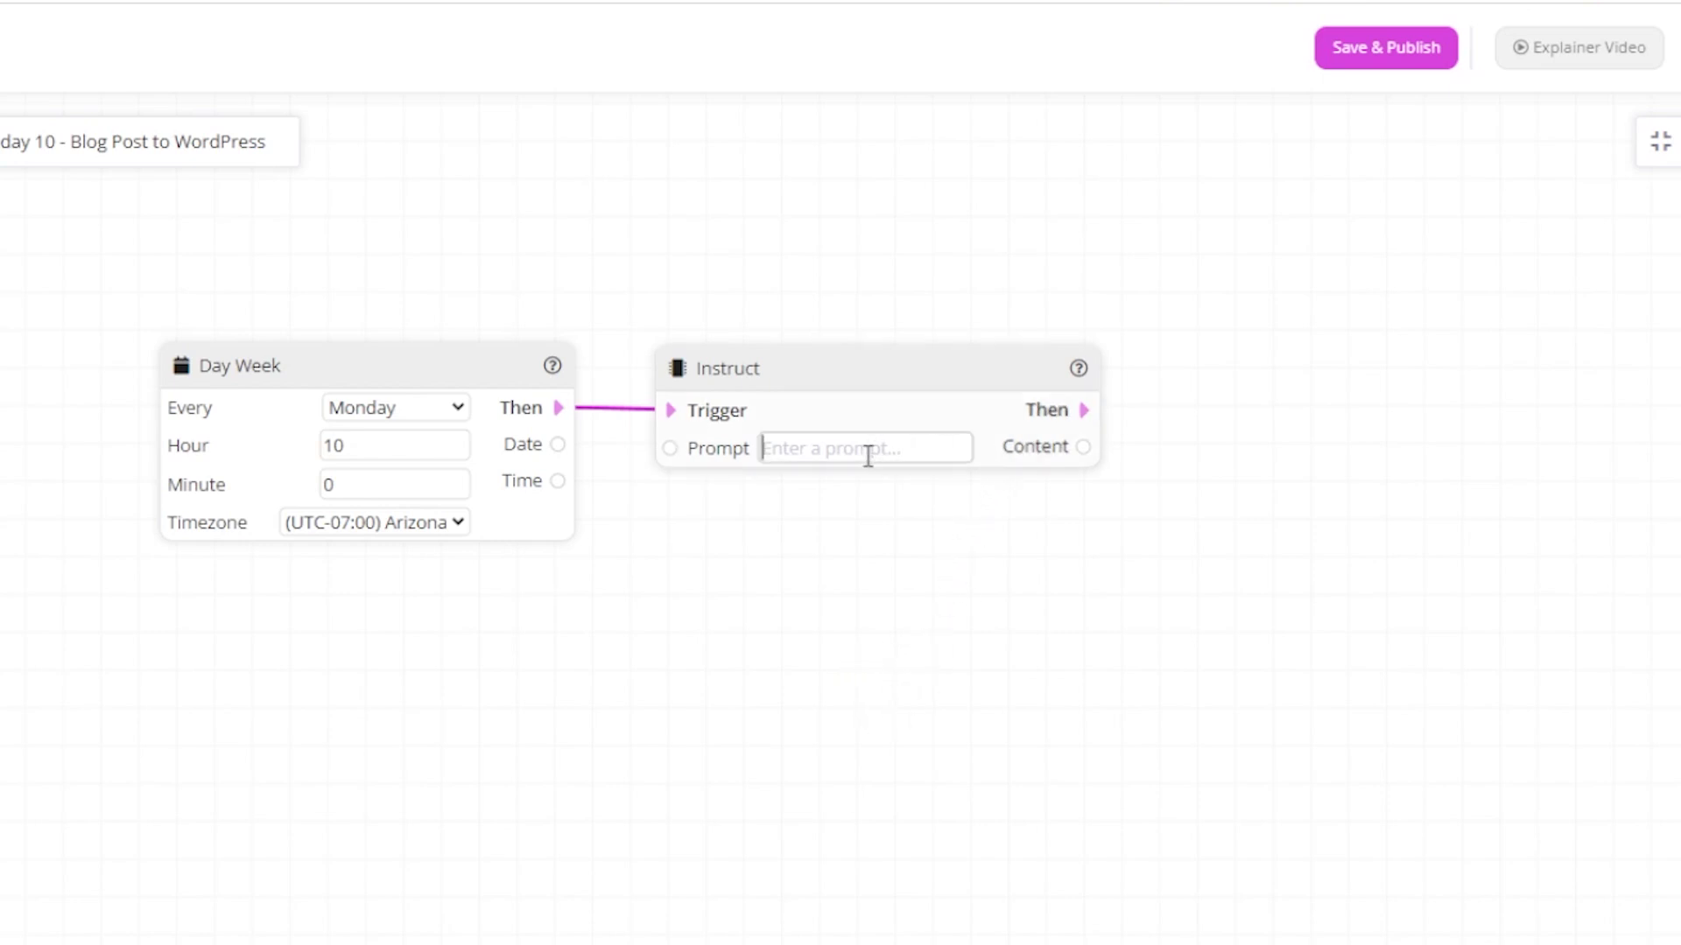
{"action": "type", "text": "Cre"}
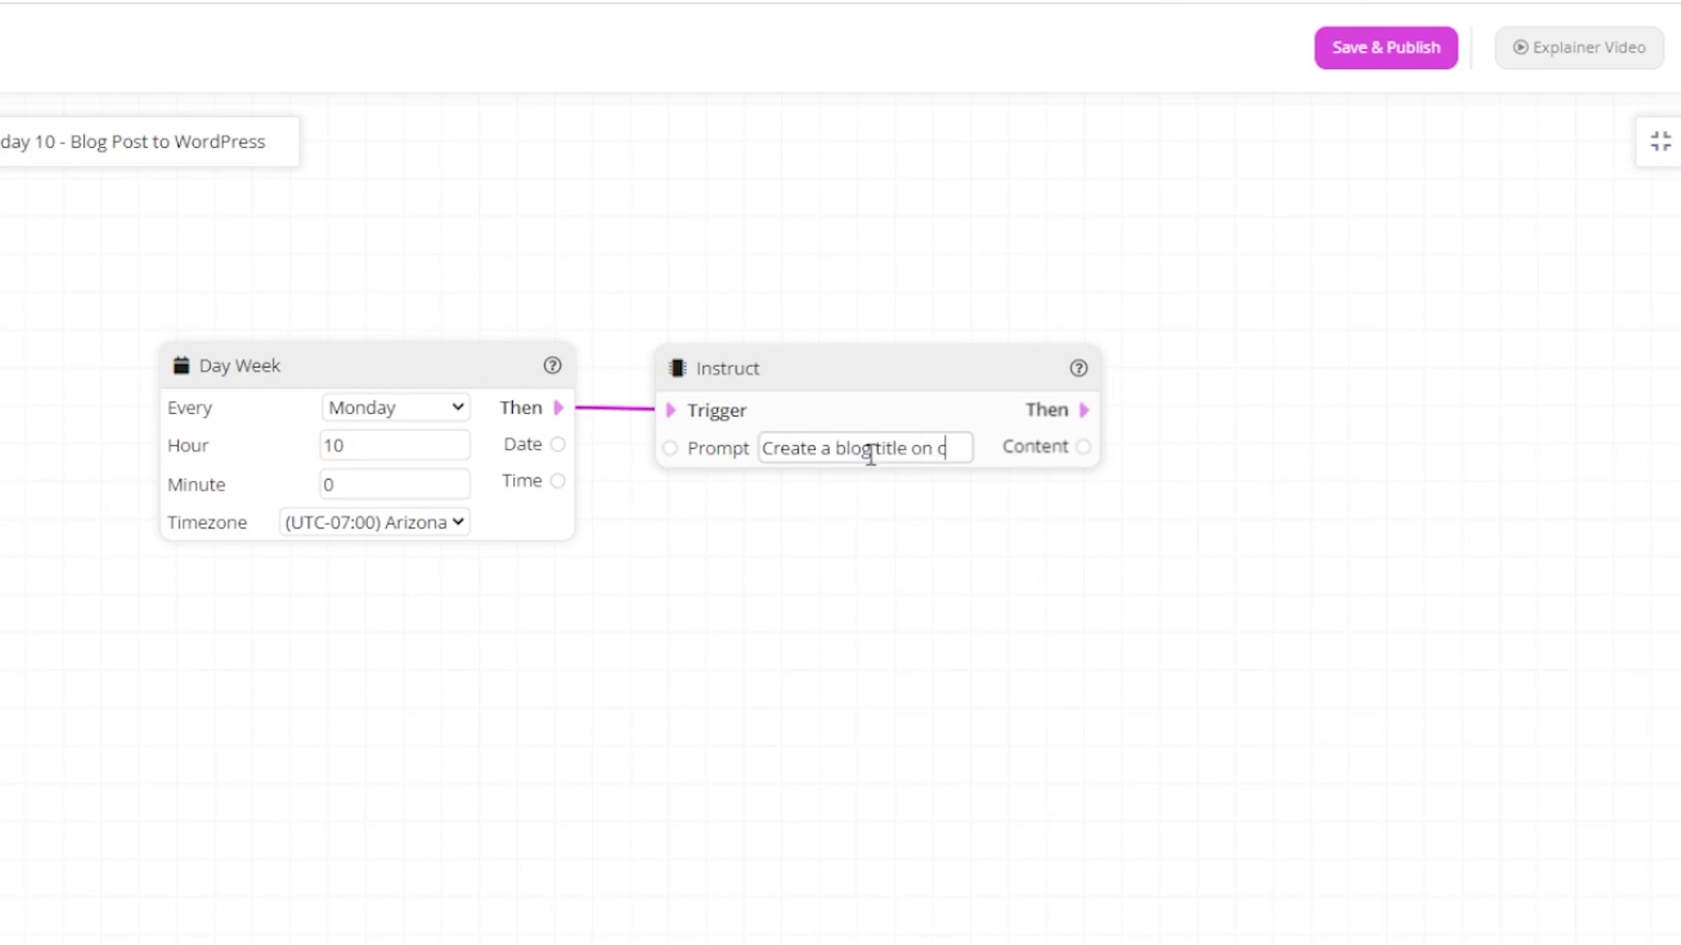
{"action": "type", "text": "ate a blog title on Content Marketing. Mak"}
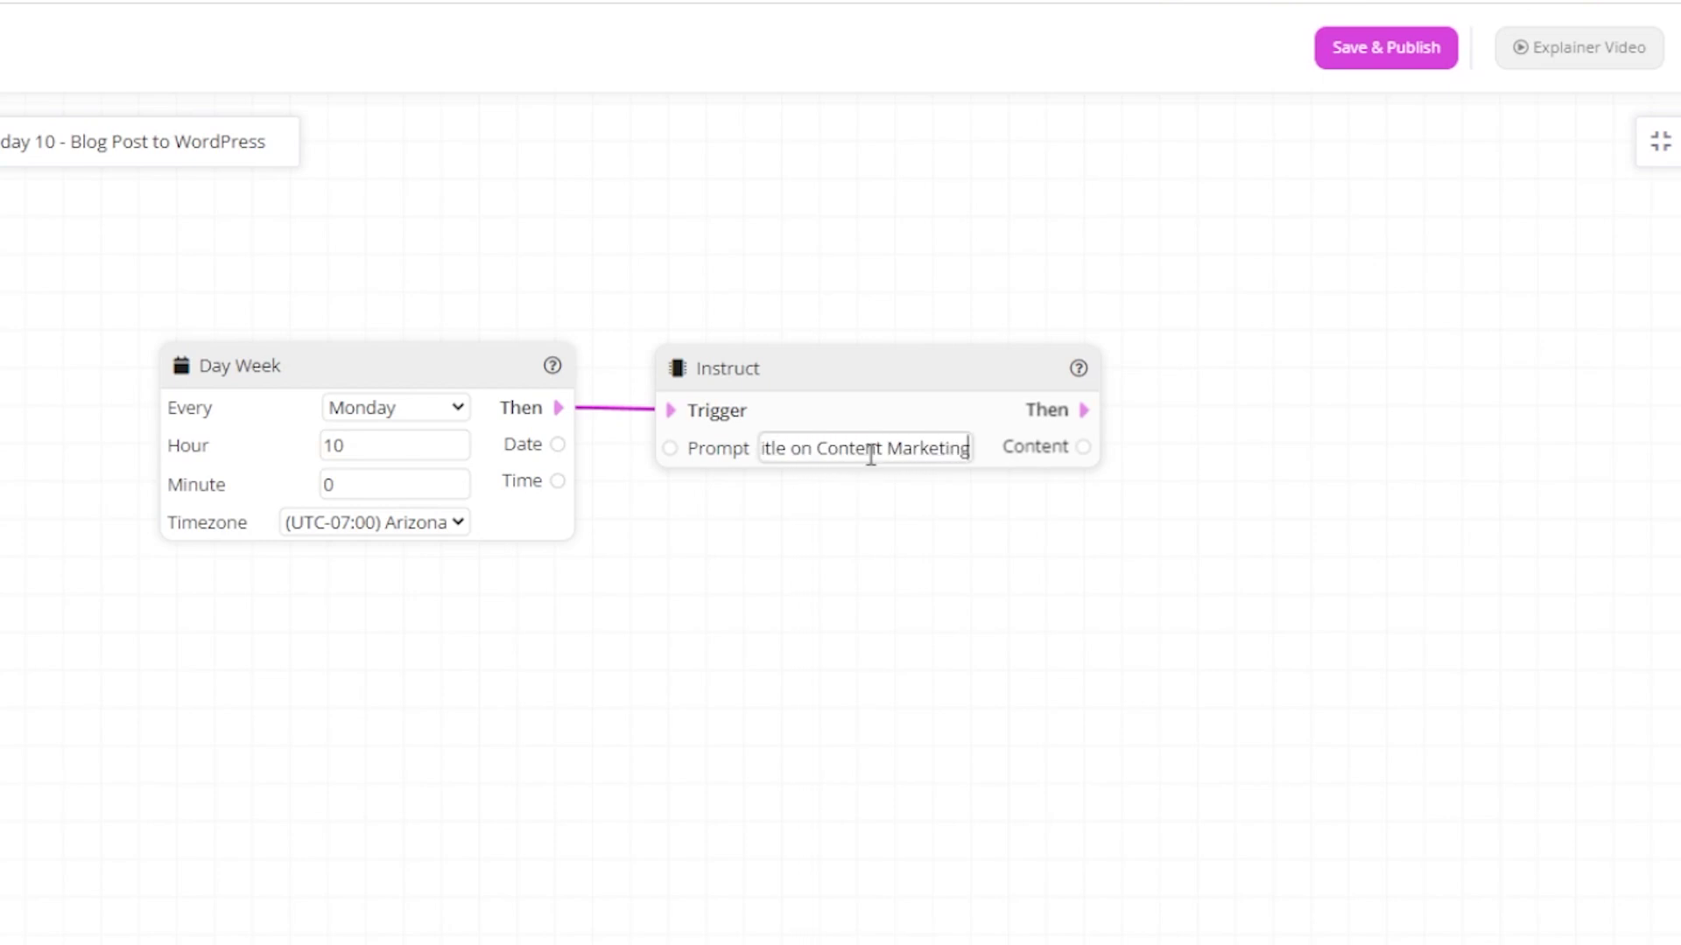
{"action": "type", "text": "e sure you o"}
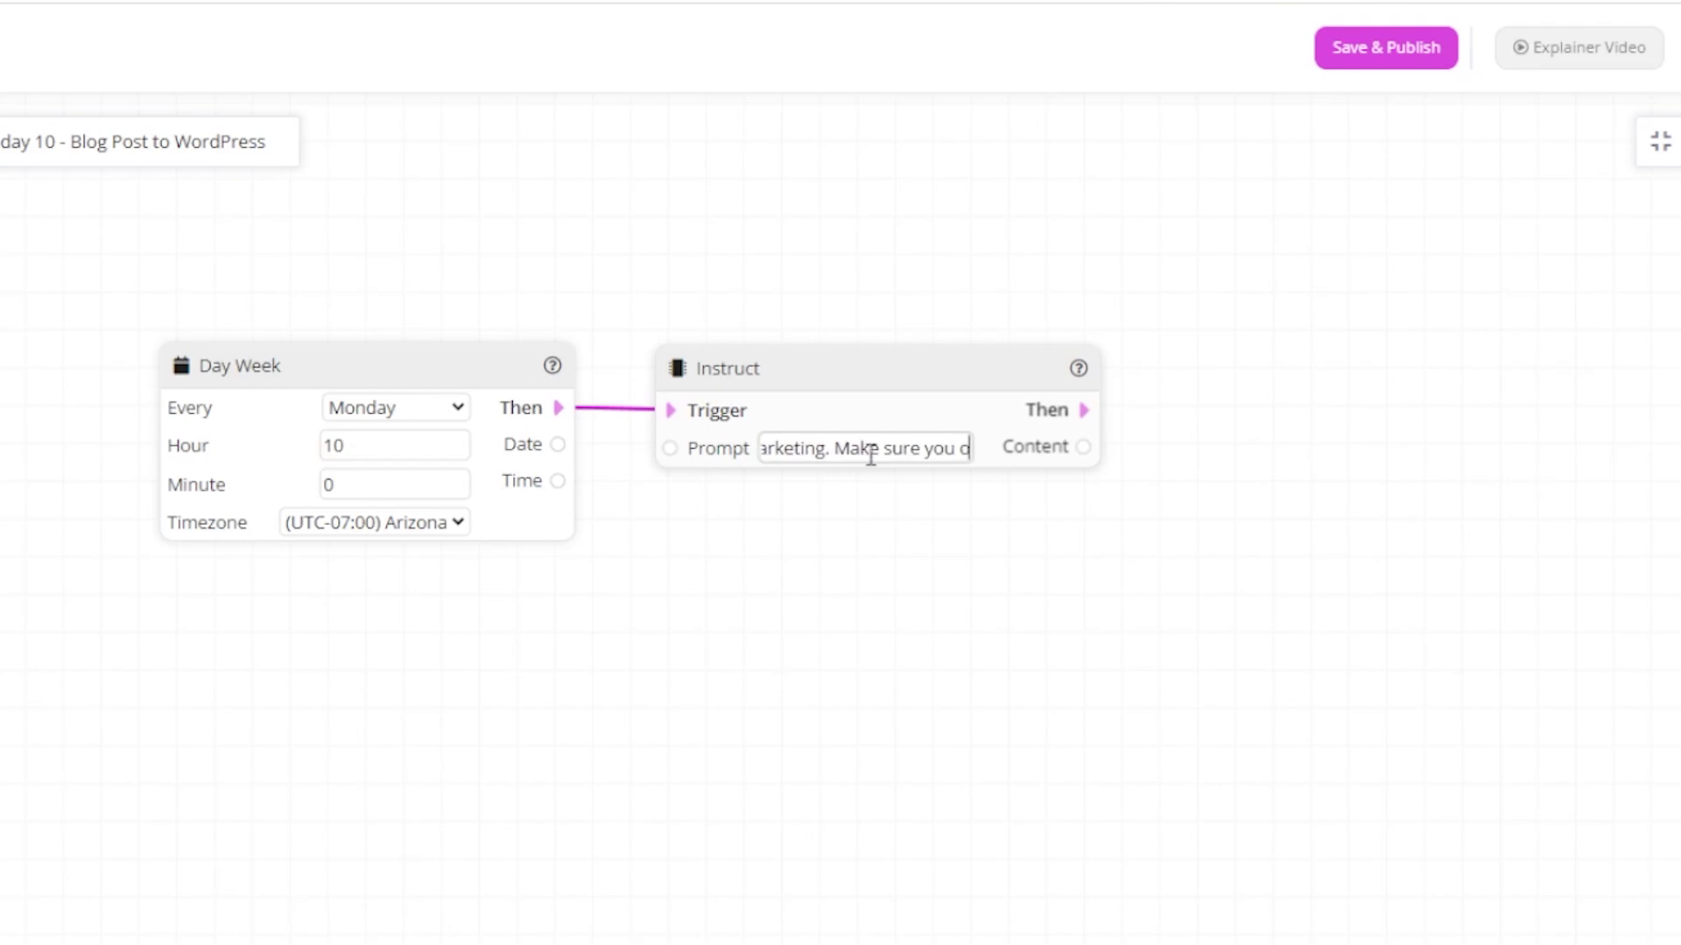
{"action": "type", "text": "nly return the title a"}
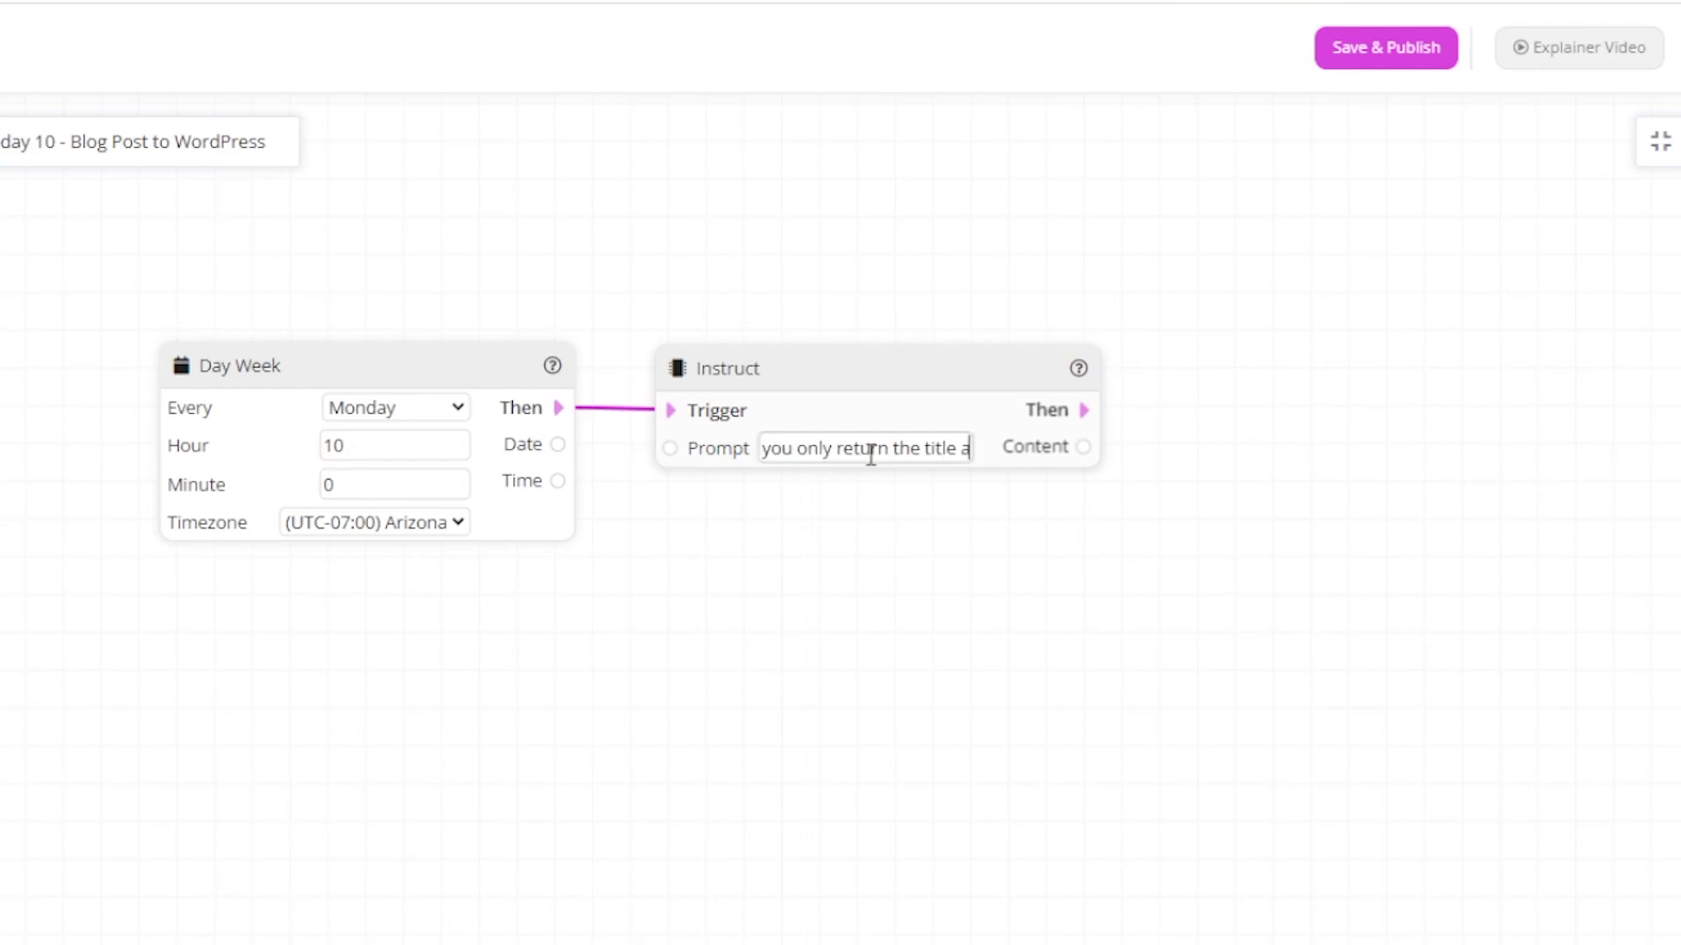
{"action": "type", "text": "nd nothing else"}
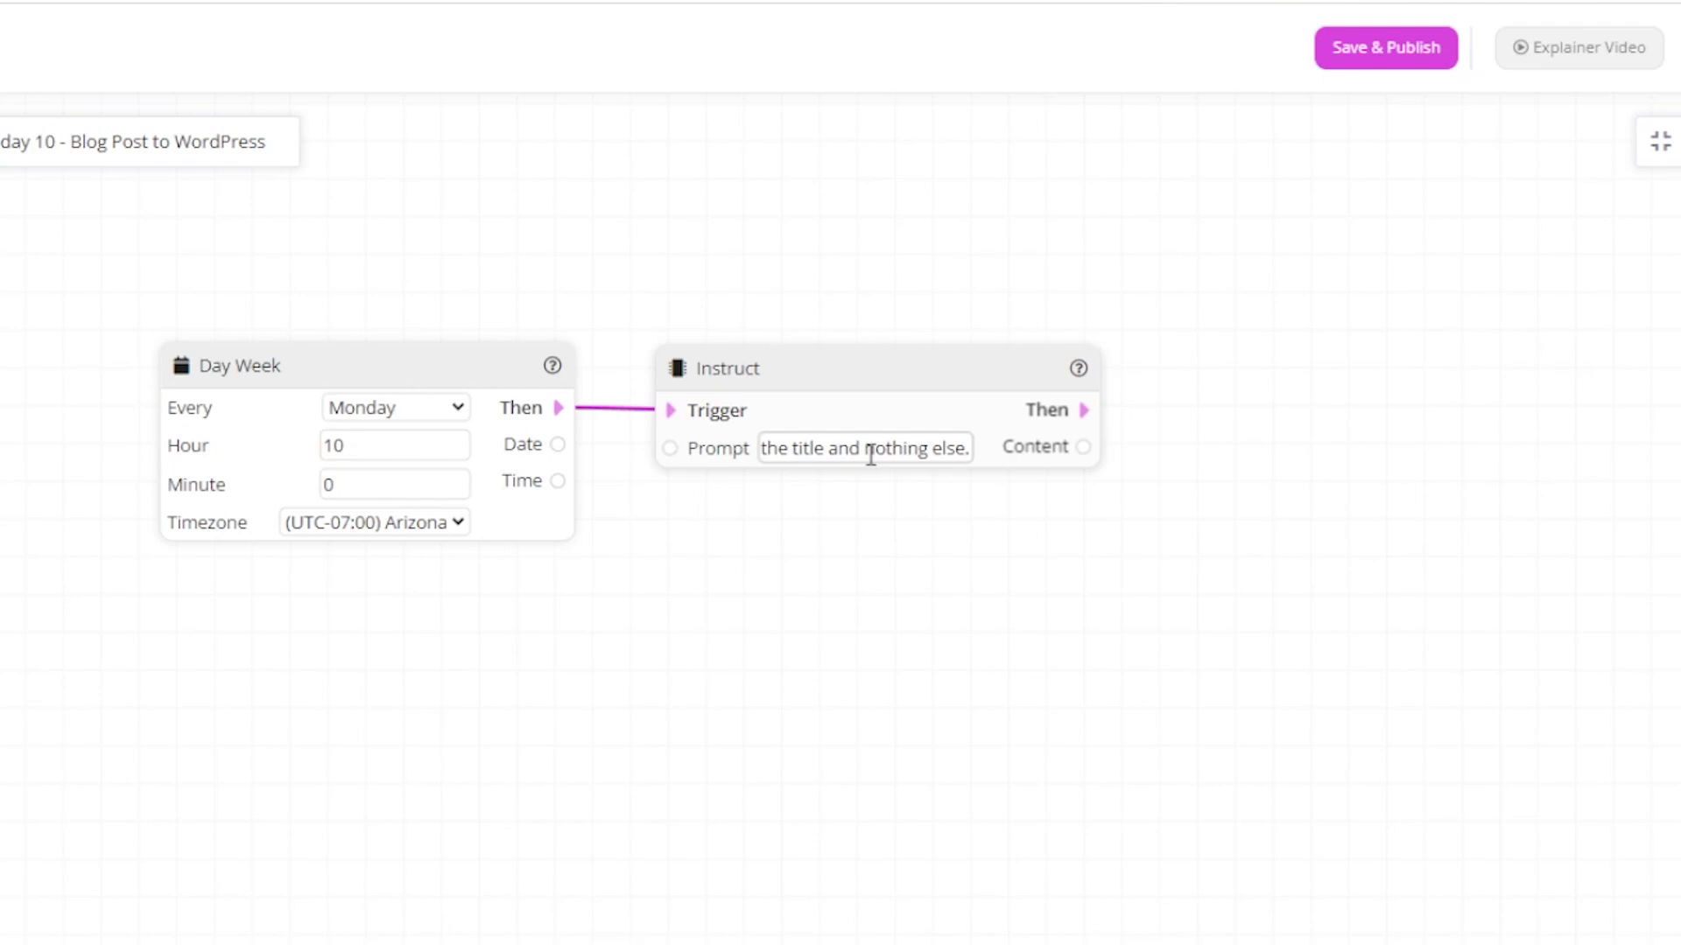
{"action": "left_click_drag", "start_coordinate": [978, 545], "coordinate": [690, 563]}
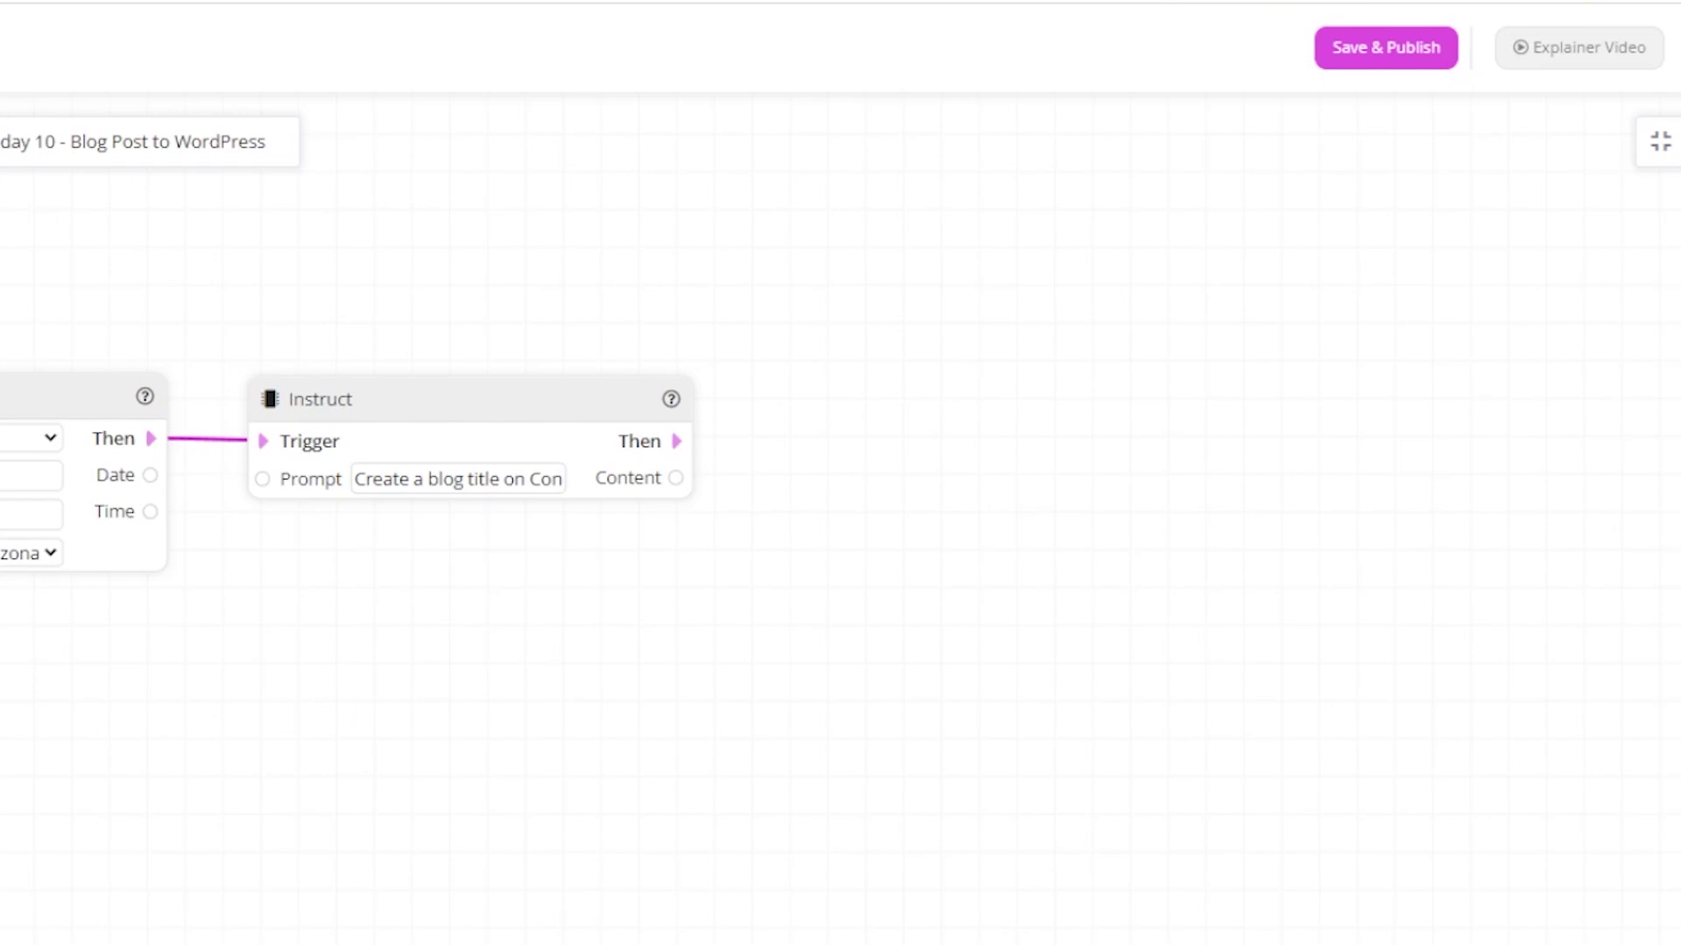
Add a Combine step joining 'Write a blog post on' and the generated title with Colons, plus another Instruct step.
{"action": "left_click_drag", "start_coordinate": [4, 437], "coordinate": [877, 432]}
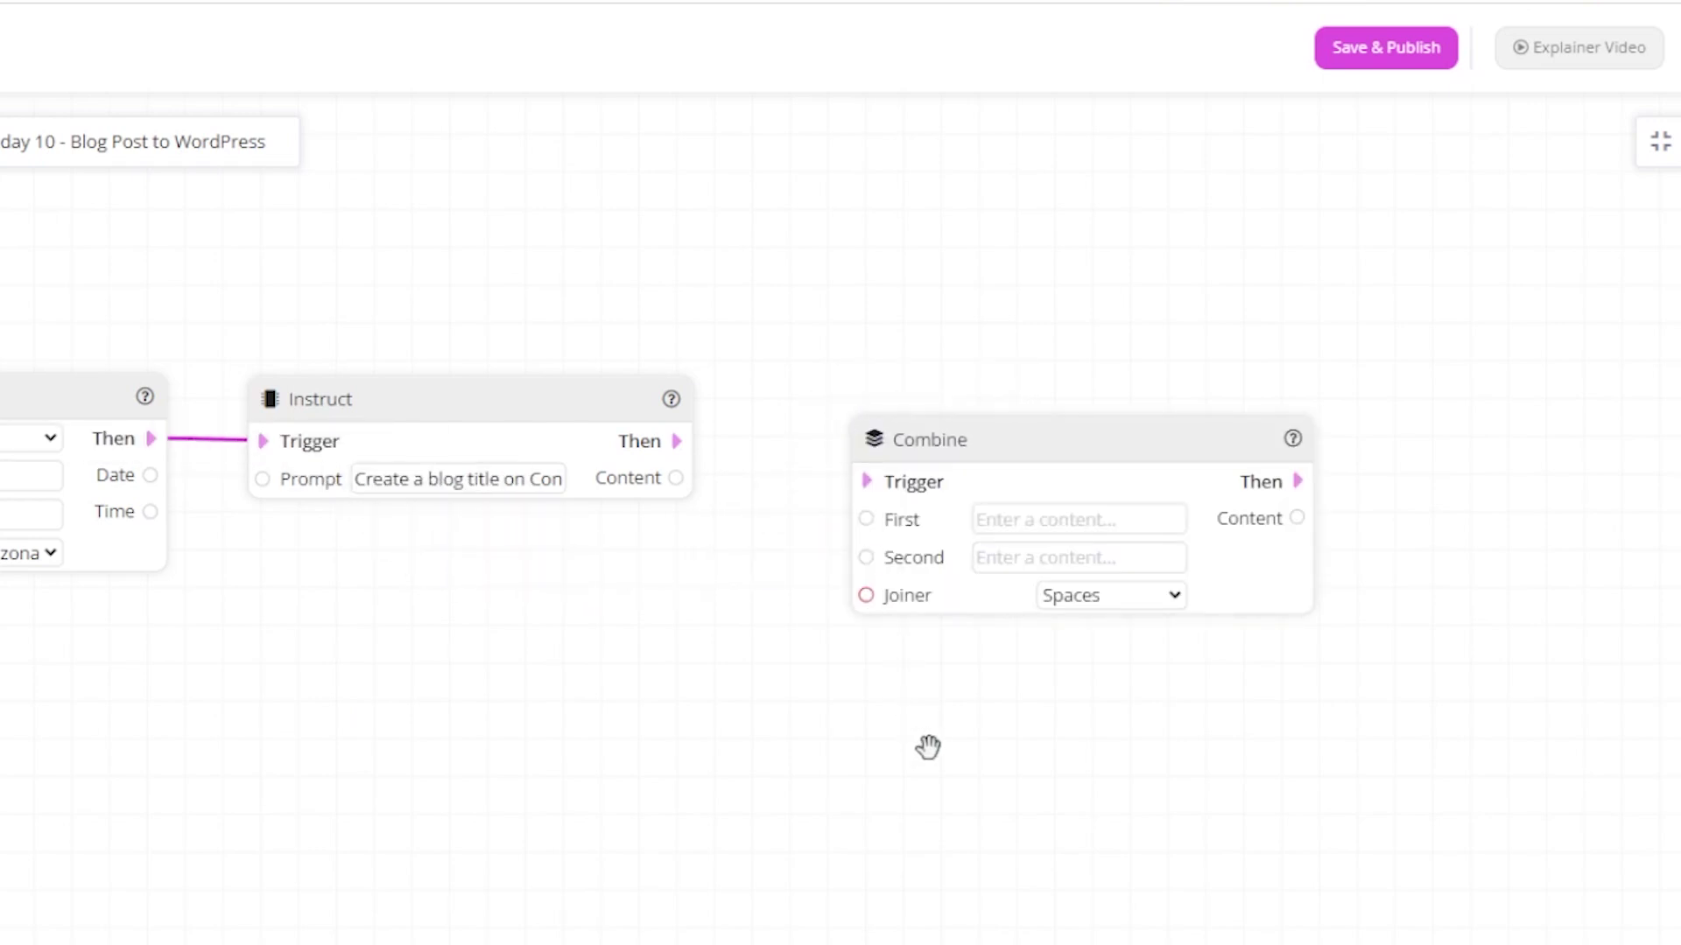
{"action": "left_click_drag", "start_coordinate": [678, 440], "coordinate": [867, 480]}
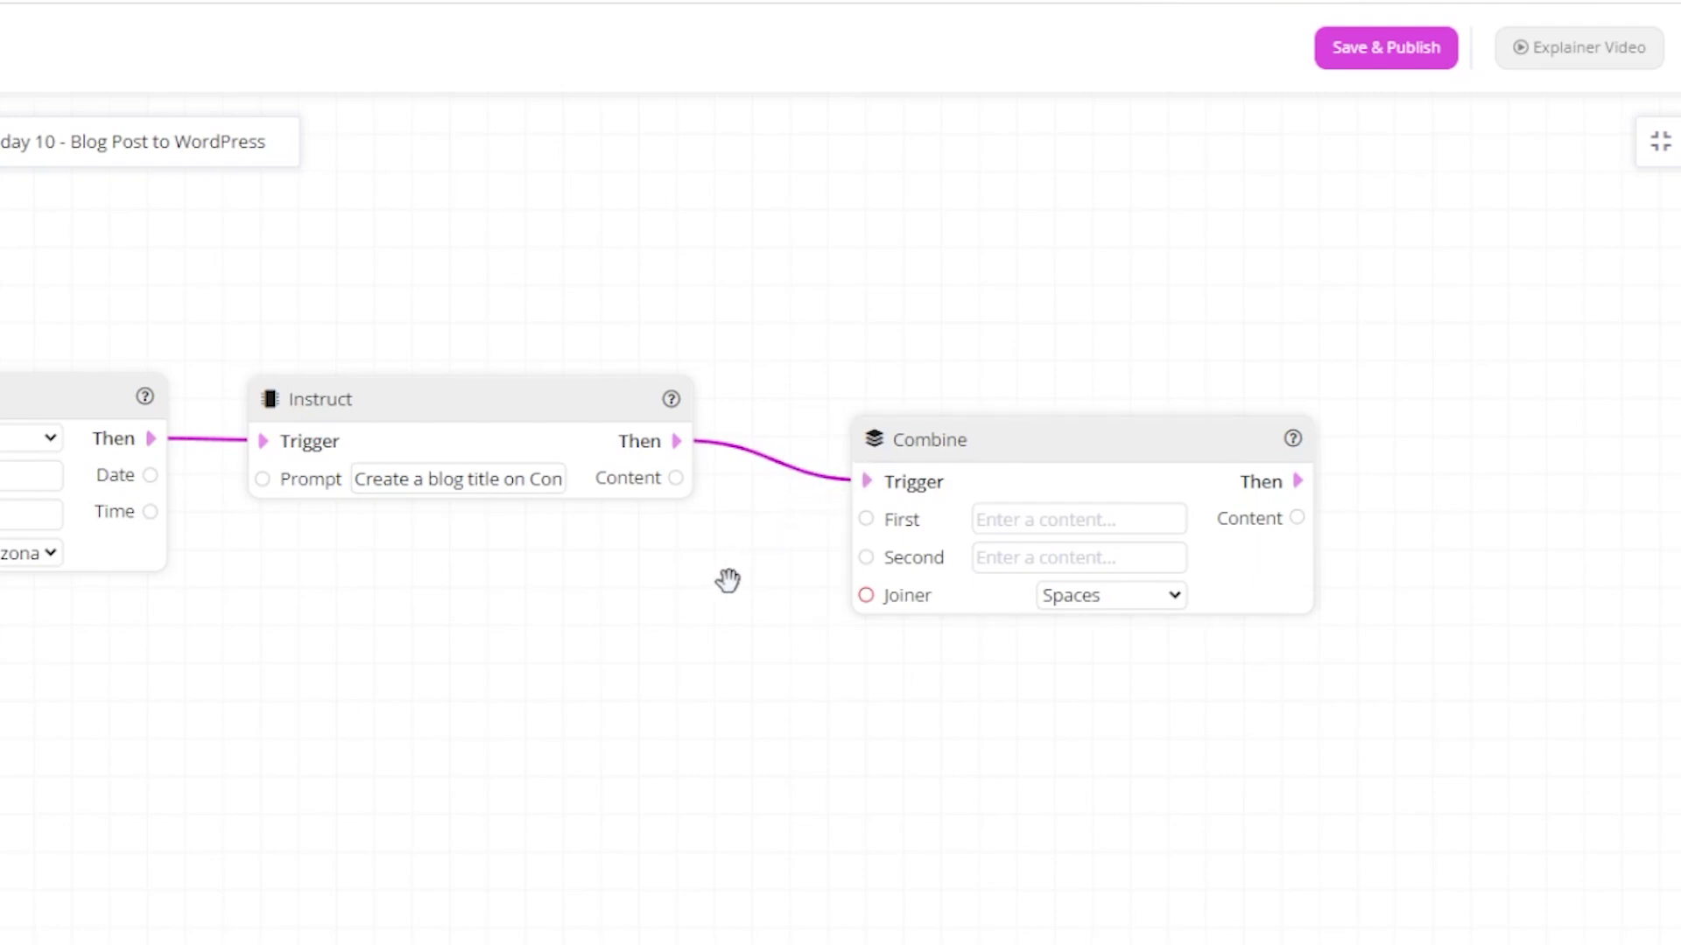
{"action": "scroll", "coordinate": [724, 593], "scroll_direction": "right", "scroll_amount": 5}
{"action": "left_click", "coordinate": [861, 522]}
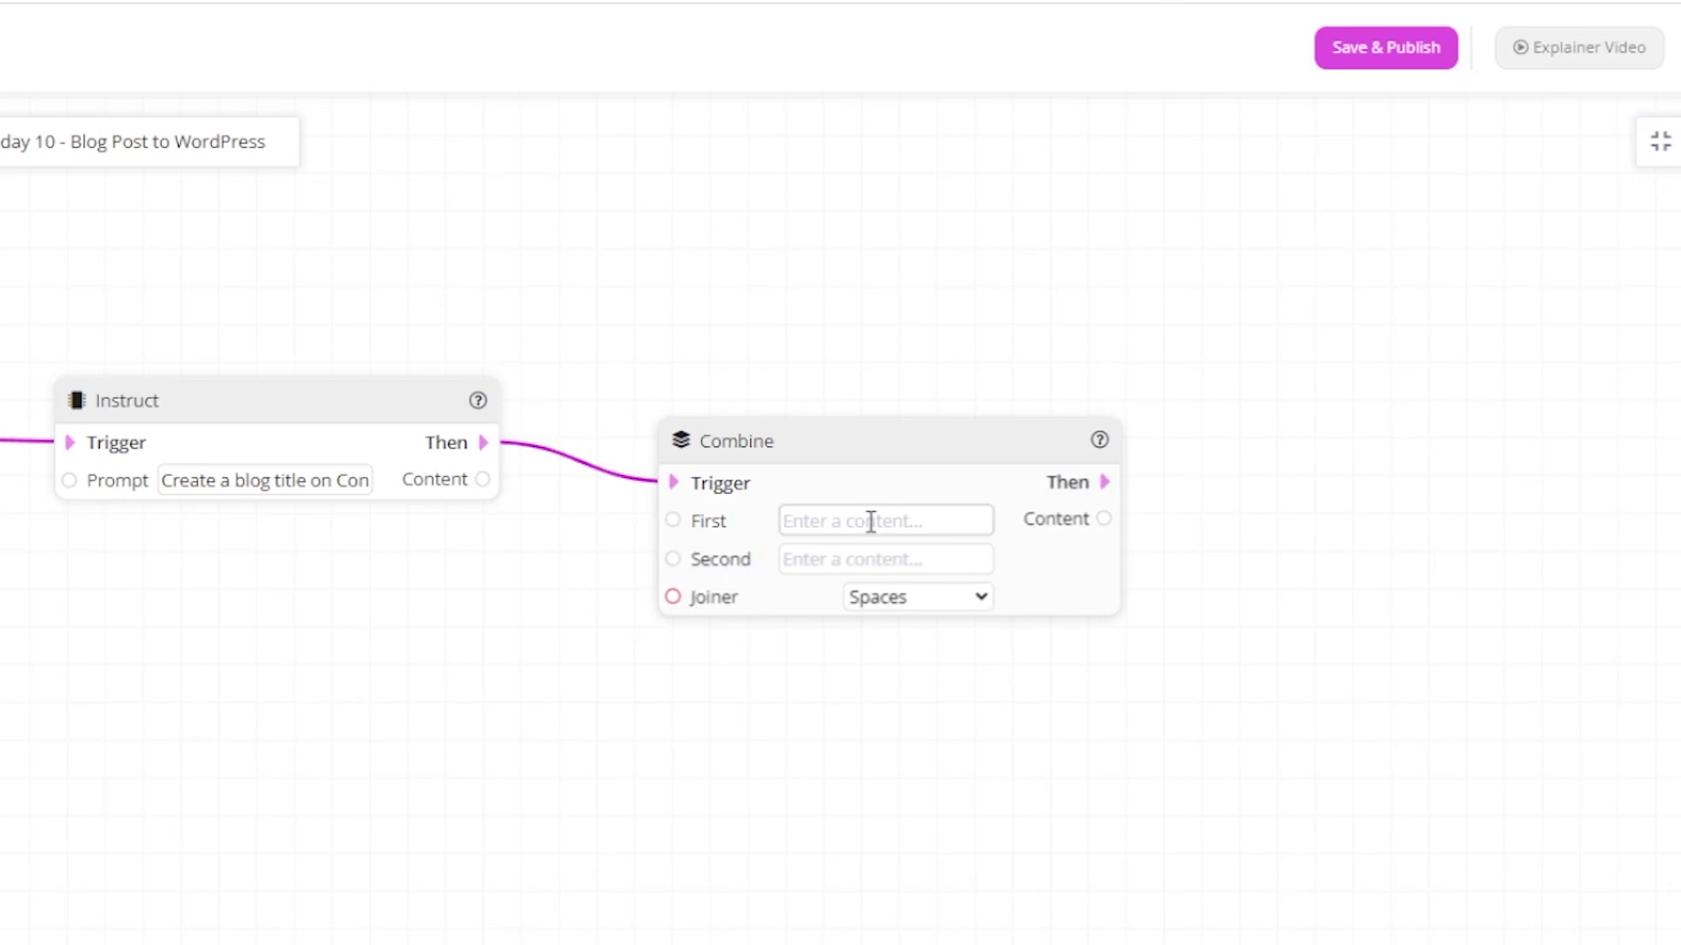
{"action": "type", "text": "Write a blog post on"}
{"action": "left_click_drag", "start_coordinate": [482, 479], "coordinate": [673, 559]}
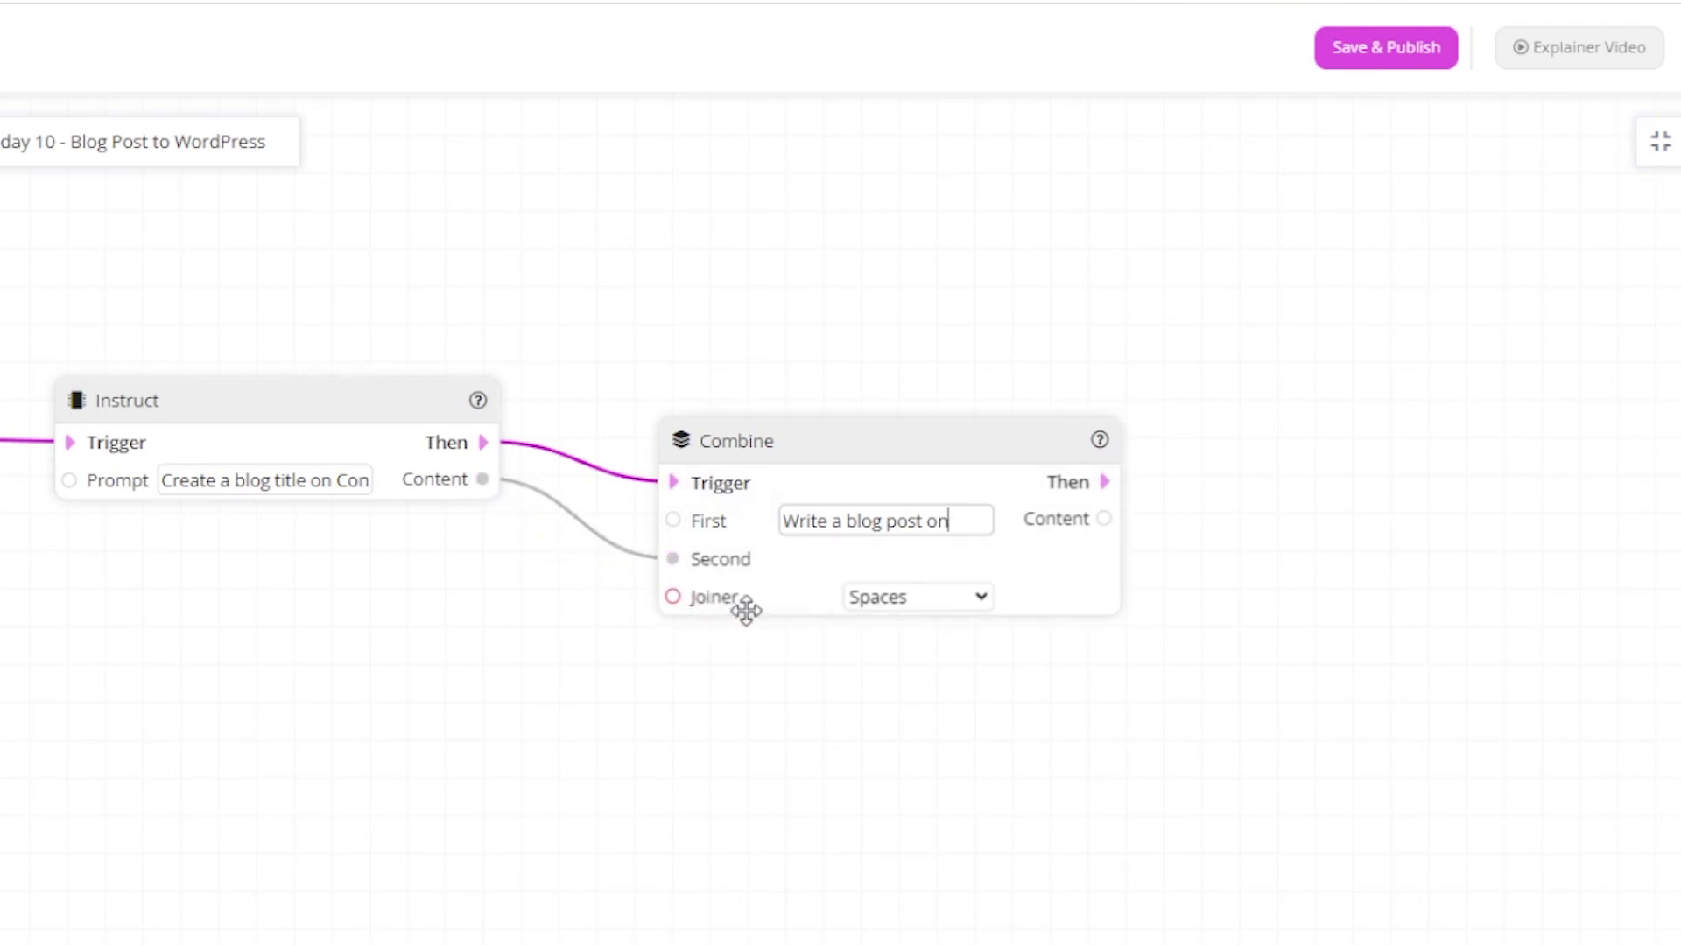
{"action": "left_click", "coordinate": [938, 743]}
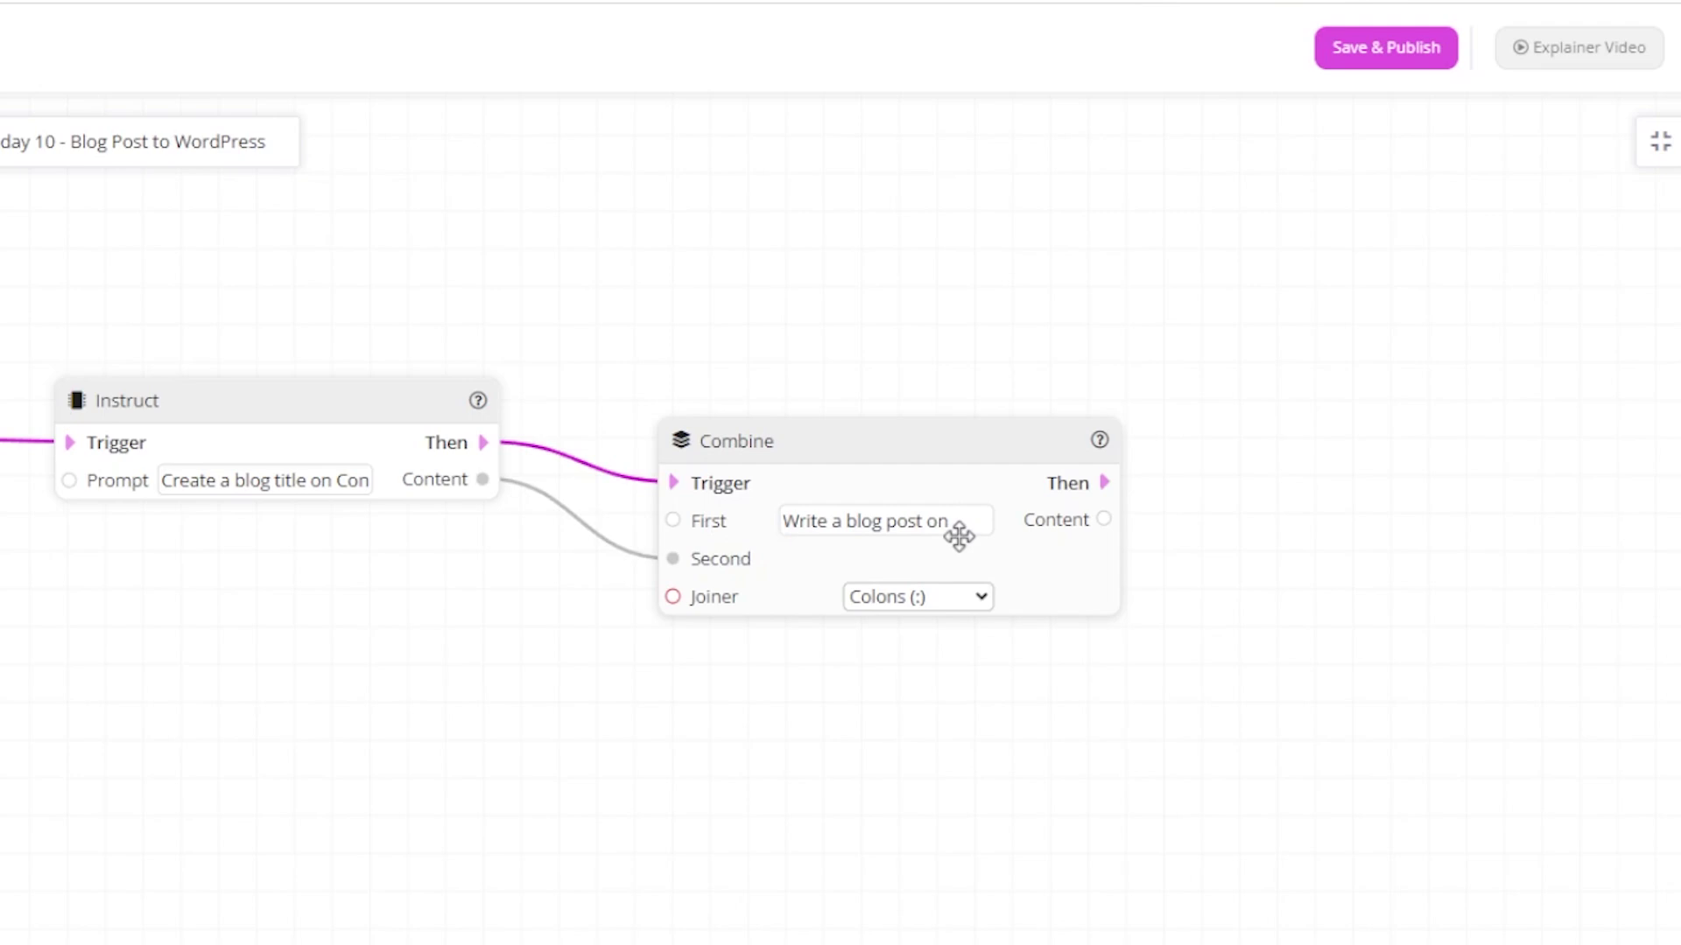
{"action": "left_click_drag", "start_coordinate": [1005, 696], "coordinate": [702, 679]}
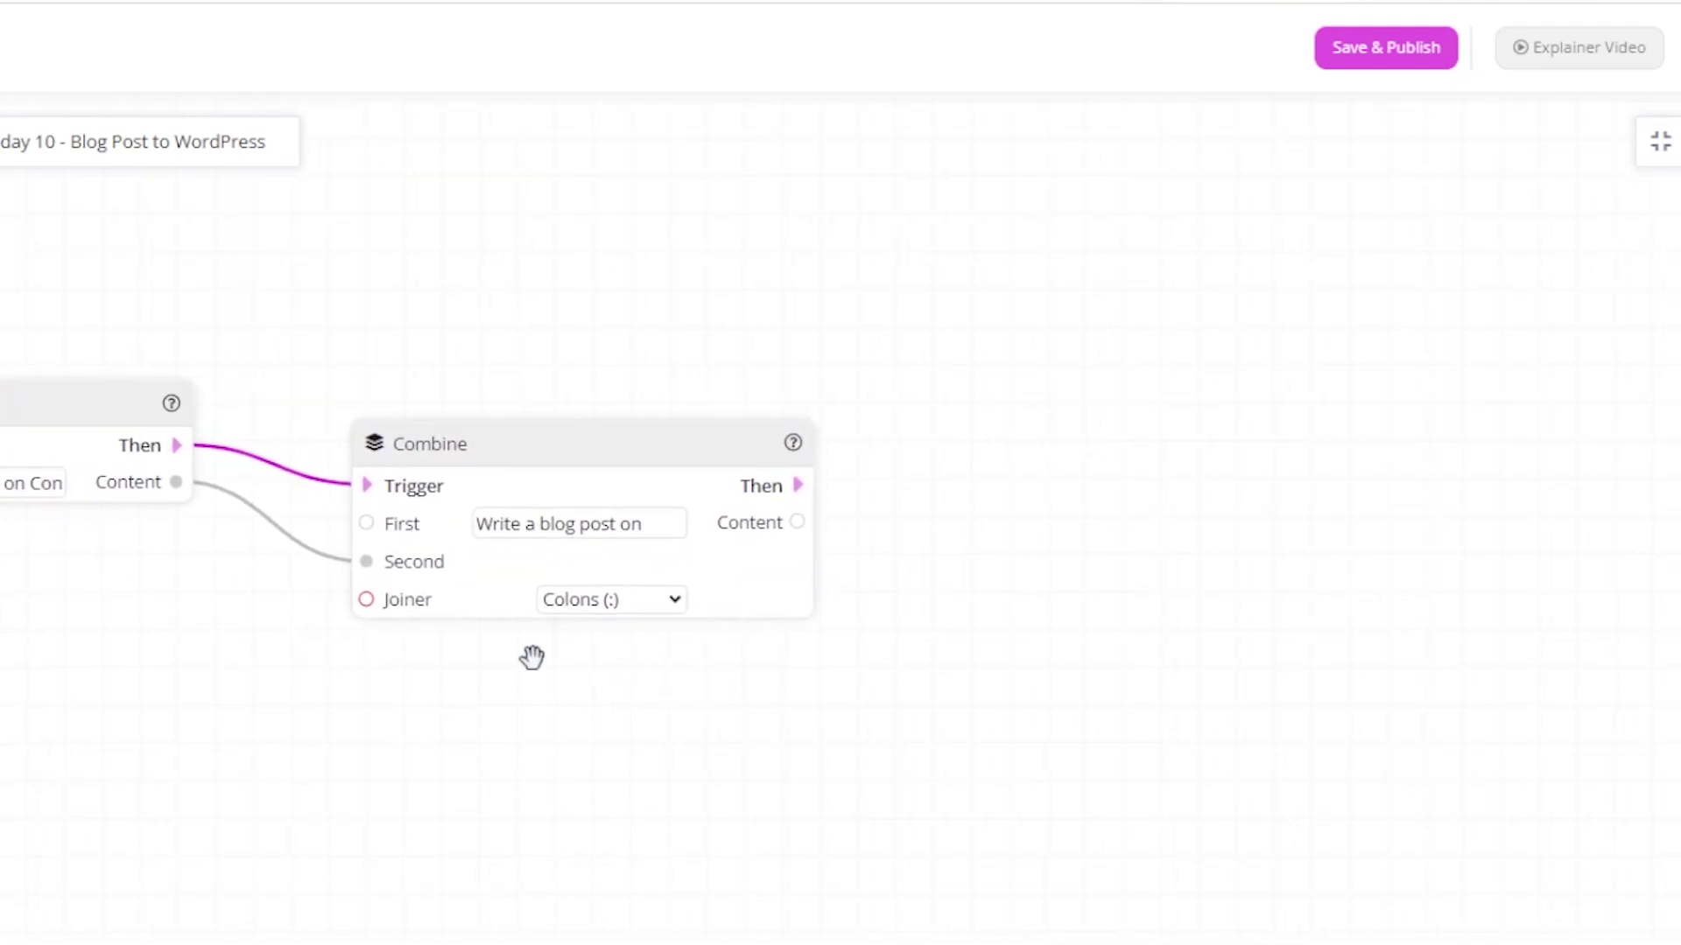
{"action": "left_click_drag", "start_coordinate": [263, 416], "coordinate": [968, 437]}
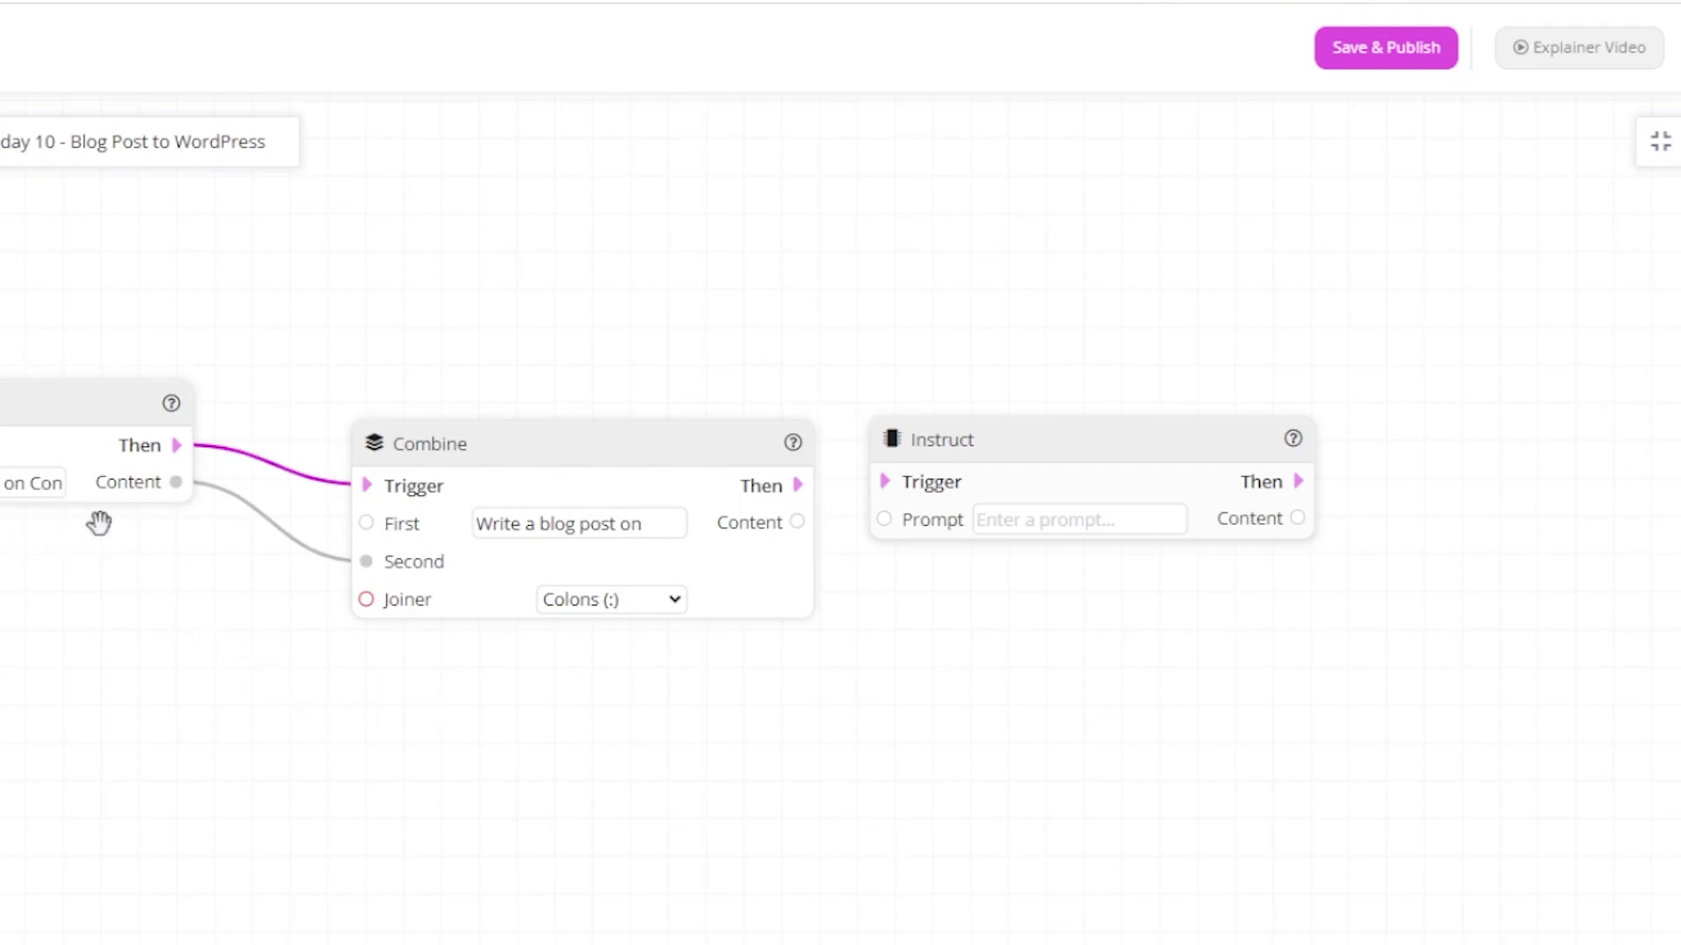
Wire Combine's Then to the second Instruct's Trigger and its Content into that step's Prompt.
{"action": "scroll", "coordinate": [879, 671], "scroll_direction": "right", "scroll_amount": 1}
{"action": "scroll", "coordinate": [879, 671], "scroll_direction": "right", "scroll_amount": 2}
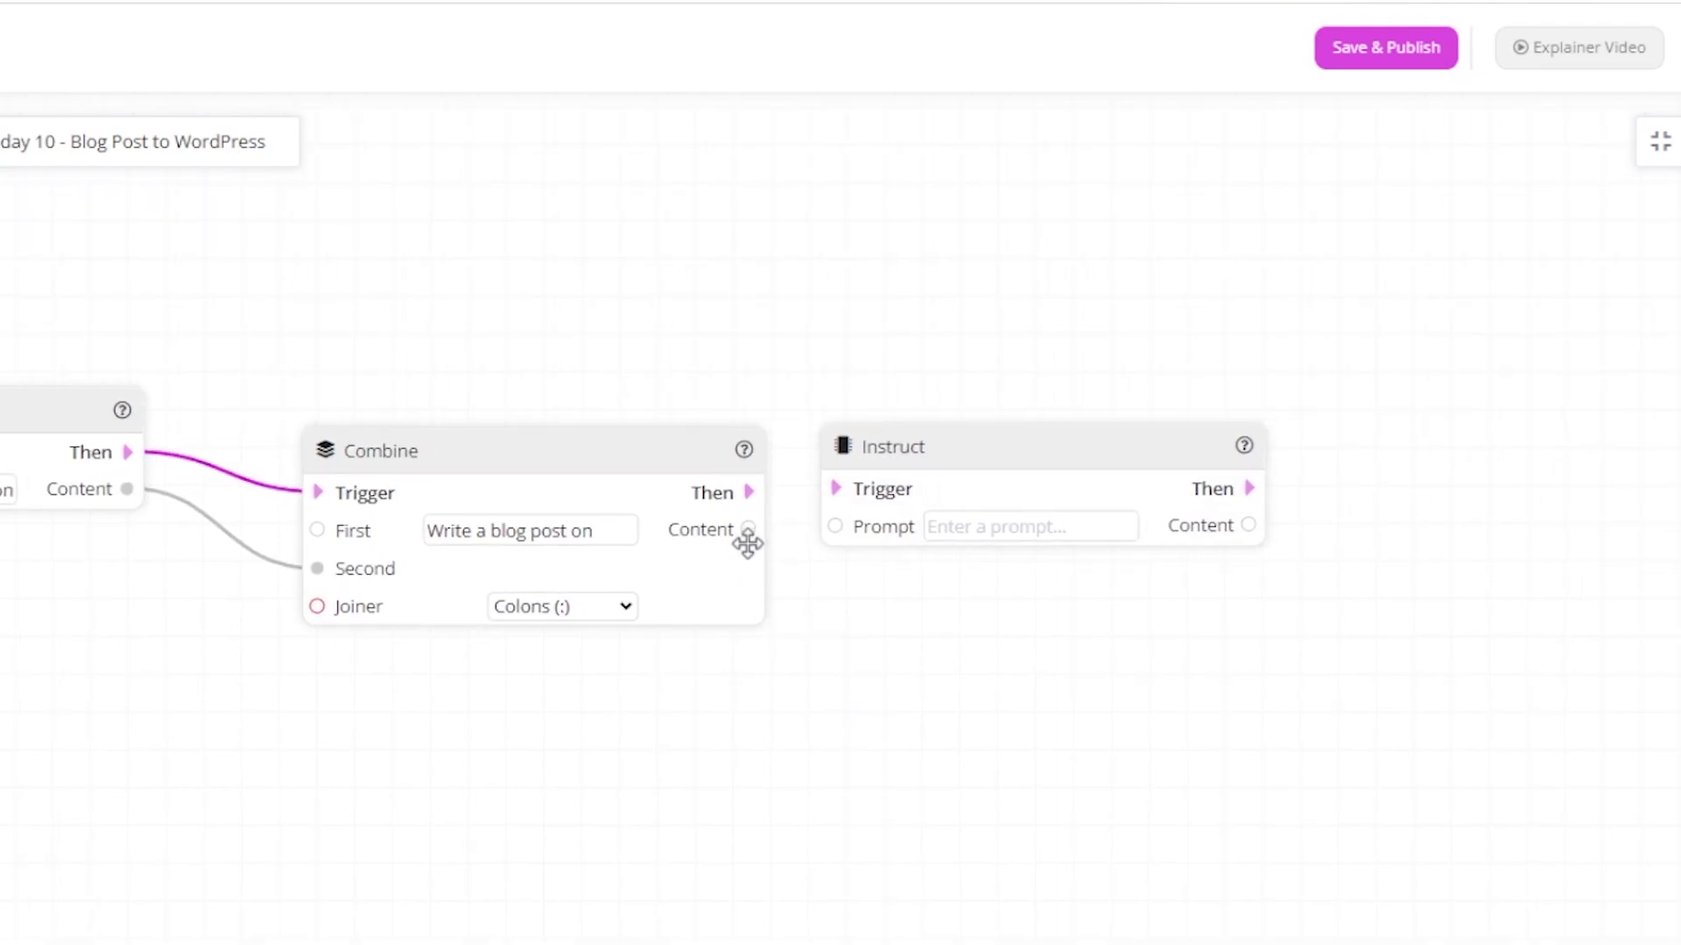
{"action": "left_click_drag", "start_coordinate": [748, 492], "coordinate": [834, 488]}
{"action": "left_click_drag", "start_coordinate": [746, 529], "coordinate": [838, 527]}
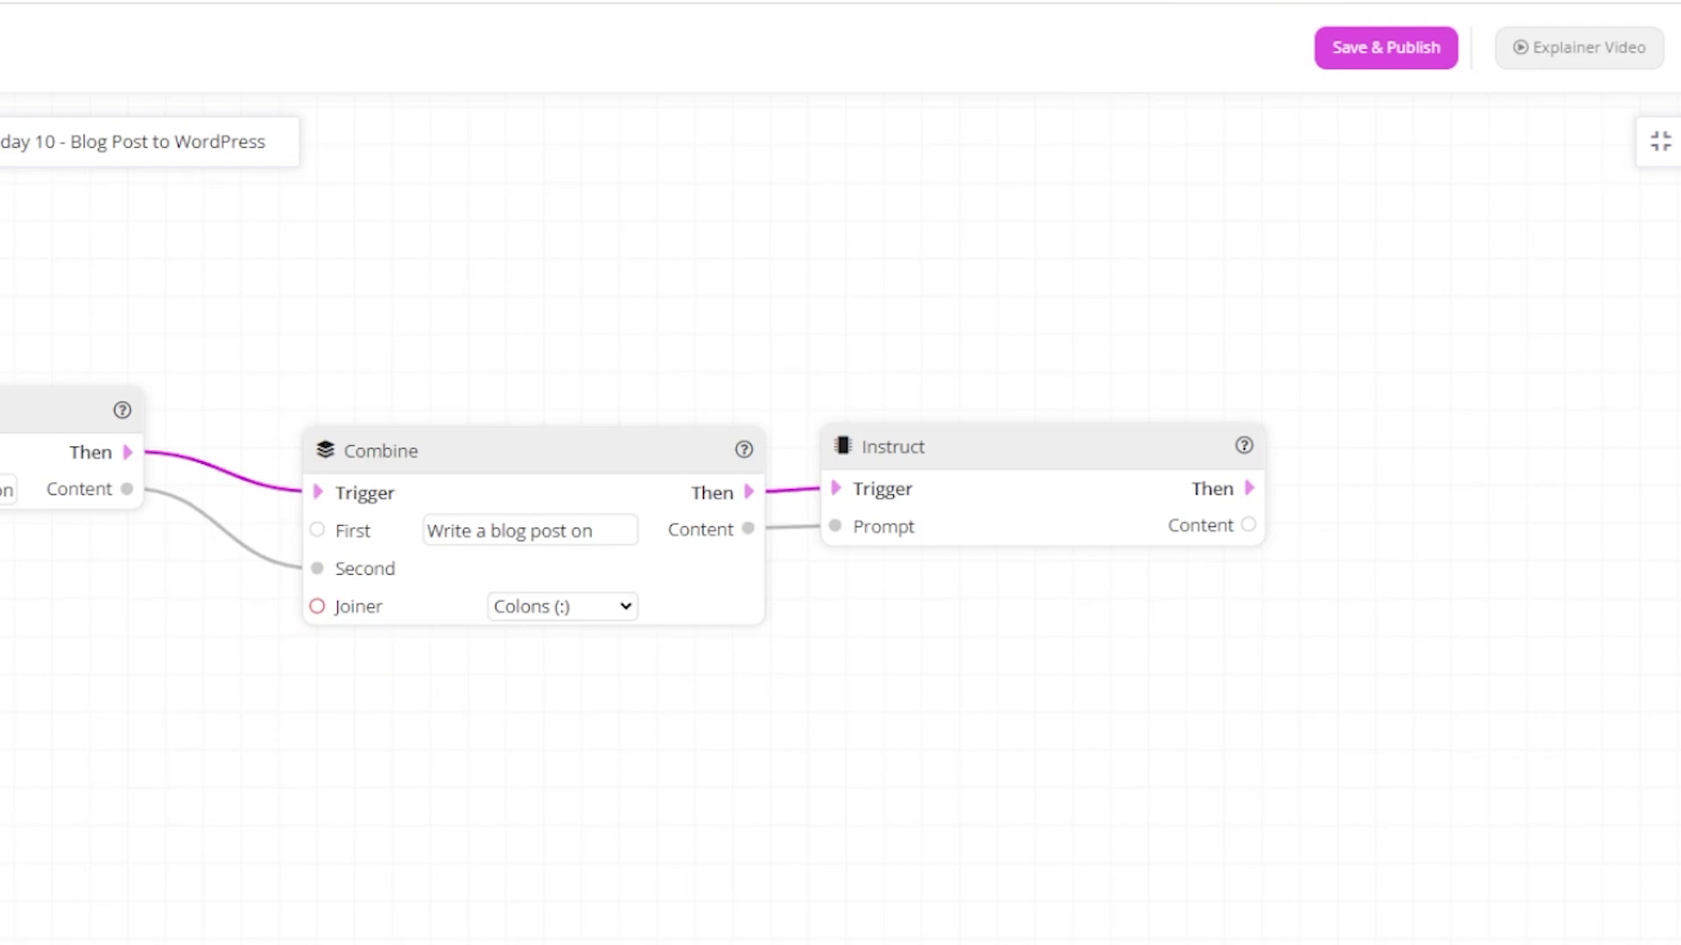
Add a Check Plagiarism step triggered by the second Instruct, taking its generated post as Input.
{"action": "left_click_drag", "start_coordinate": [0, 438], "coordinate": [1392, 456]}
{"action": "left_click_drag", "start_coordinate": [1418, 672], "coordinate": [794, 698]}
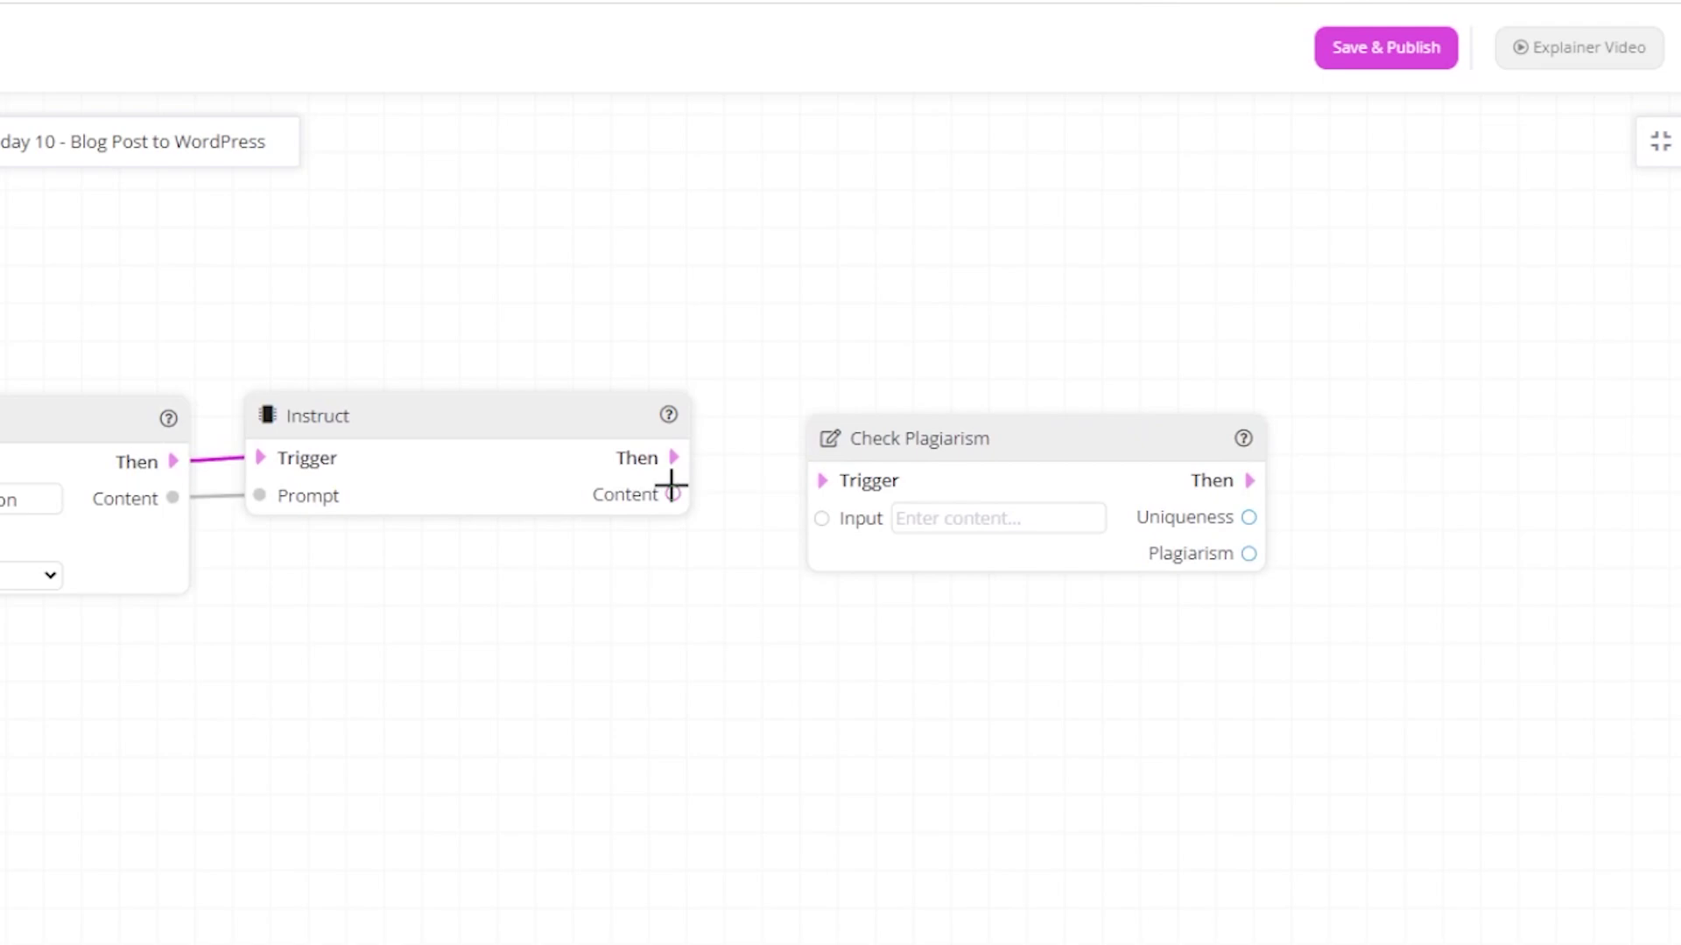
{"action": "left_click_drag", "start_coordinate": [675, 454], "coordinate": [818, 482]}
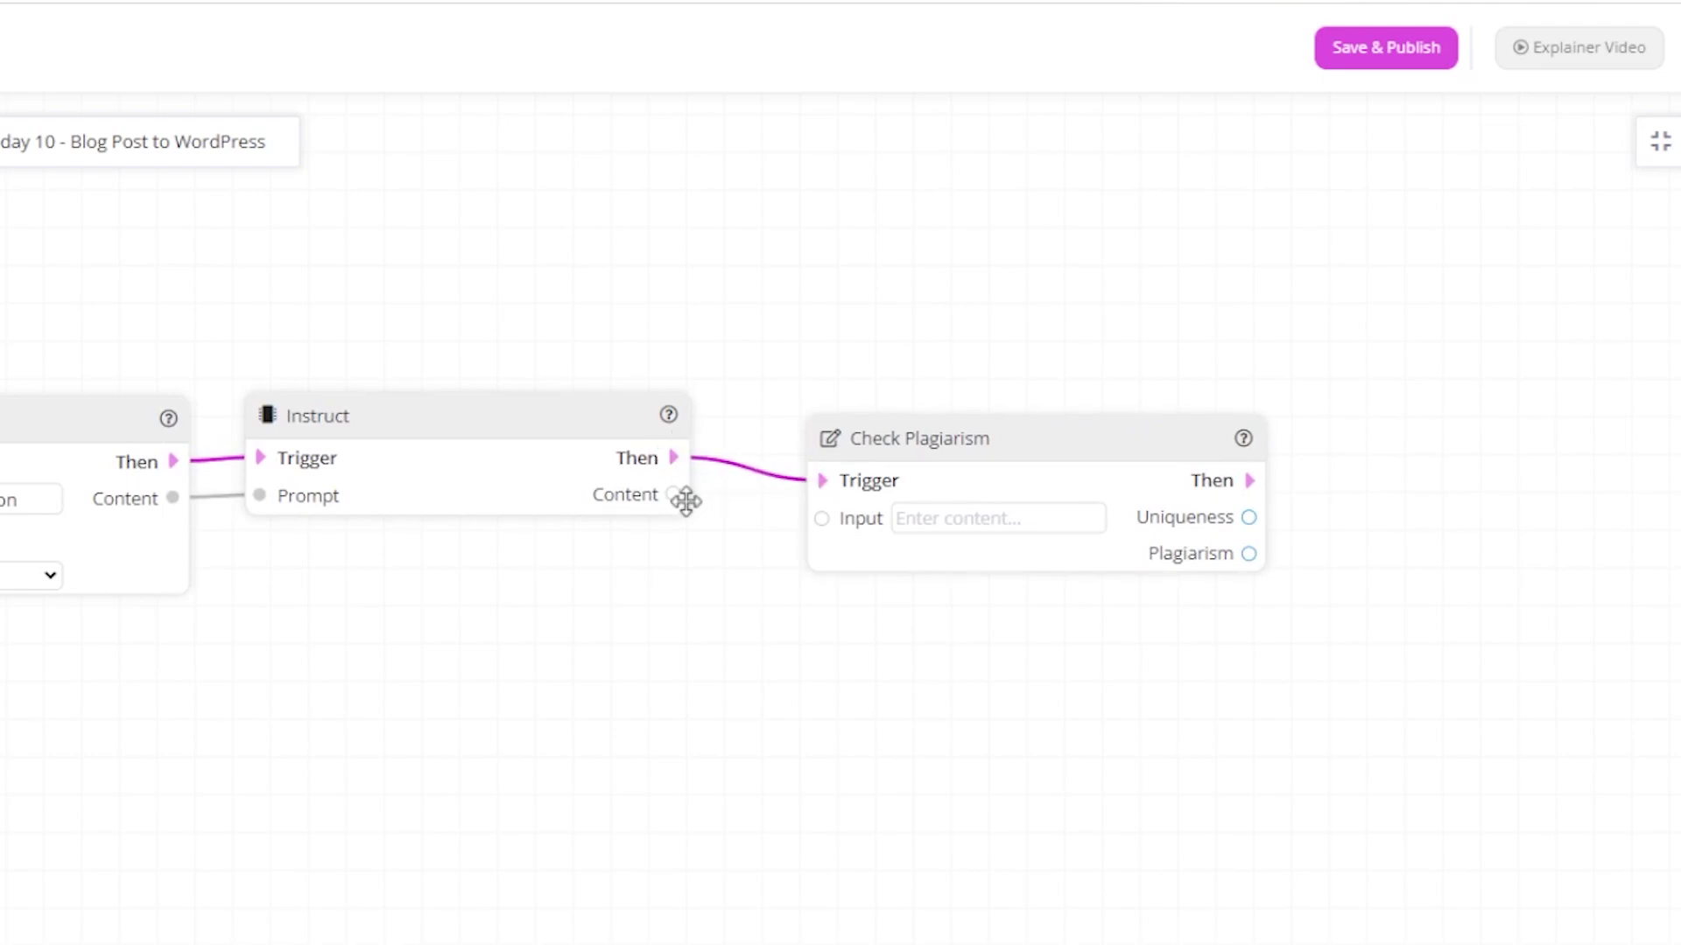
{"action": "left_click_drag", "start_coordinate": [673, 495], "coordinate": [818, 518]}
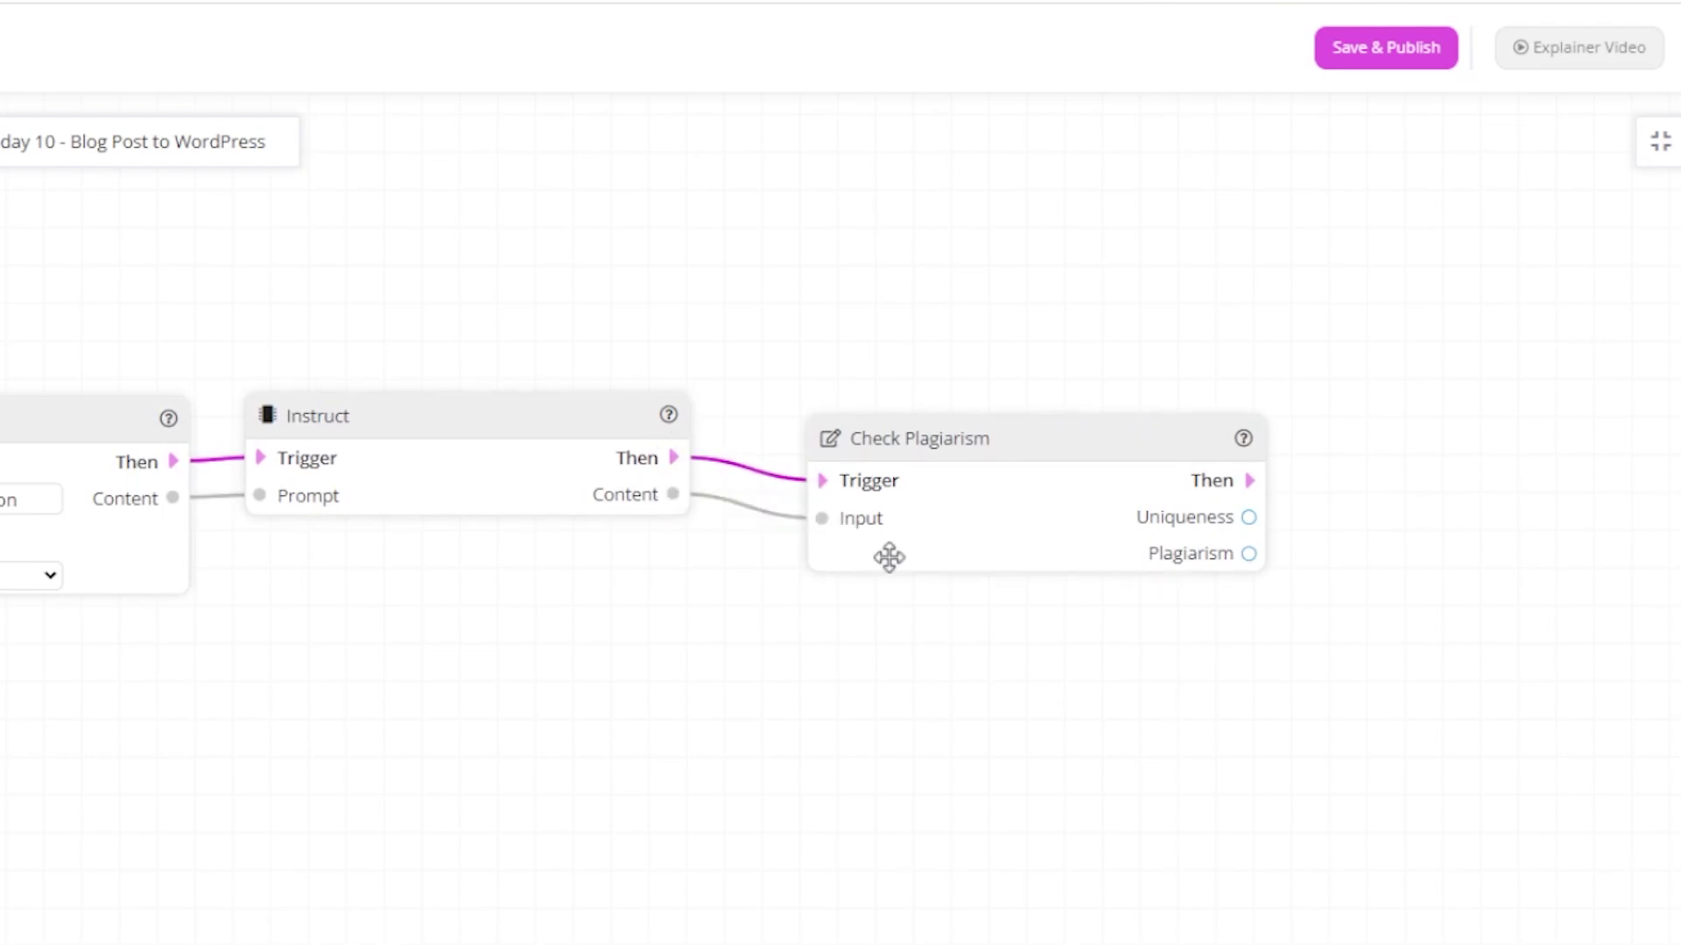
{"action": "left_click_drag", "start_coordinate": [1077, 658], "coordinate": [673, 700]}
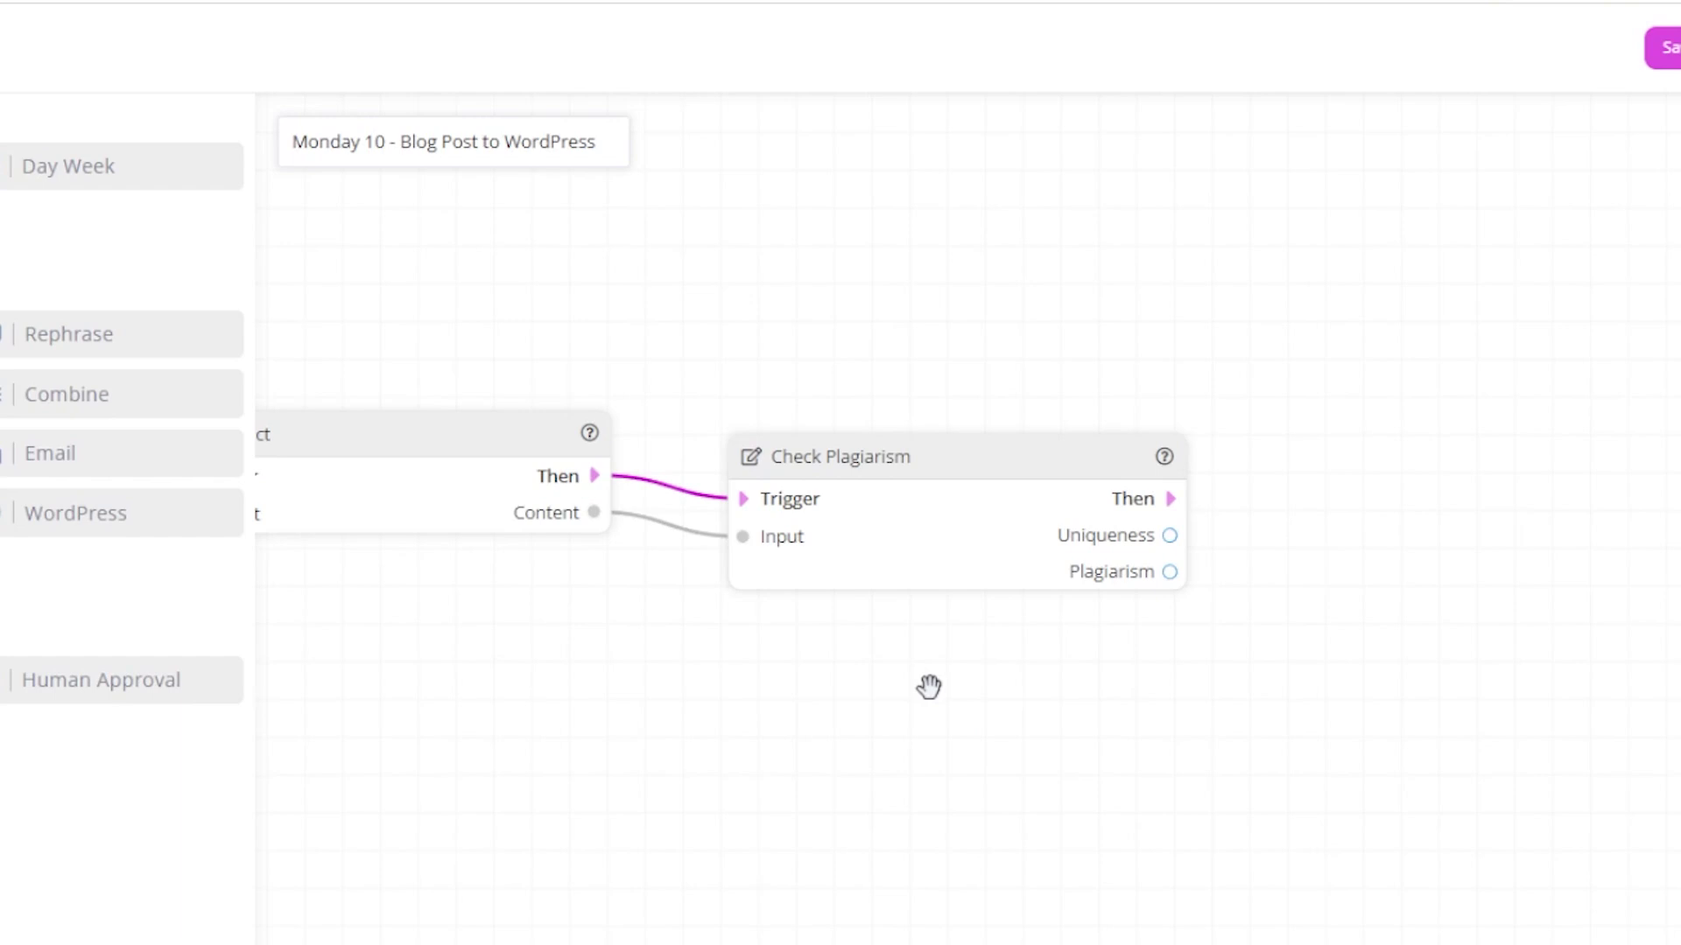
Add a Check Field after Check Plagiarism comparing Uniqueness (Part A) Greater than 80 (Part B).
{"action": "left_click_drag", "start_coordinate": [123, 680], "coordinate": [1667, 487]}
{"action": "left_click_drag", "start_coordinate": [838, 500], "coordinate": [1007, 541]}
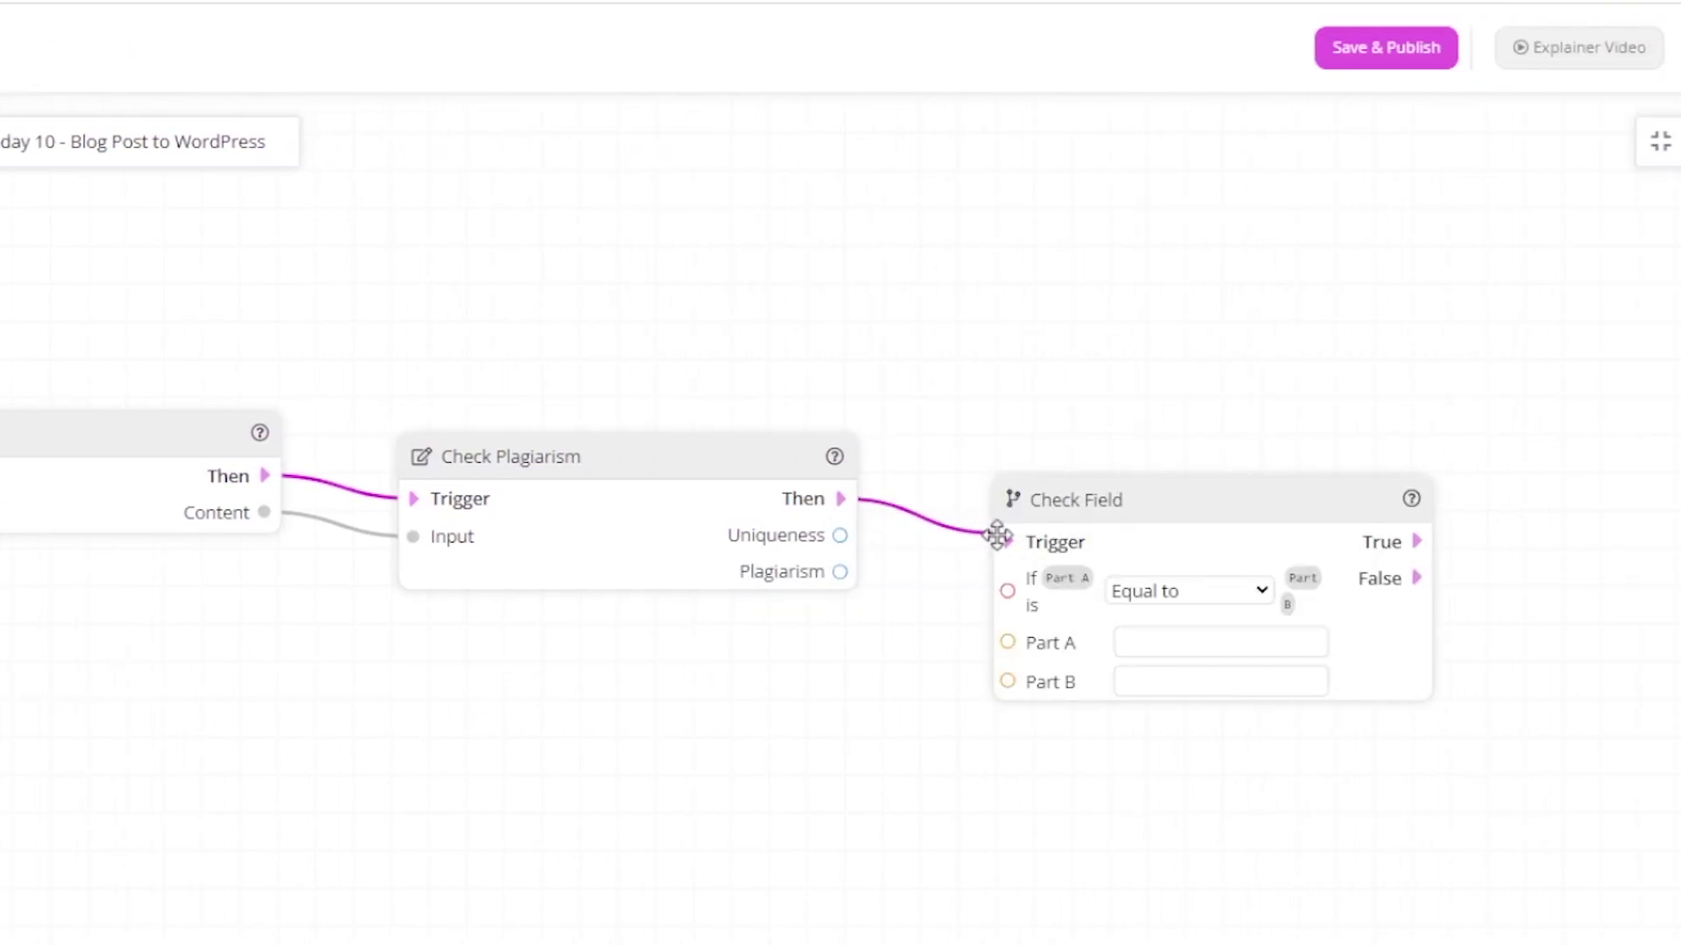
{"action": "left_click_drag", "start_coordinate": [1062, 749], "coordinate": [740, 736]}
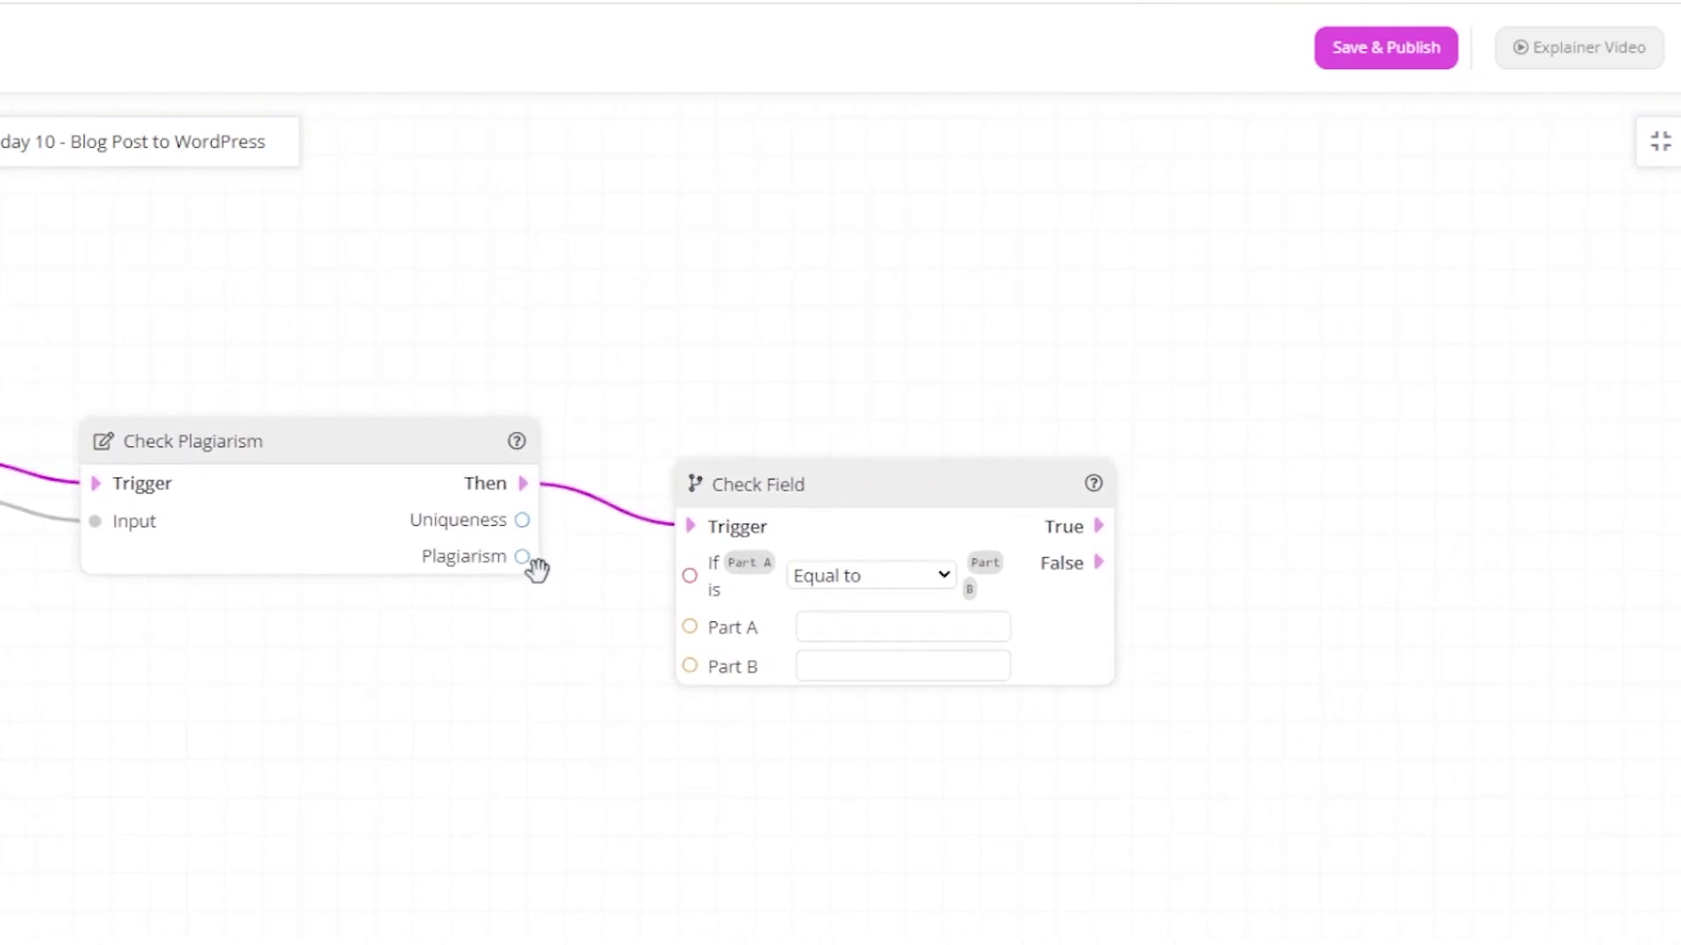
{"action": "left_click_drag", "start_coordinate": [523, 520], "coordinate": [694, 627]}
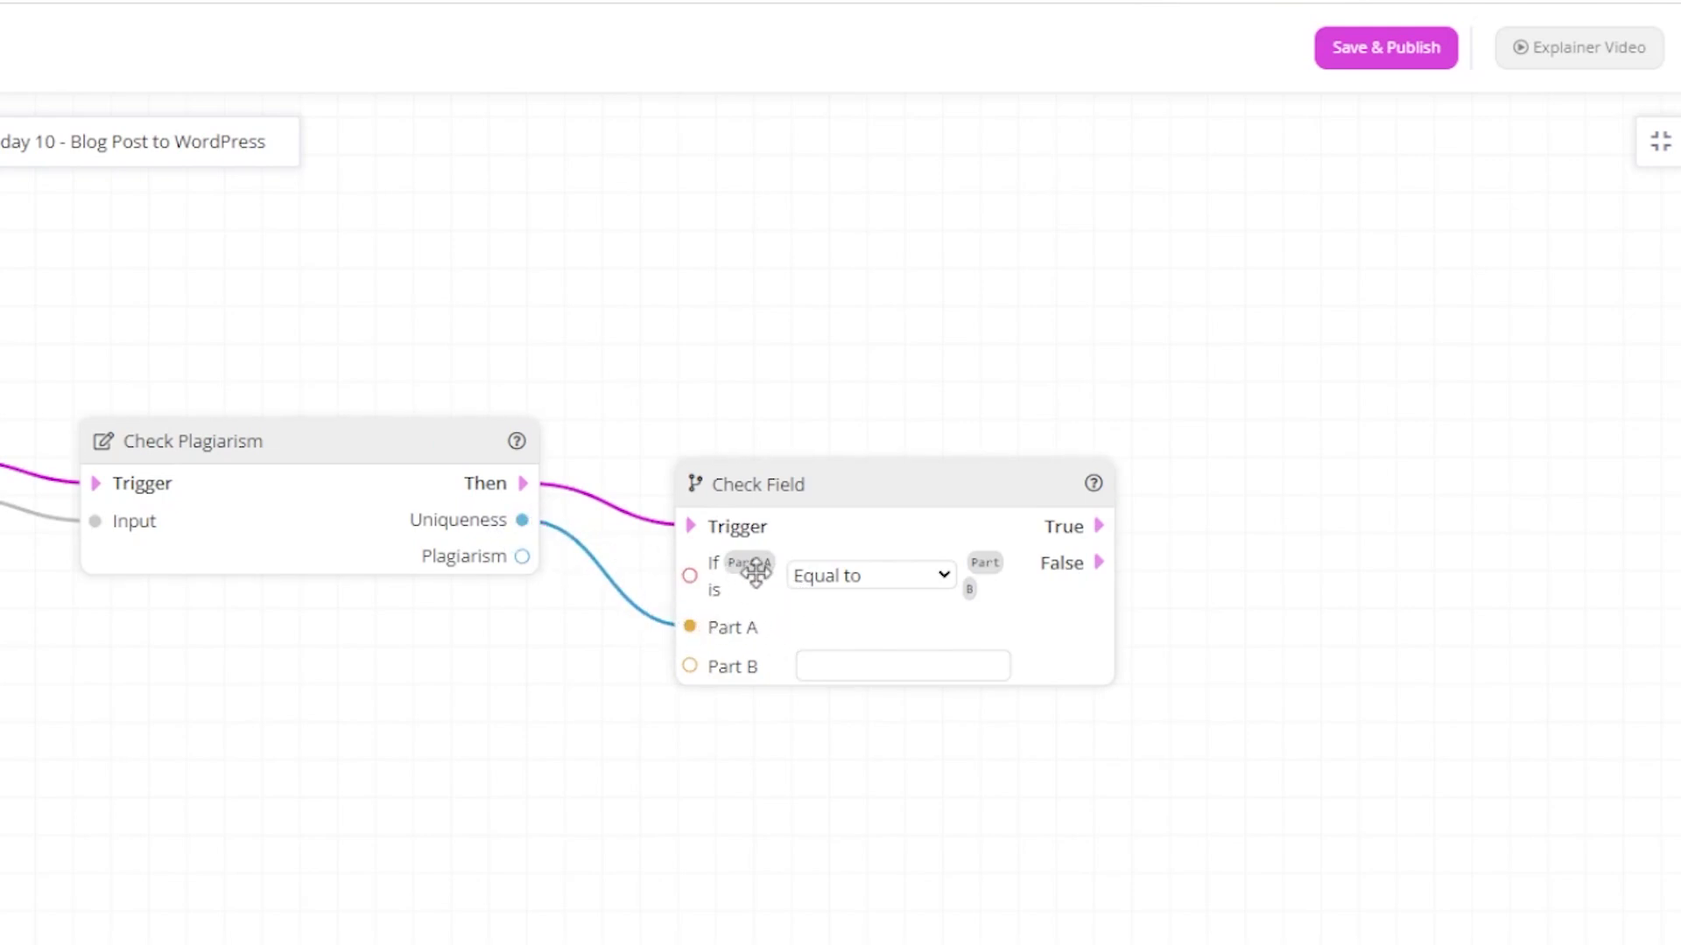
{"action": "left_click", "coordinate": [854, 670]}
{"action": "left_click", "coordinate": [870, 663]}
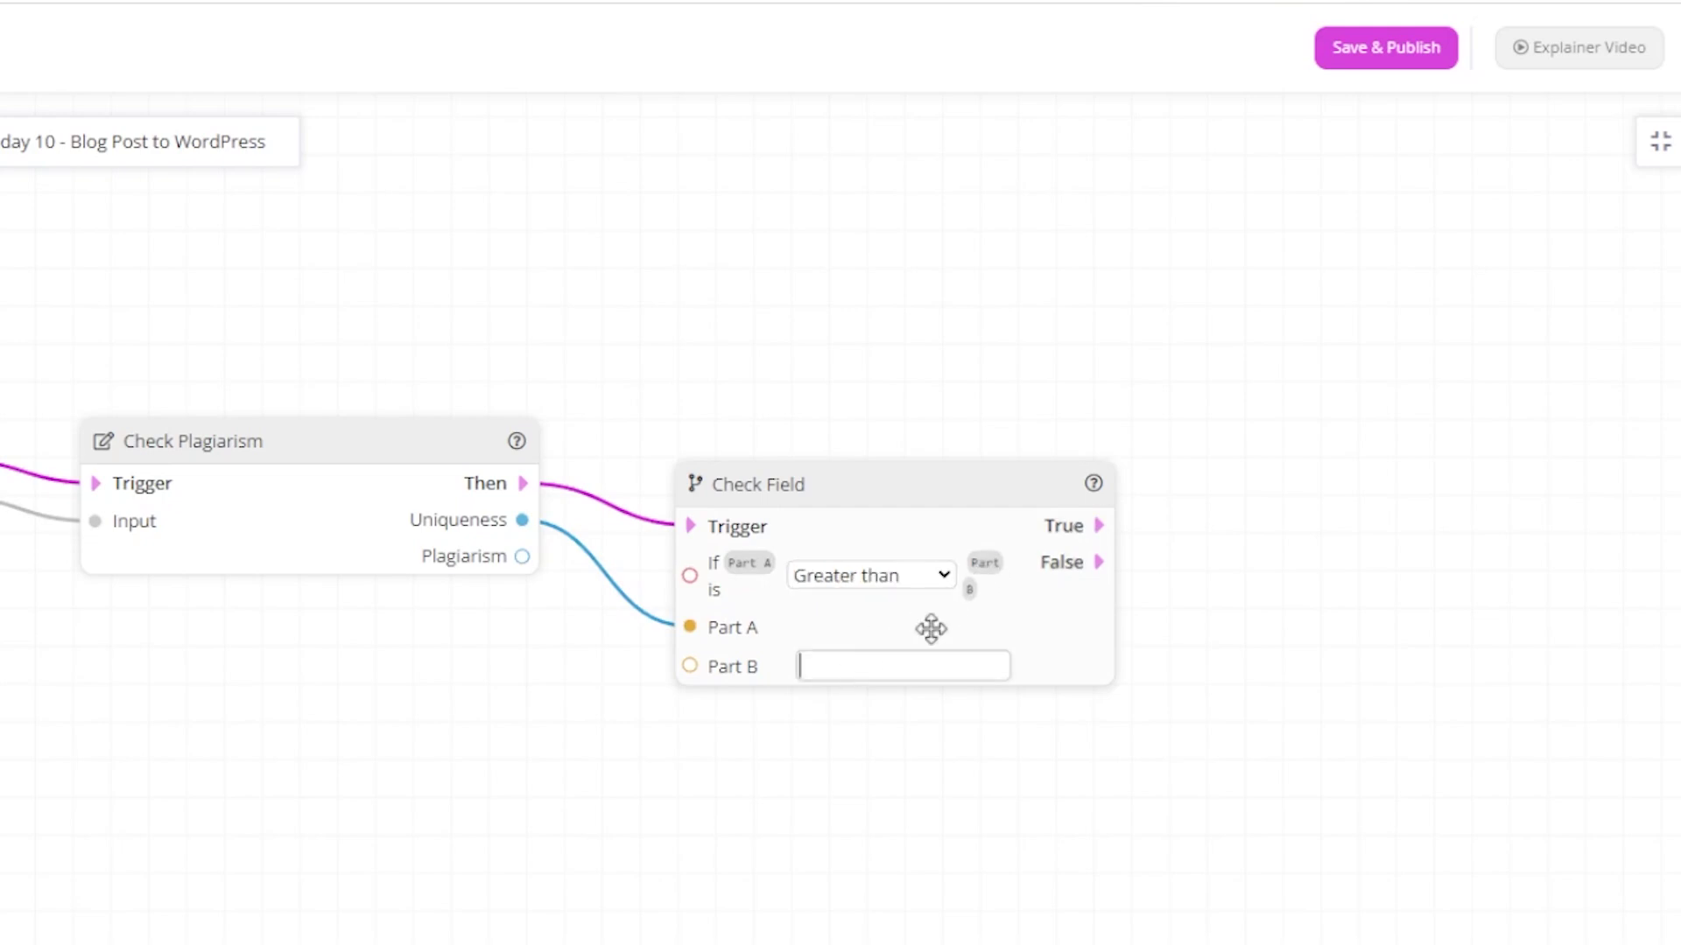
{"action": "type", "text": "80"}
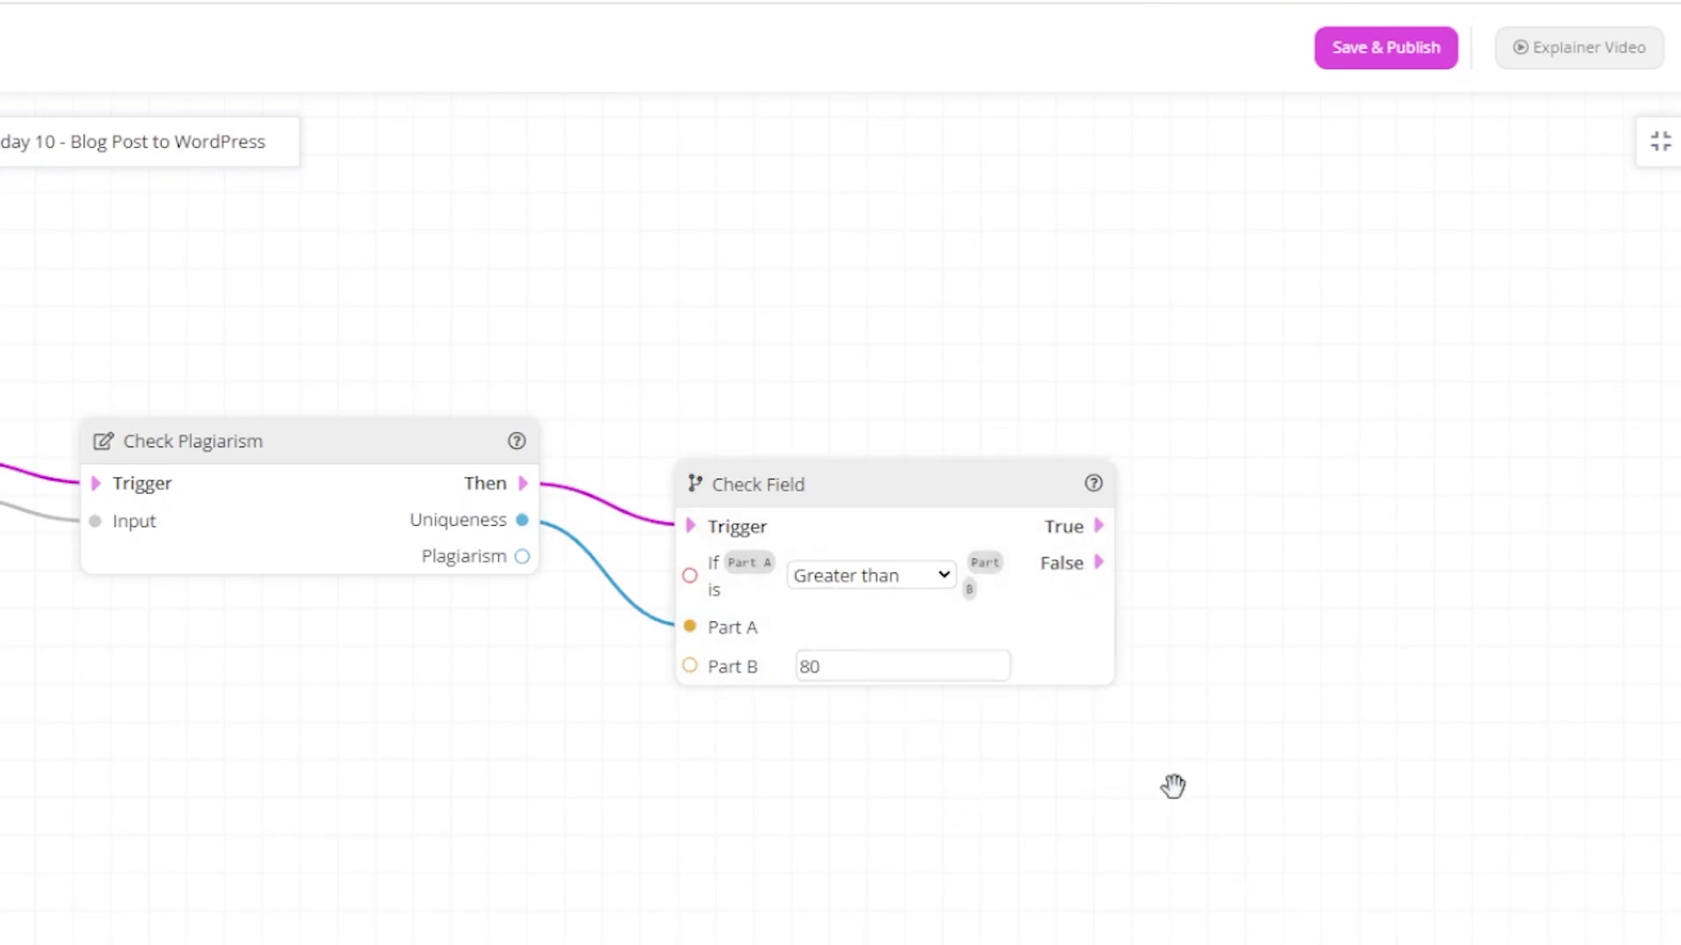
{"action": "left_click_drag", "start_coordinate": [1159, 788], "coordinate": [818, 826]}
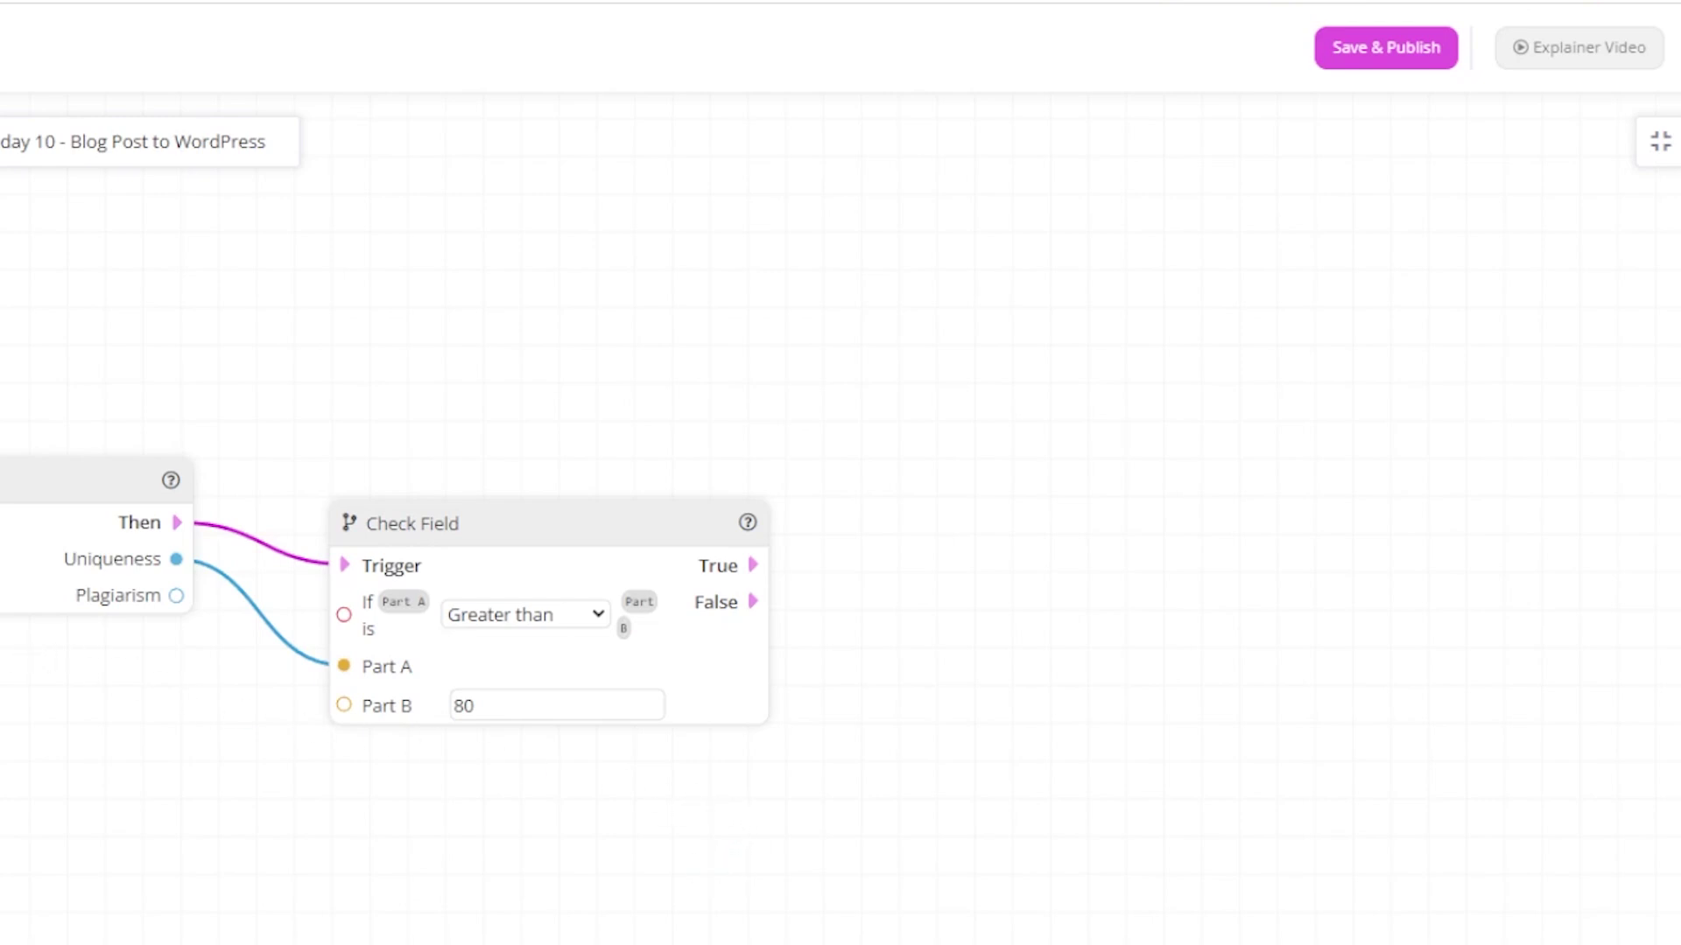
Add a Create Document step triggered by Check Field's True output, placed under Instruct and Combine.
{"action": "left_click_drag", "start_coordinate": [271, 582], "coordinate": [958, 544]}
{"action": "left_click_drag", "start_coordinate": [752, 566], "coordinate": [962, 608]}
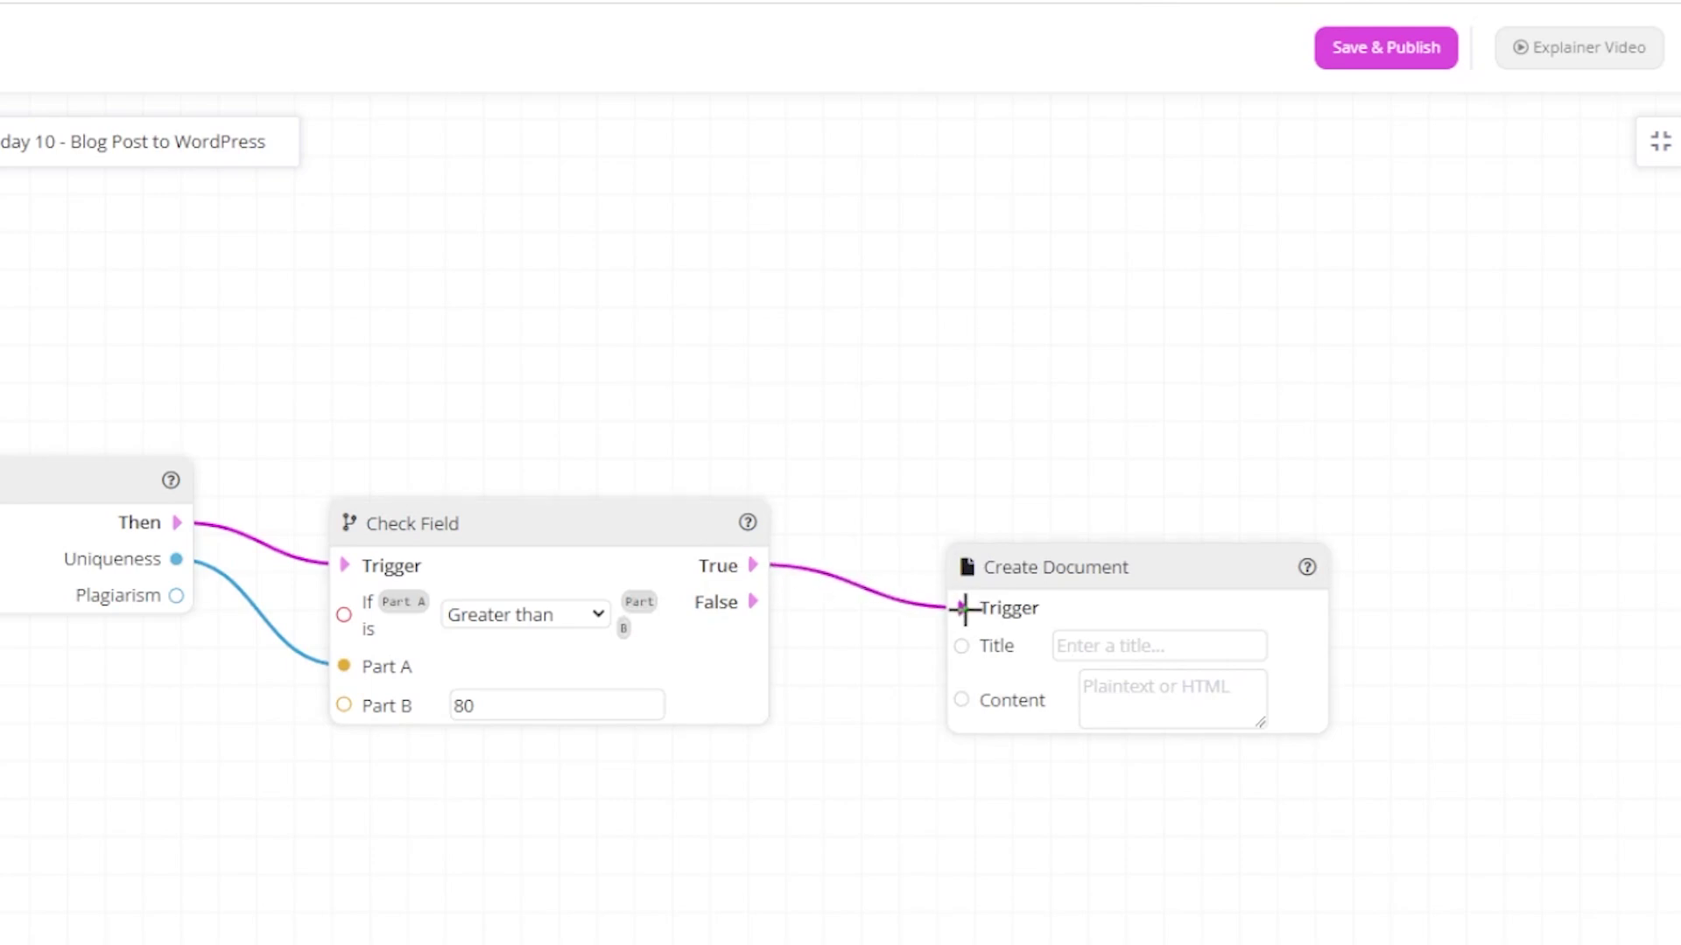
{"action": "left_click_drag", "start_coordinate": [1136, 810], "coordinate": [972, 791]}
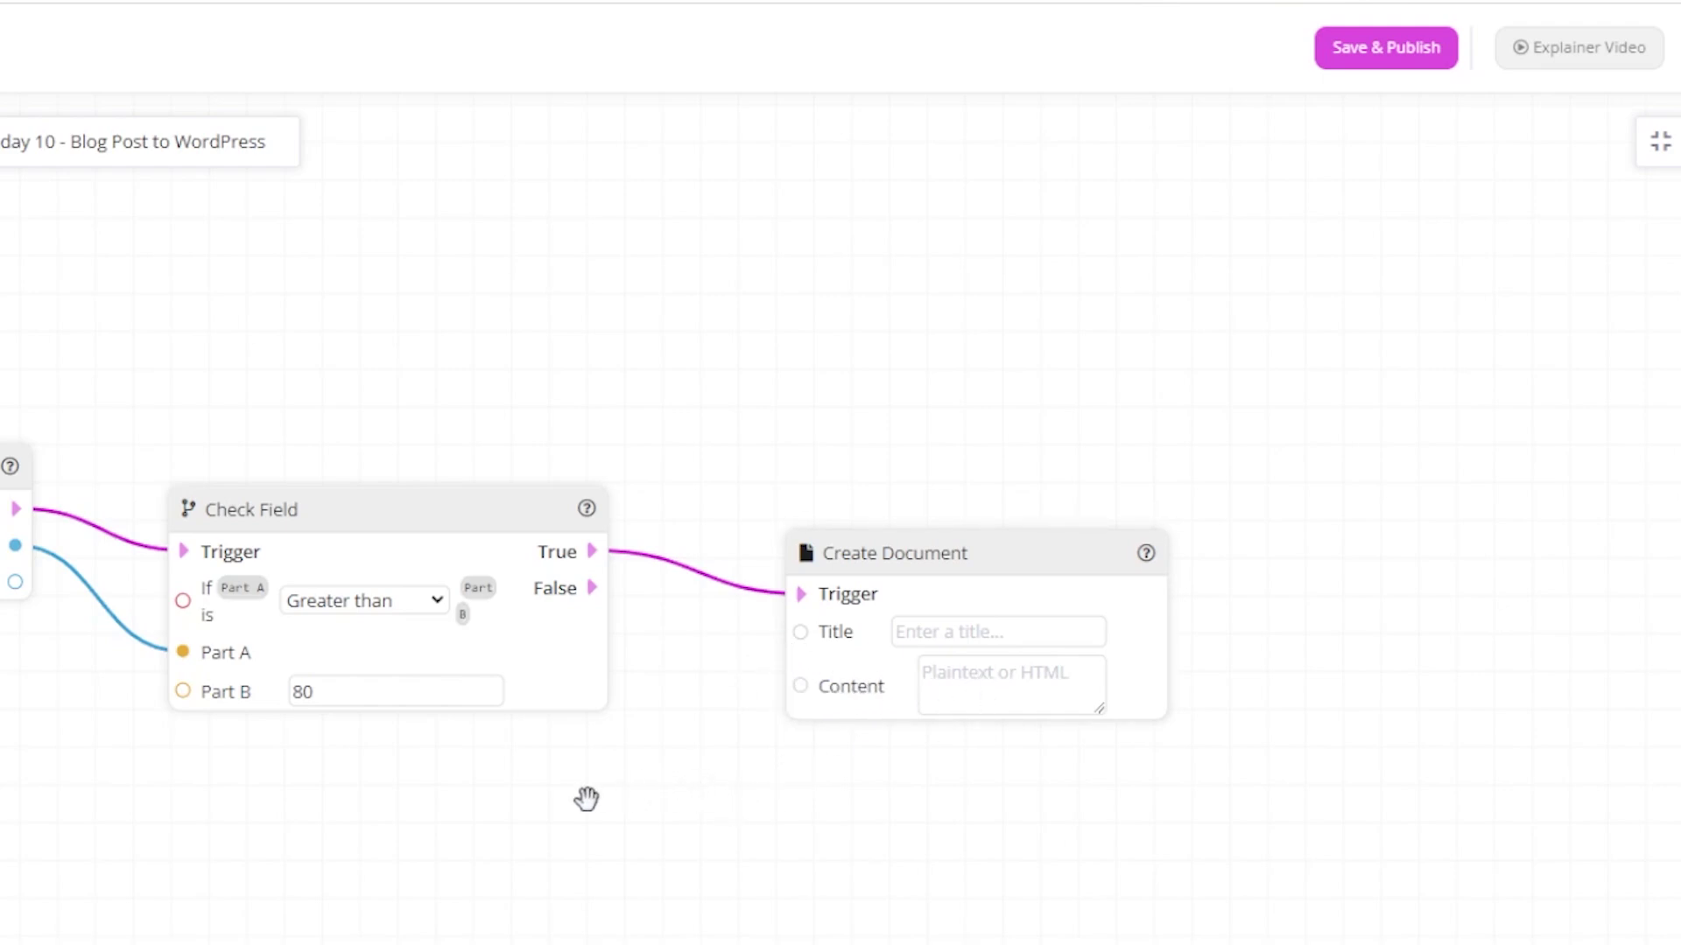
{"action": "left_click_drag", "start_coordinate": [439, 789], "coordinate": [845, 774]}
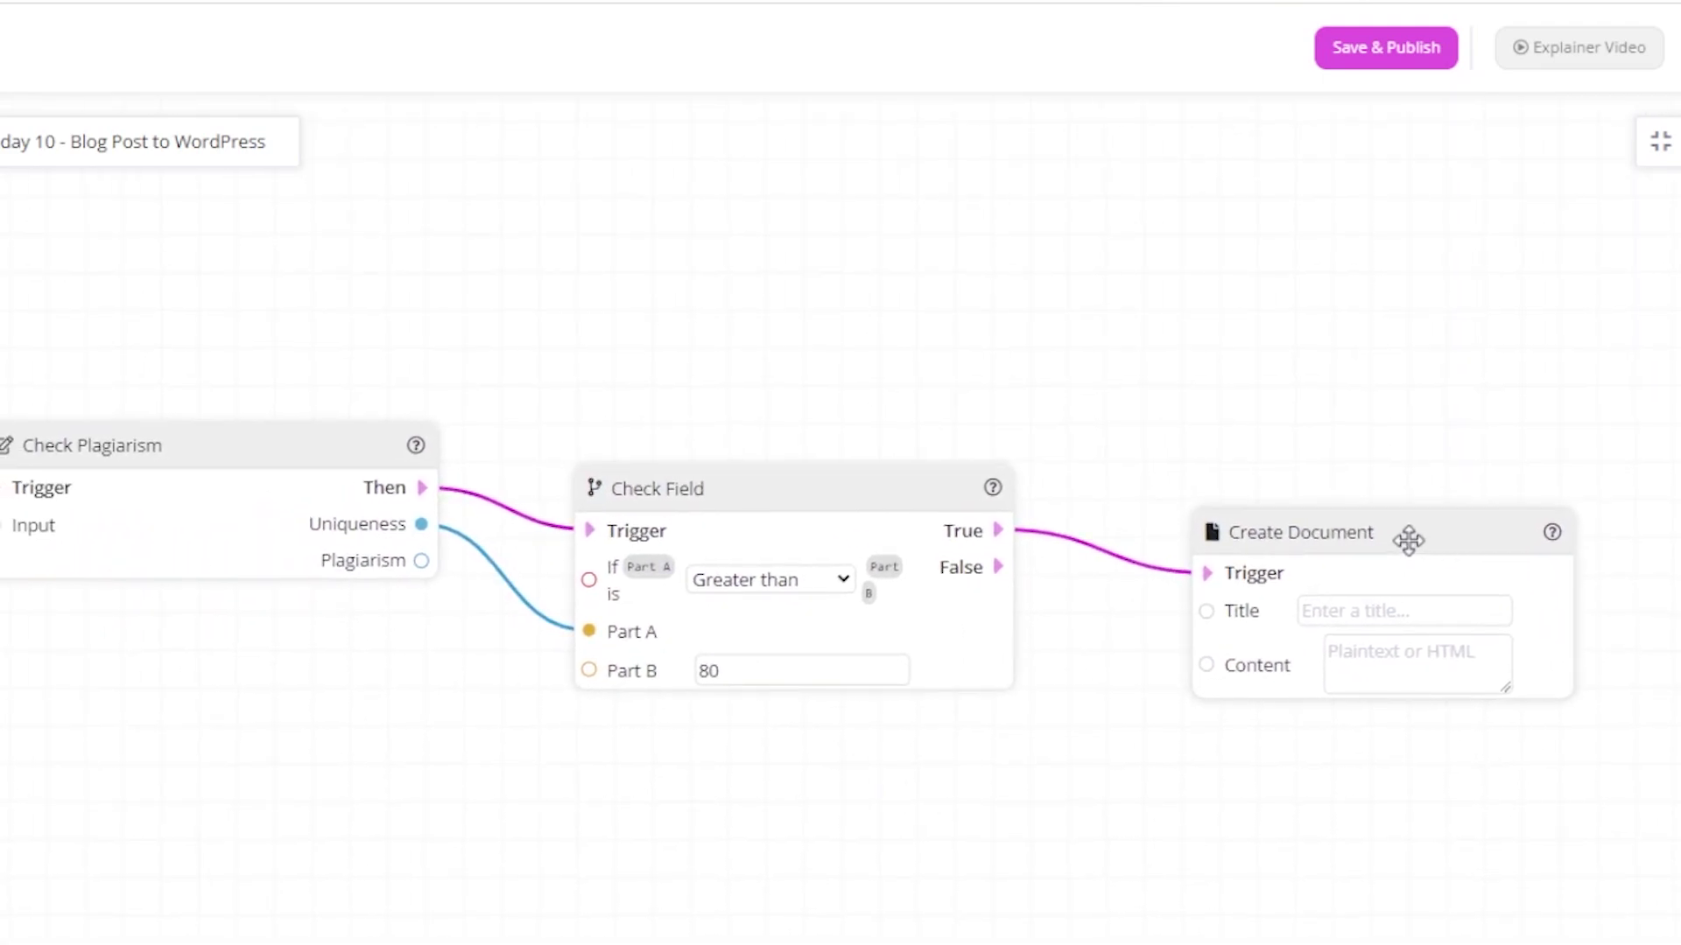
{"action": "left_click_drag", "start_coordinate": [1407, 537], "coordinate": [250, 698]}
{"action": "left_click_drag", "start_coordinate": [103, 942], "coordinate": [1006, 876]}
{"action": "left_click_drag", "start_coordinate": [1223, 641], "coordinate": [439, 655]}
{"action": "left_click_drag", "start_coordinate": [22, 904], "coordinate": [683, 875]}
{"action": "left_click_drag", "start_coordinate": [1023, 652], "coordinate": [371, 645]}
{"action": "left_click_drag", "start_coordinate": [112, 928], "coordinate": [857, 923]}
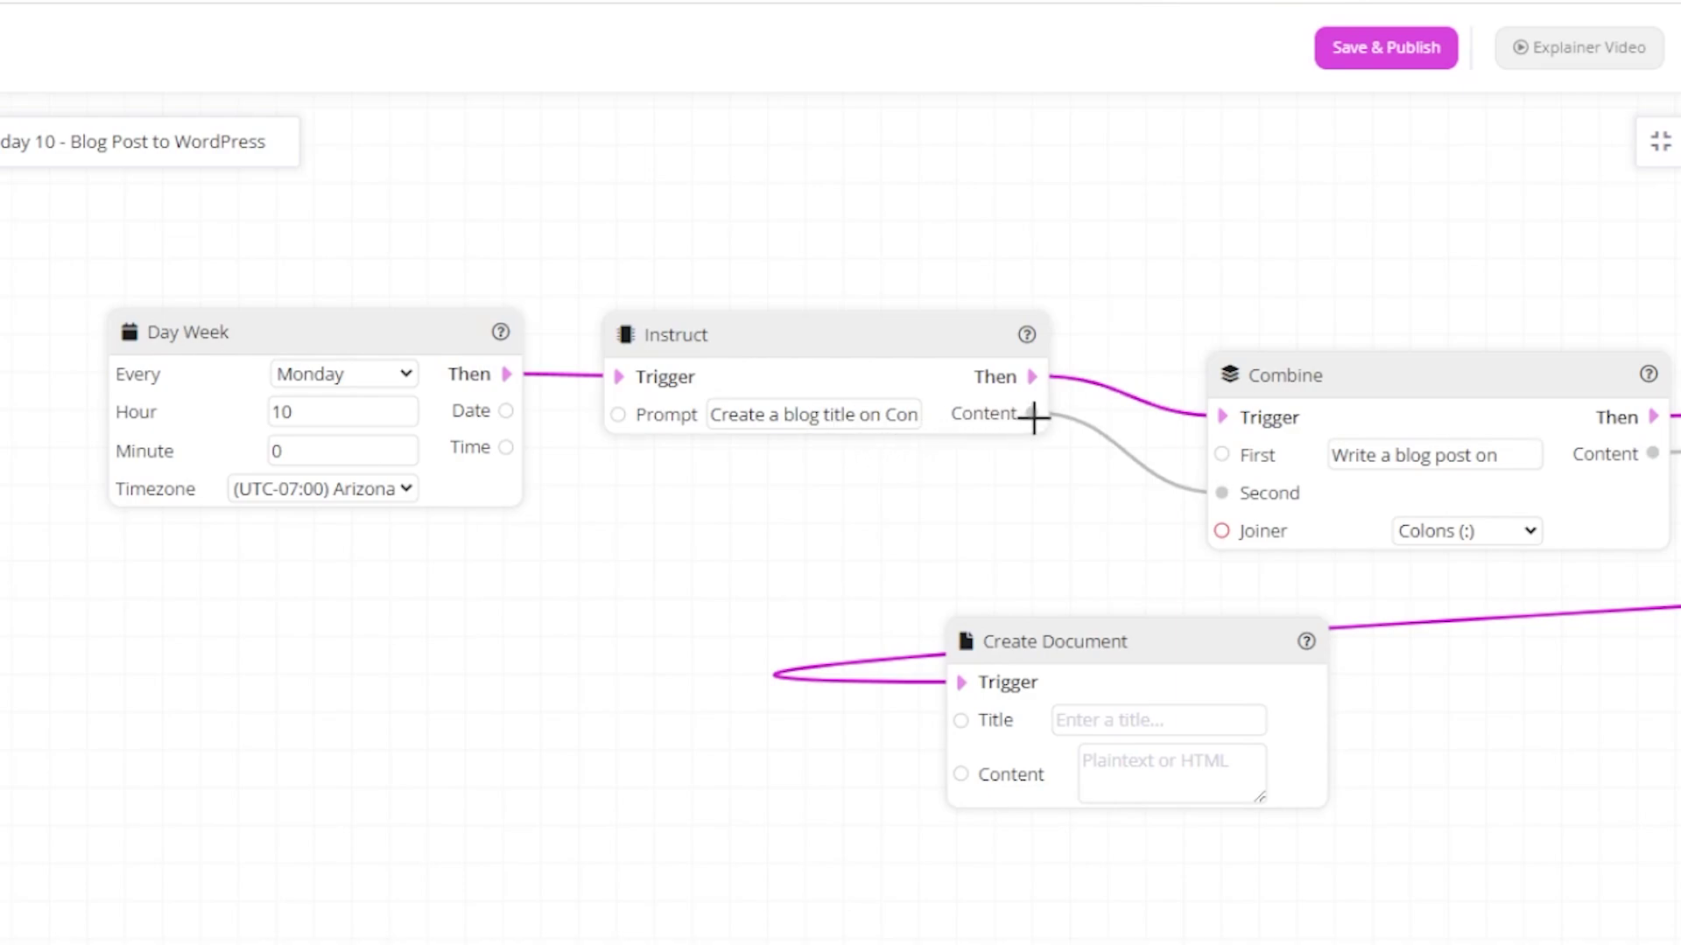
Feed the generated blog title into Title and the generated blog post into Content.
{"action": "left_click_drag", "start_coordinate": [1034, 417], "coordinate": [961, 720]}
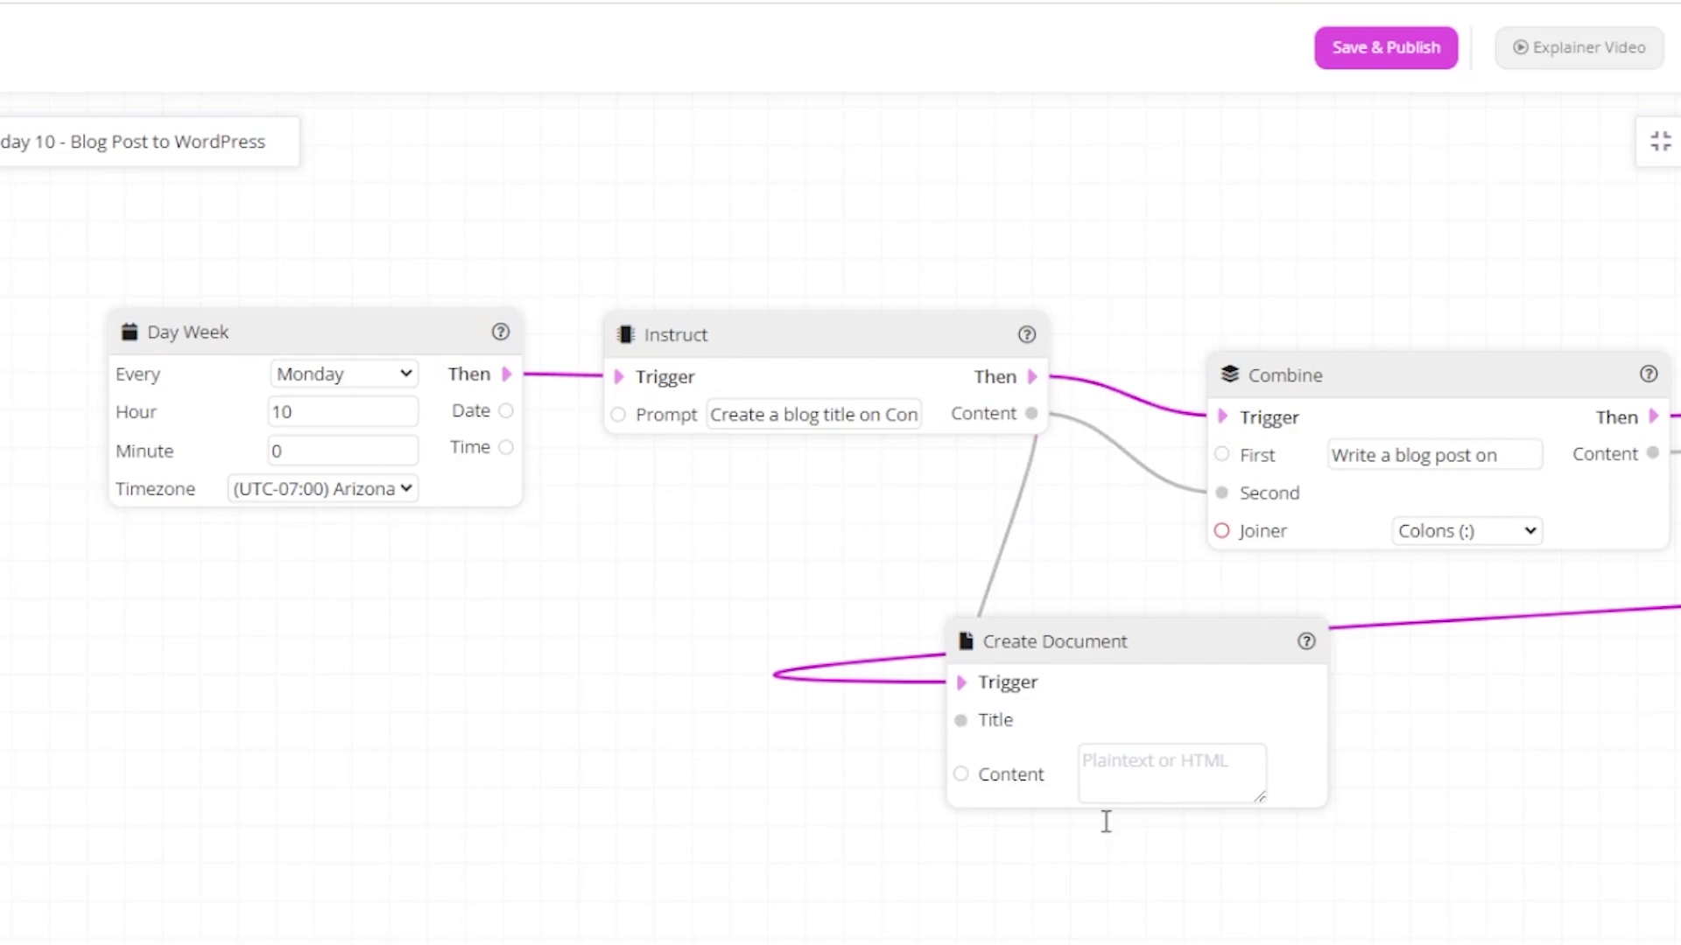
{"action": "left_click_drag", "start_coordinate": [1313, 906], "coordinate": [536, 870]}
{"action": "left_click_drag", "start_coordinate": [372, 642], "coordinate": [935, 693]}
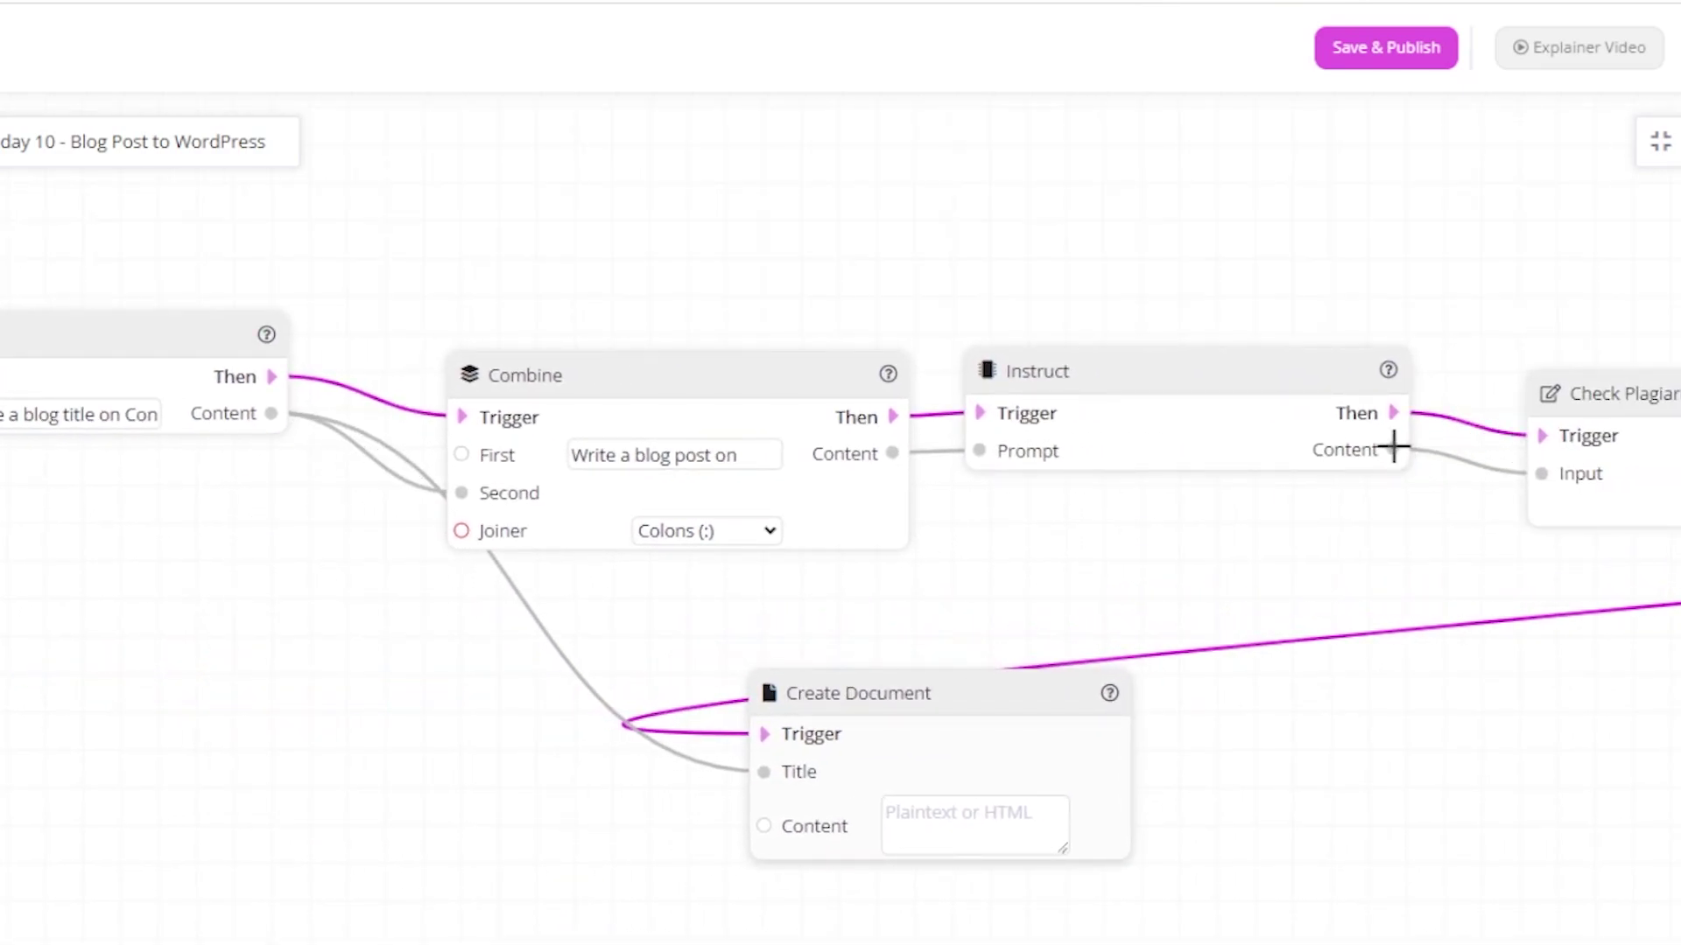
{"action": "left_click_drag", "start_coordinate": [1392, 448], "coordinate": [765, 826]}
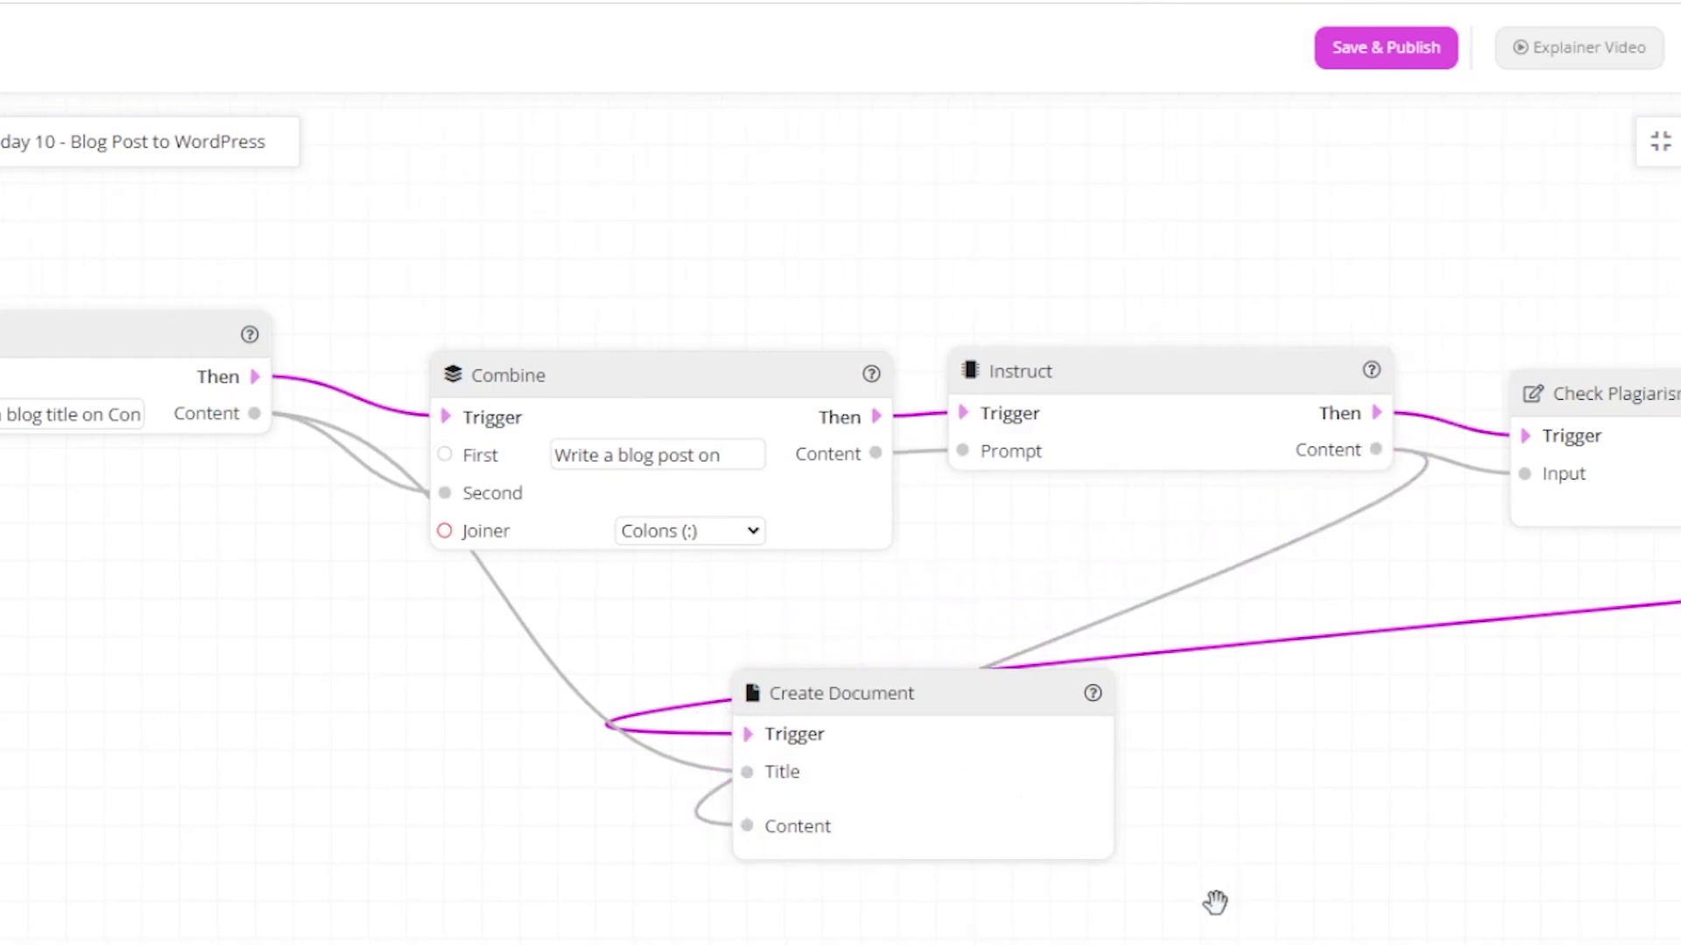
{"action": "left_click_drag", "start_coordinate": [1211, 901], "coordinate": [911, 908]}
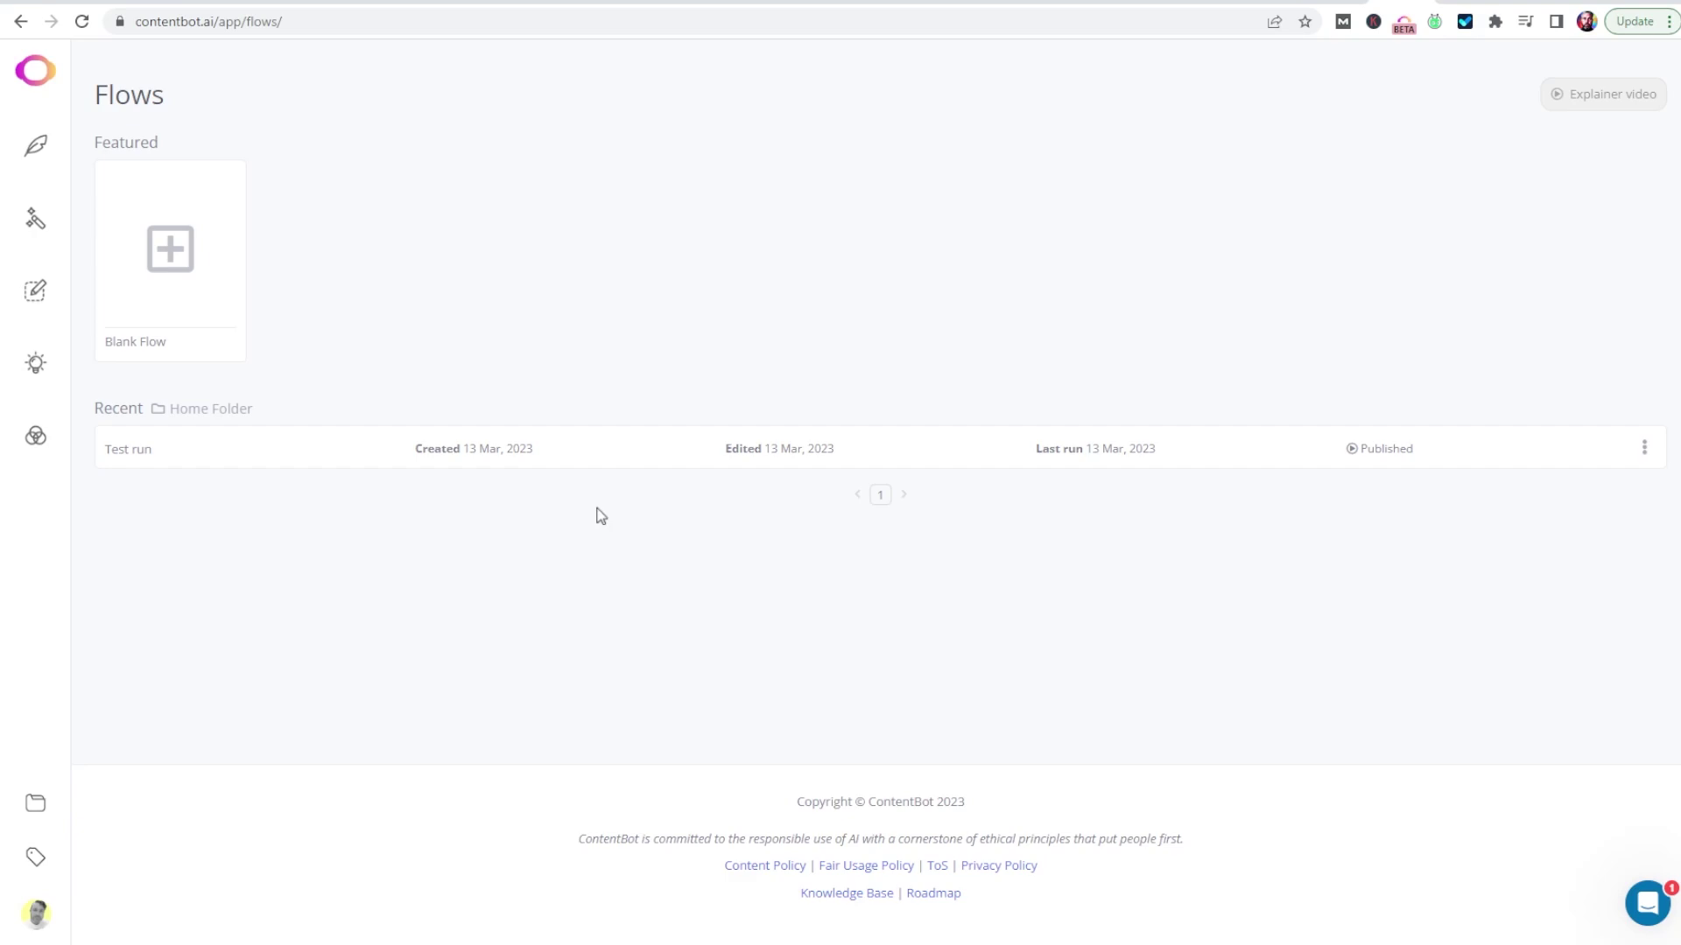
Open History from the Test run flow's options menu.
{"action": "left_click", "coordinate": [1645, 451]}
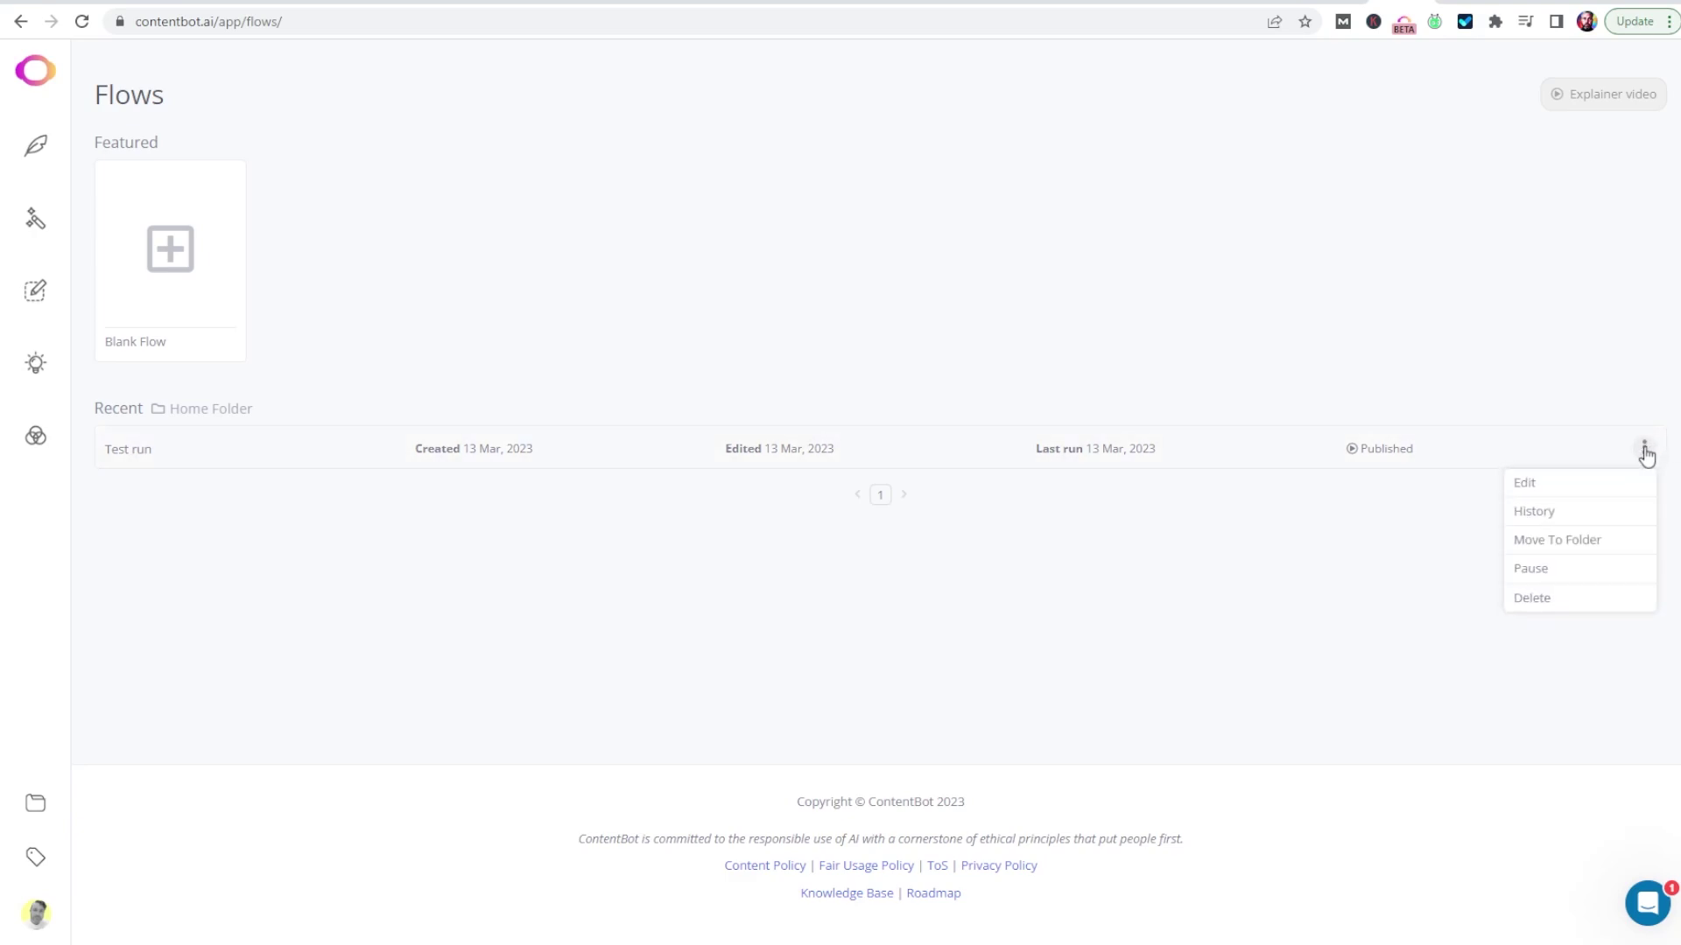
{"action": "left_click", "coordinate": [1536, 520]}
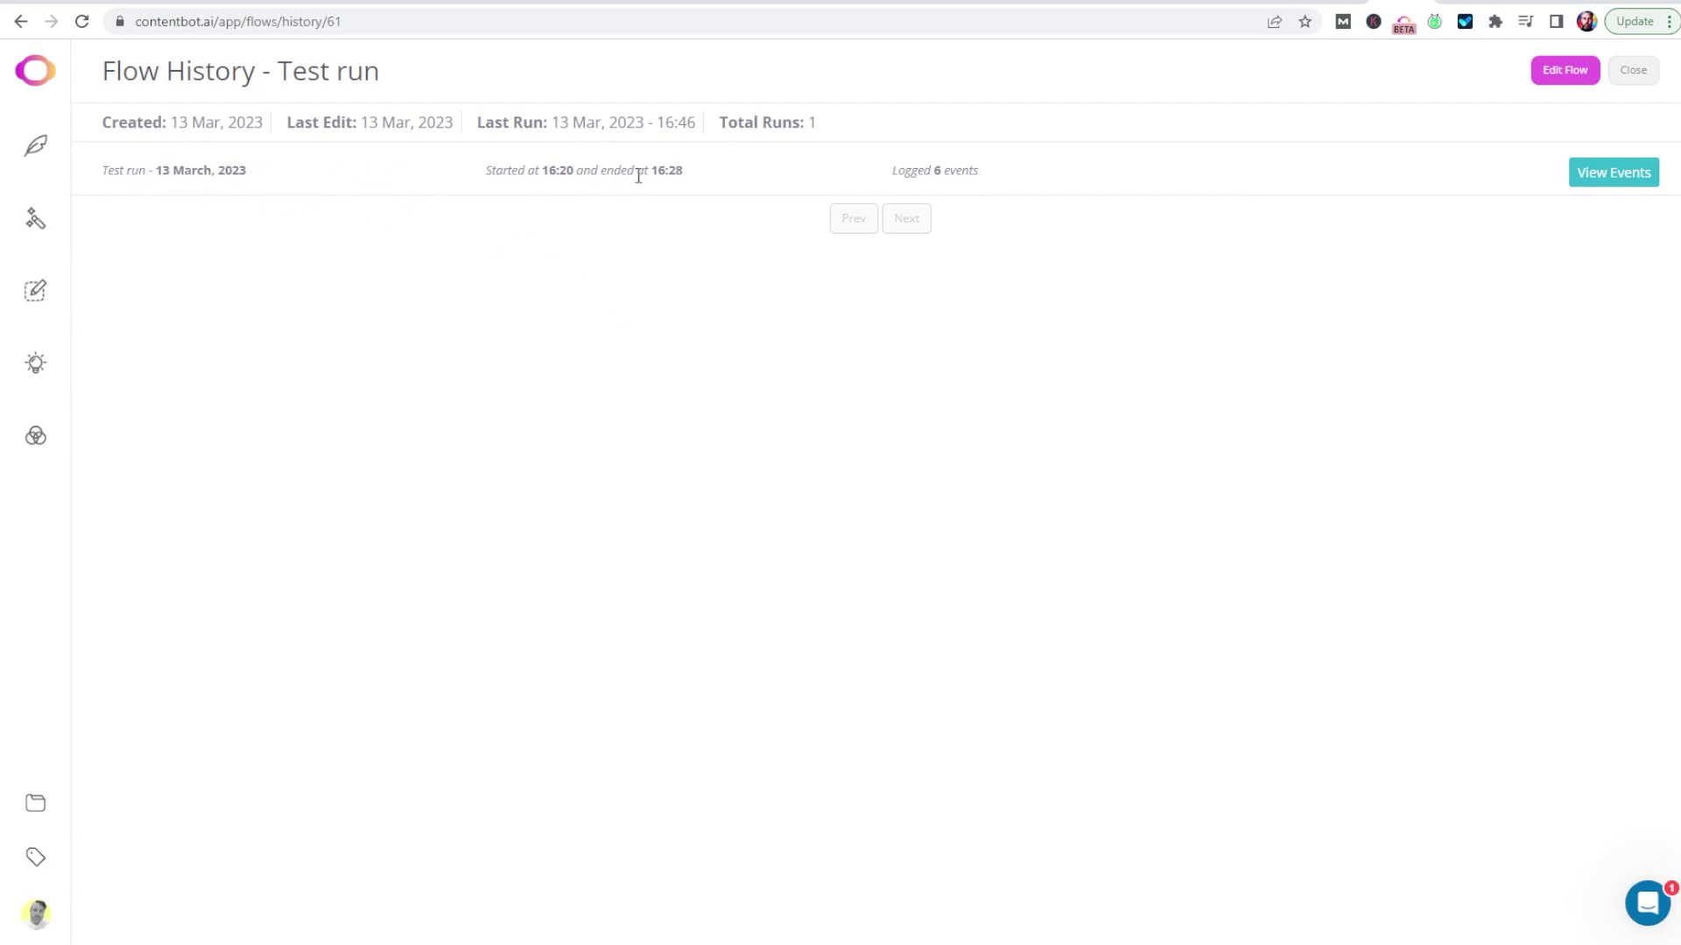
View the run's 6 events: start time, quarter_hour timer reason, generated post and approval request.
{"action": "left_click_drag", "start_coordinate": [990, 178], "coordinate": [893, 170]}
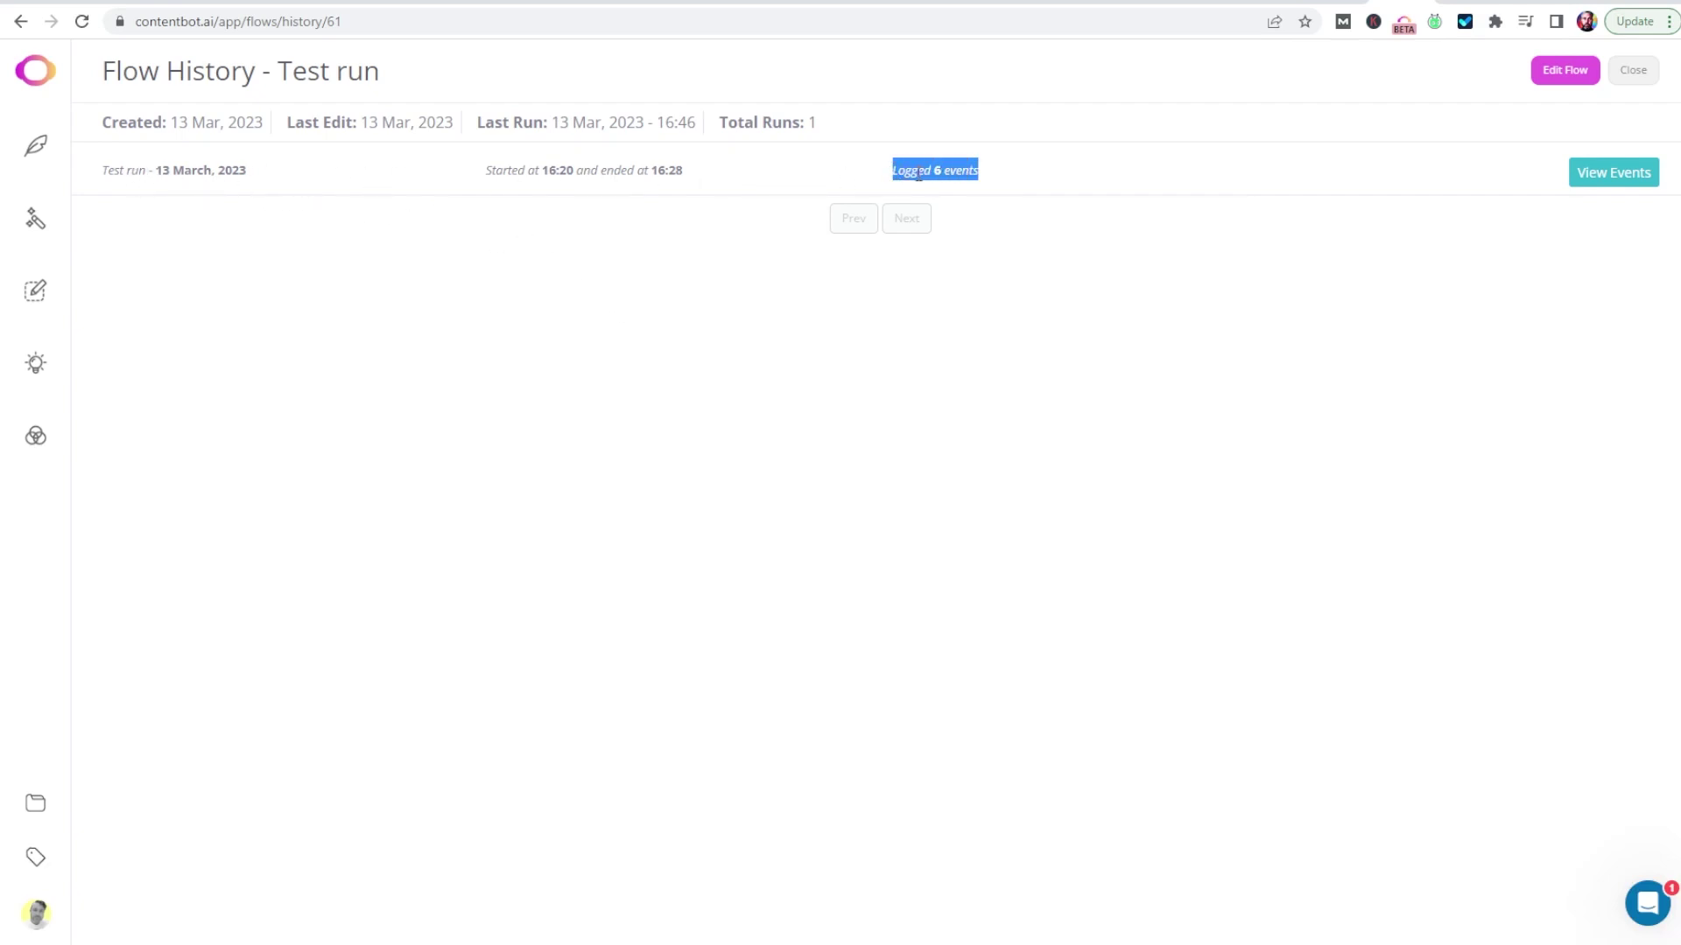
{"action": "left_click", "coordinate": [1628, 175]}
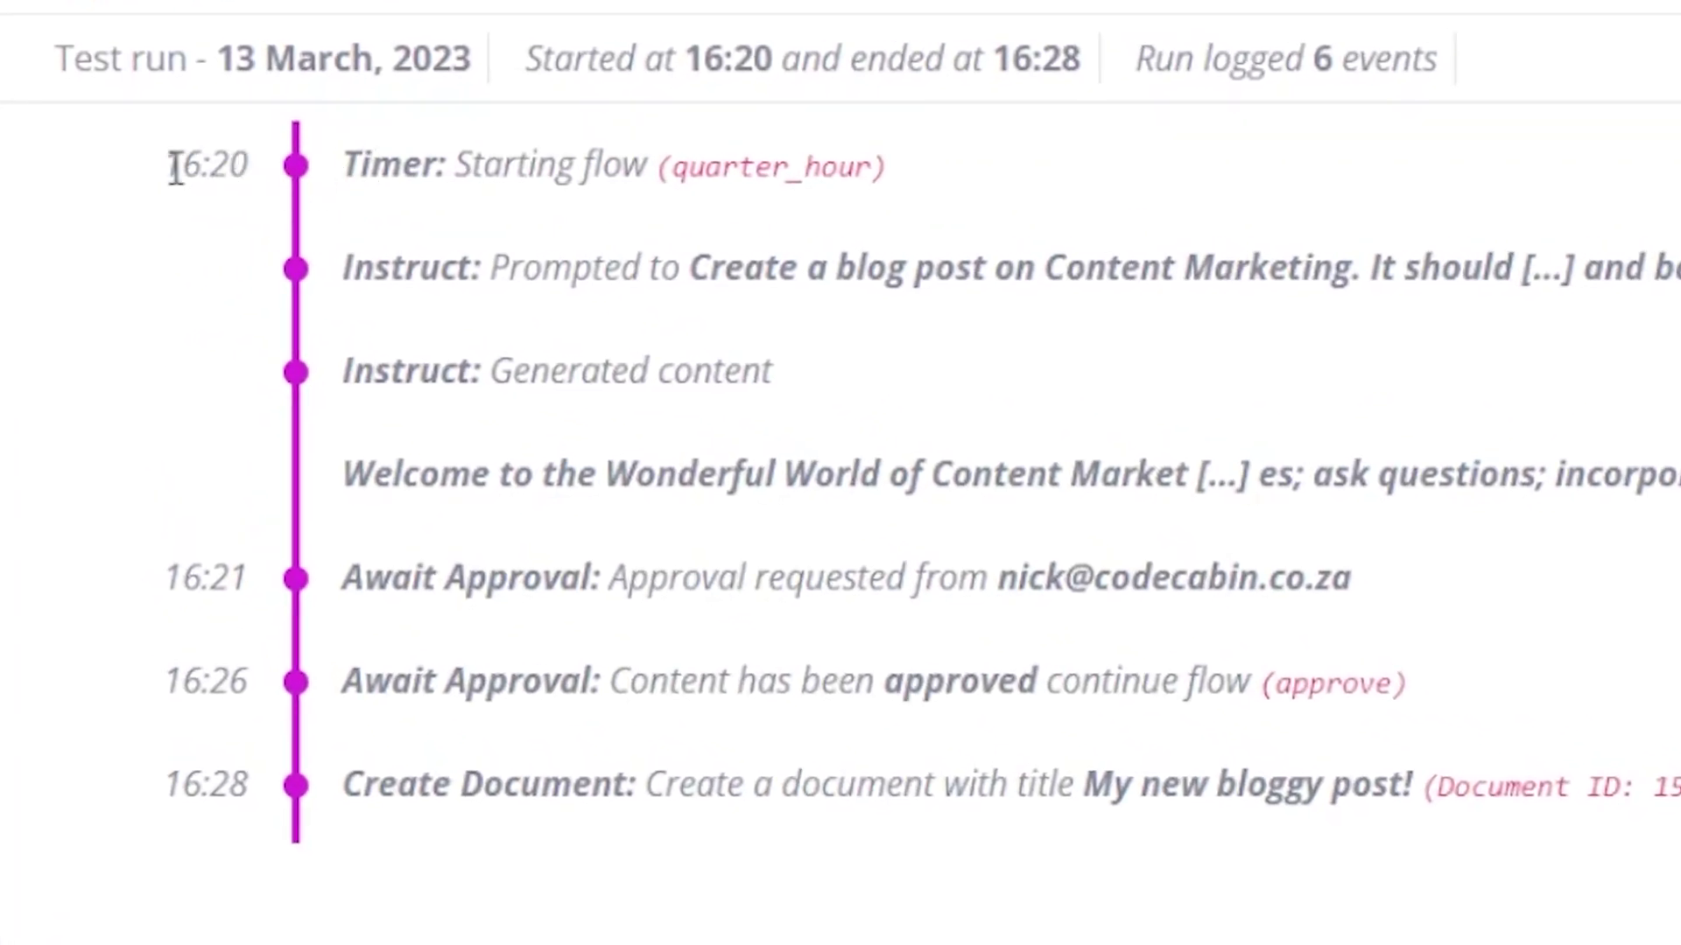
{"action": "left_click_drag", "start_coordinate": [175, 168], "coordinate": [375, 168]}
{"action": "left_click_drag", "start_coordinate": [672, 167], "coordinate": [870, 166]}
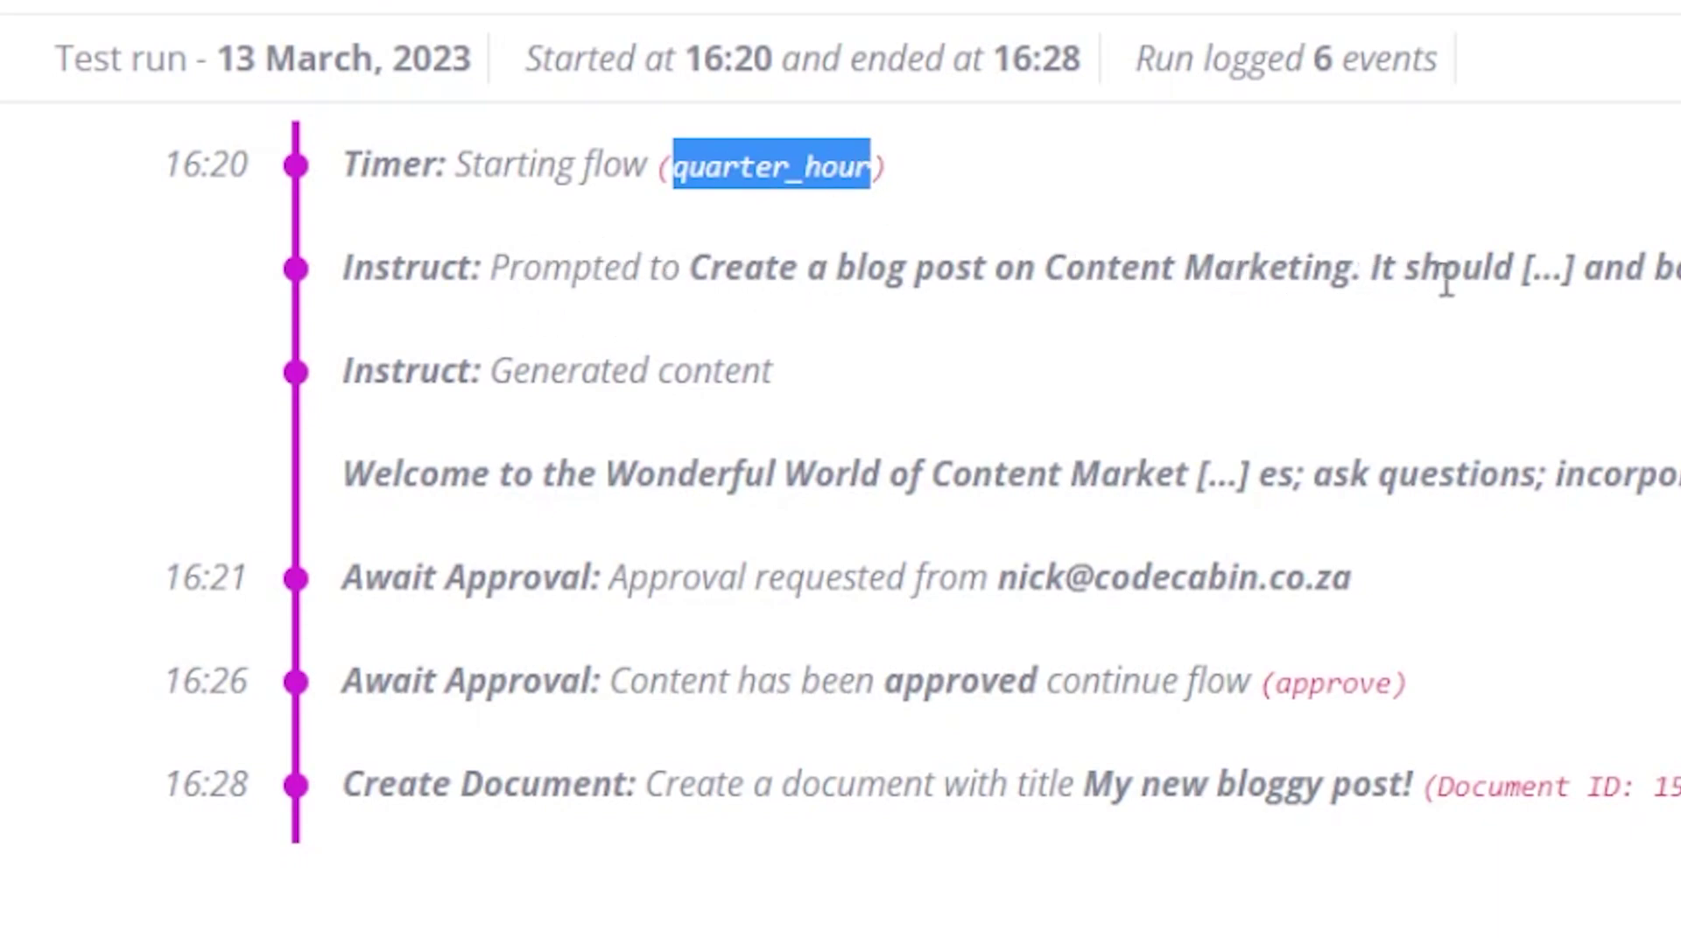
{"action": "left_click_drag", "start_coordinate": [345, 477], "coordinate": [1671, 477]}
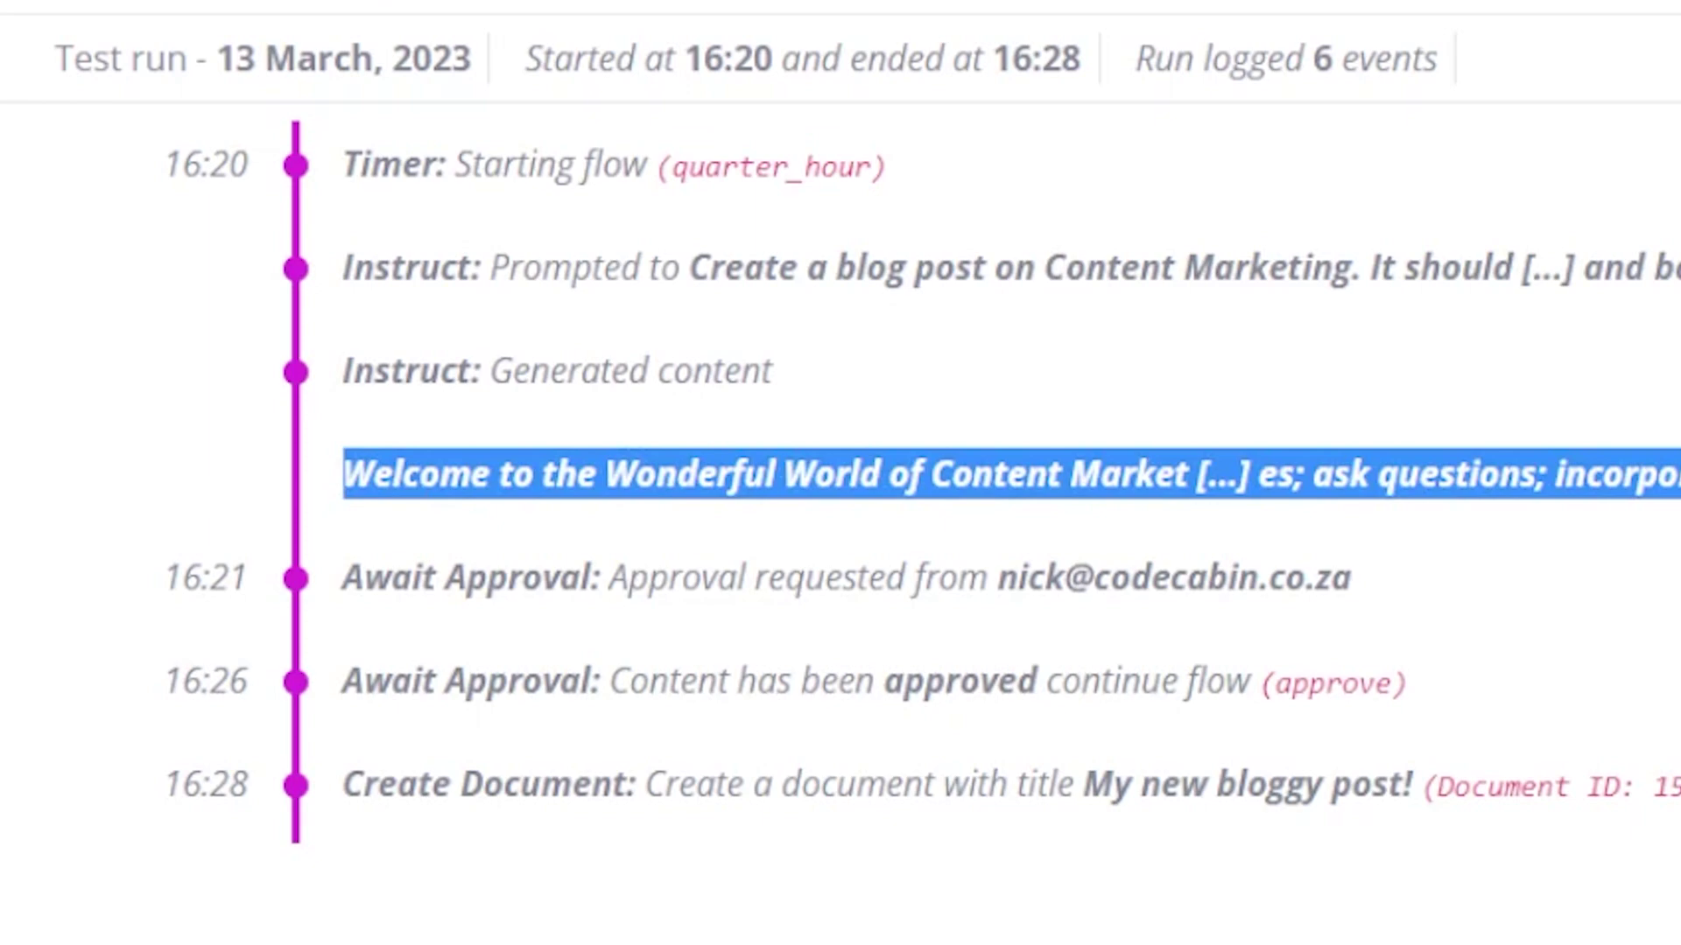
{"action": "left_click_drag", "start_coordinate": [366, 579], "coordinate": [1006, 593]}
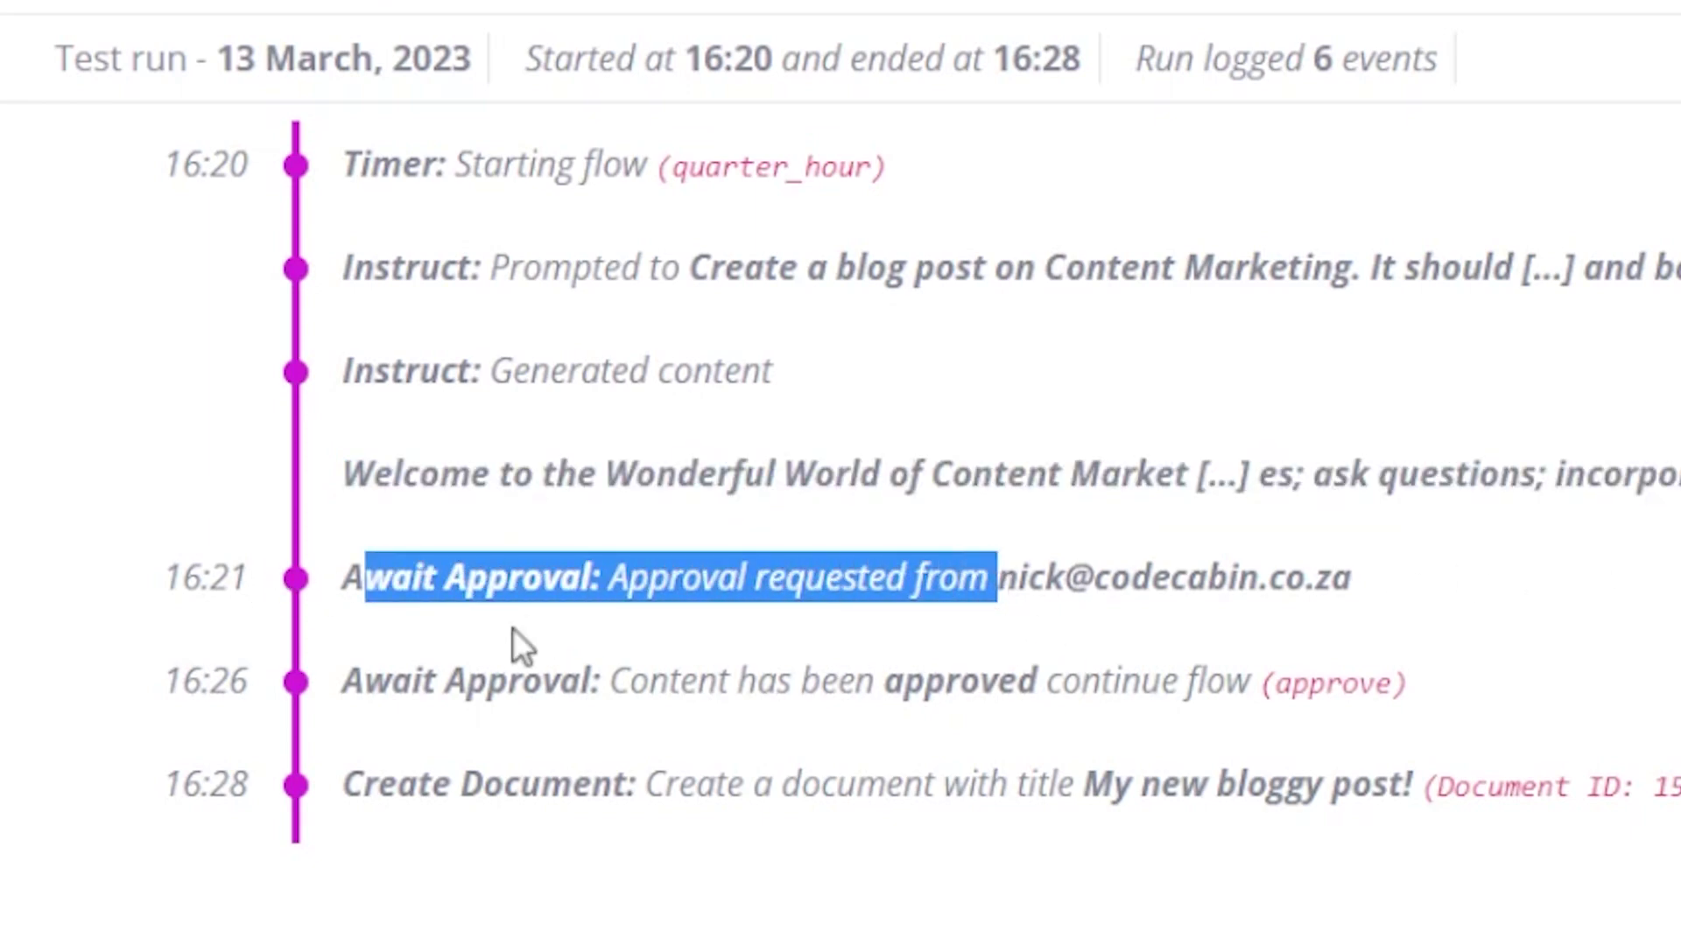
{"action": "left_click", "coordinate": [379, 674]}
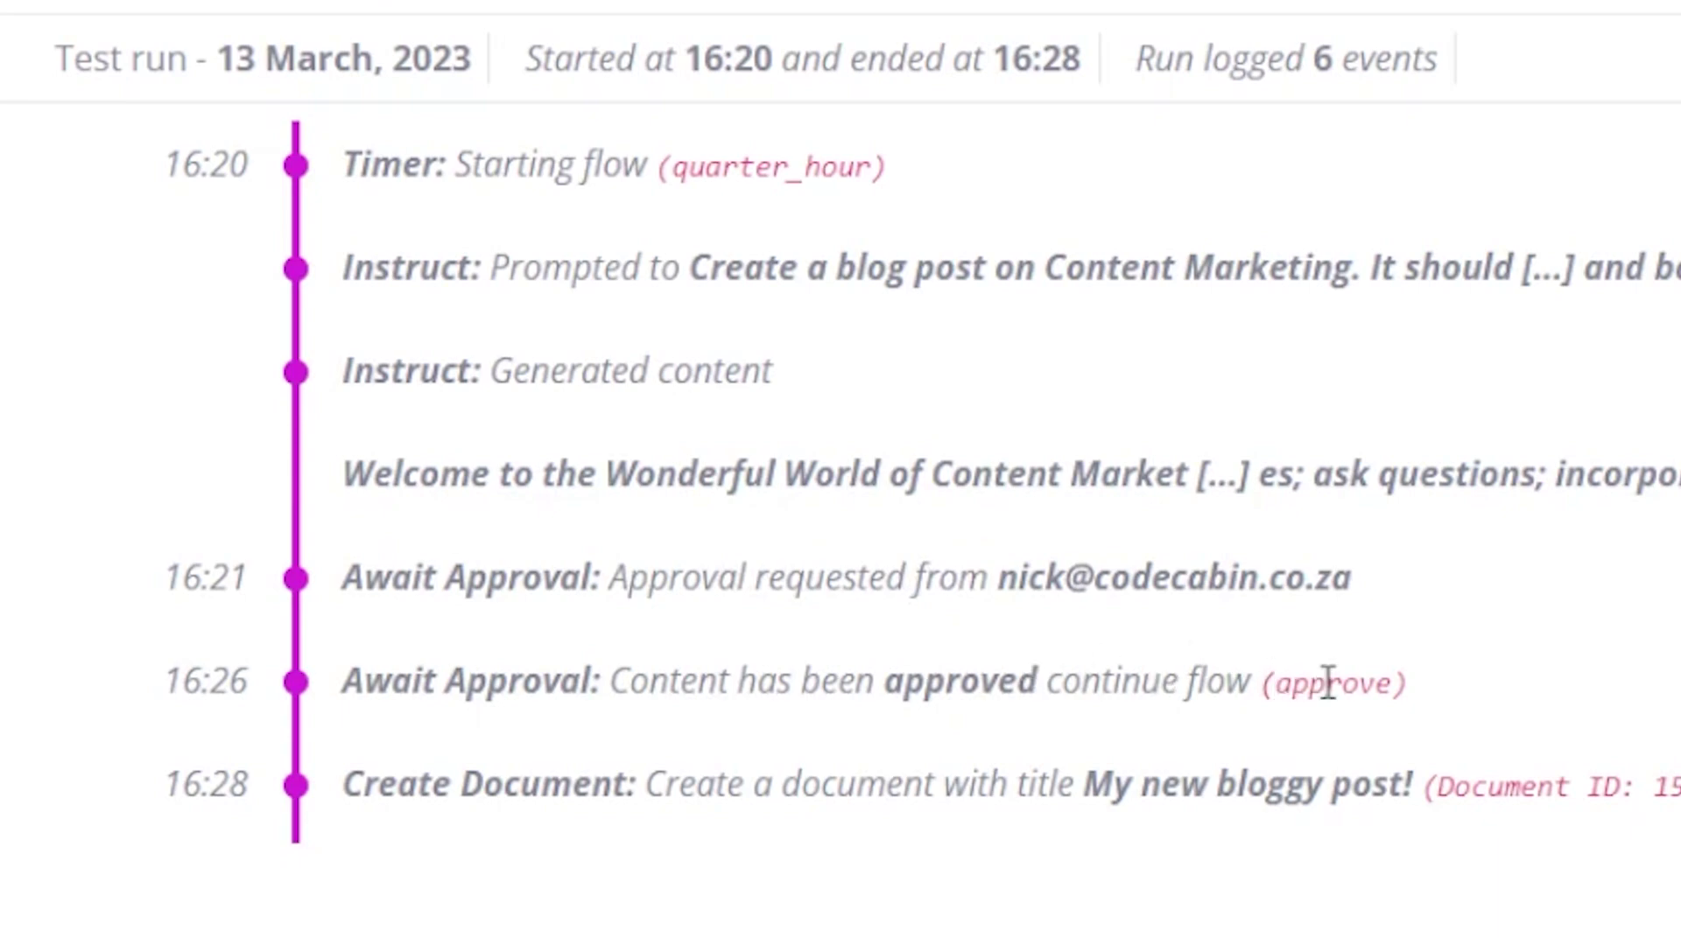